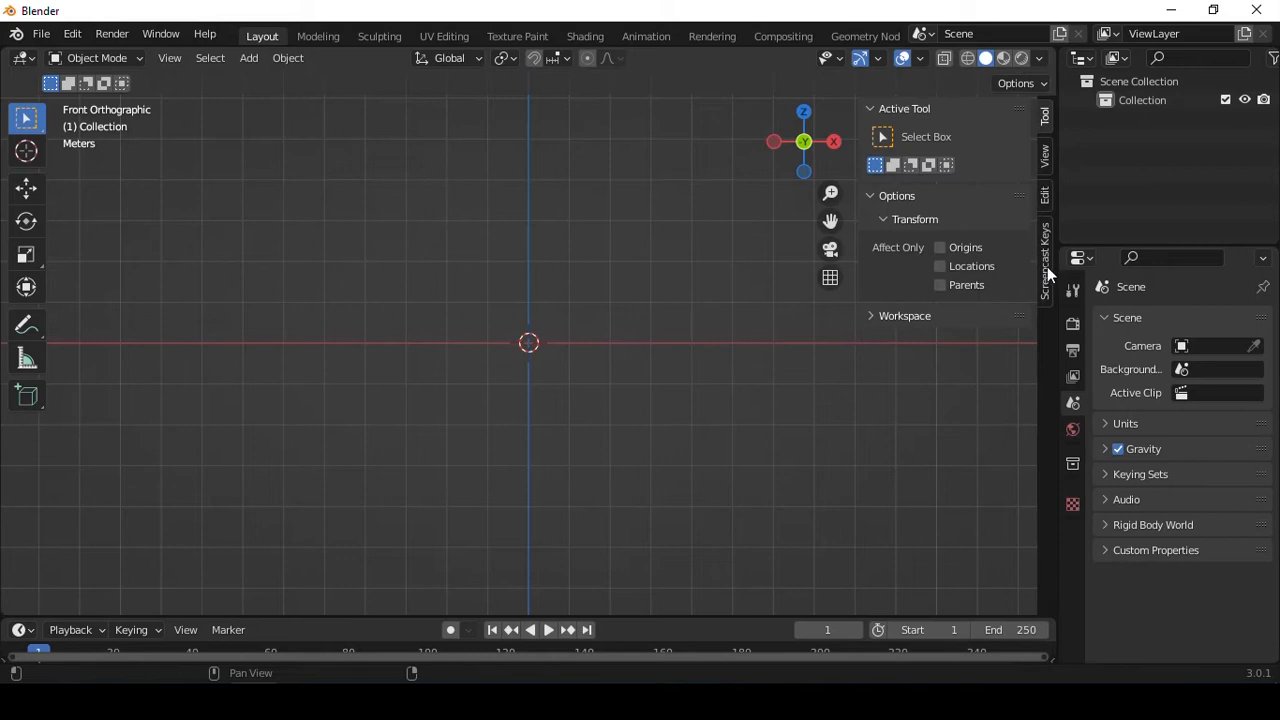
Add a UV sphere at the origin with 6 segments and 6 rings
key(n)
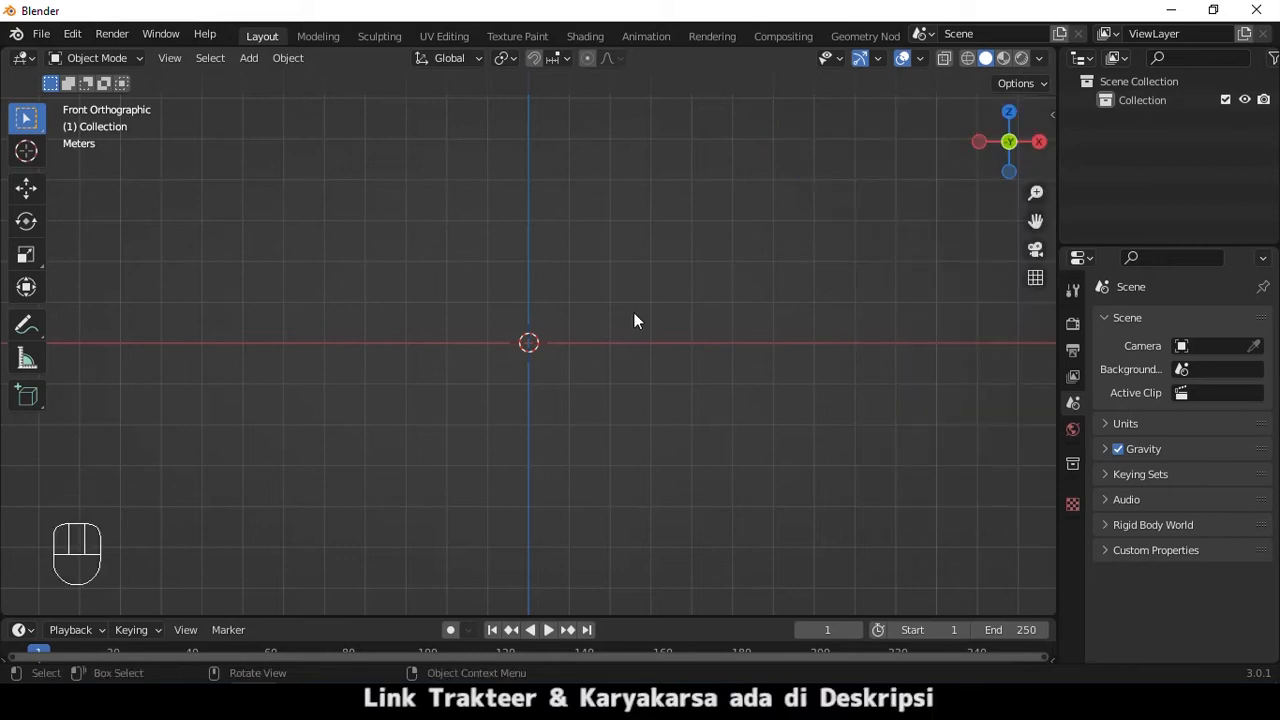
key(shift+a)
mouse_move(564, 299)
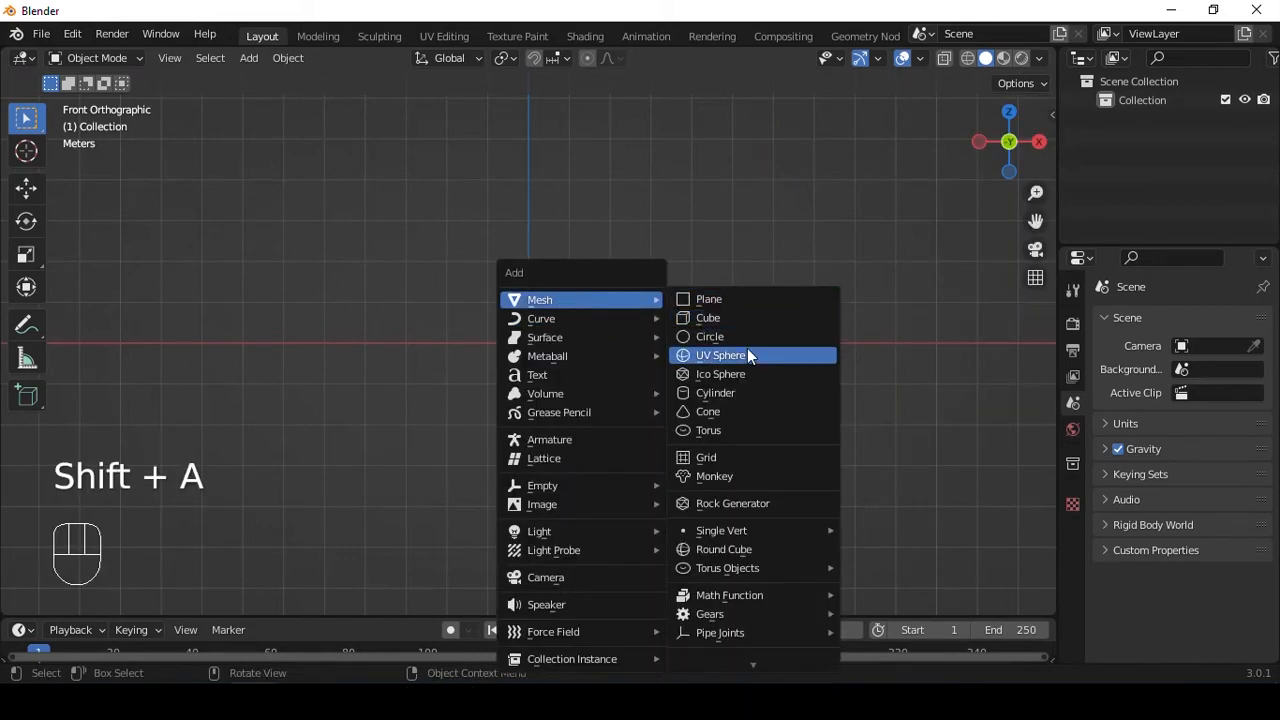
click(743, 354)
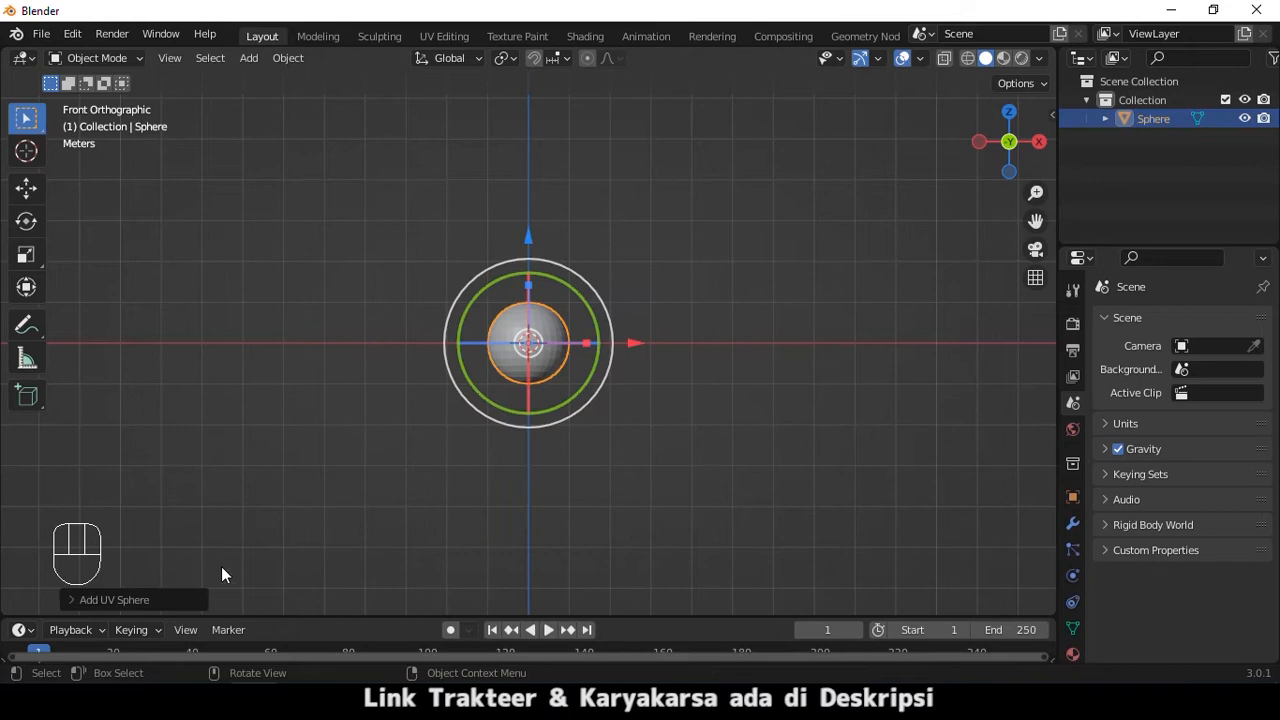
click(103, 597)
click(236, 394)
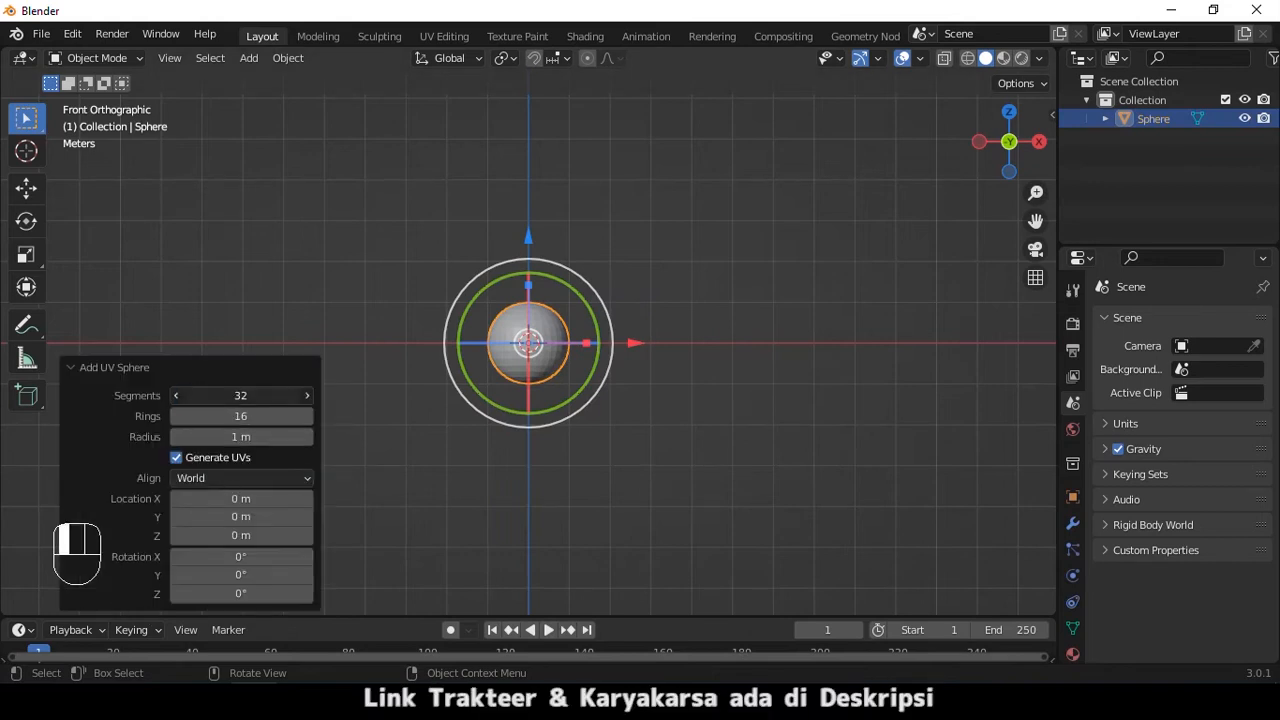
text(6)
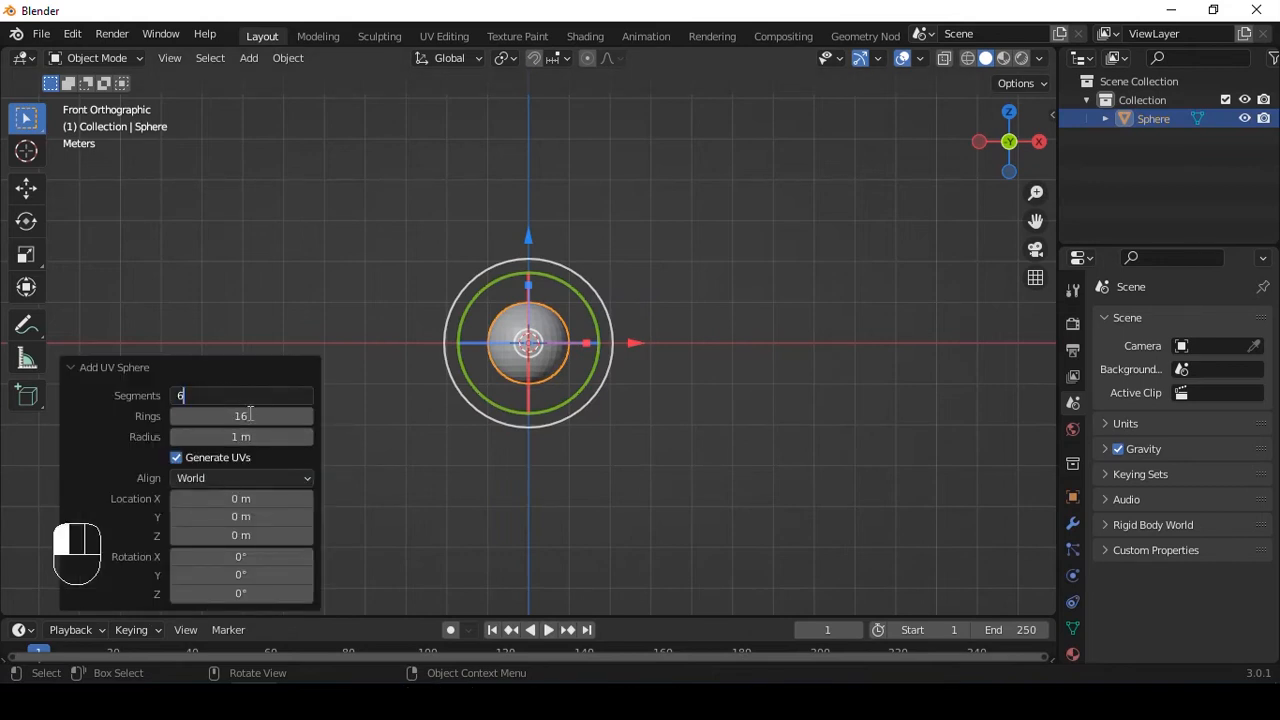
click(248, 416)
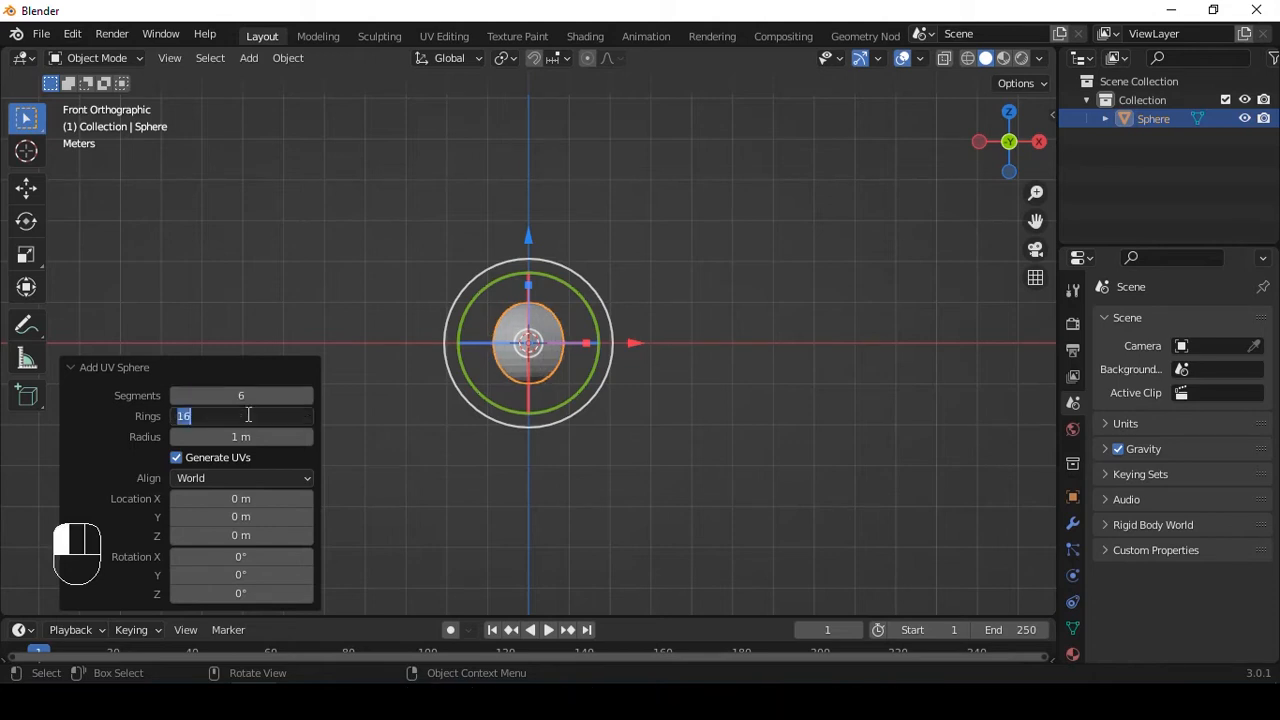
text(6)
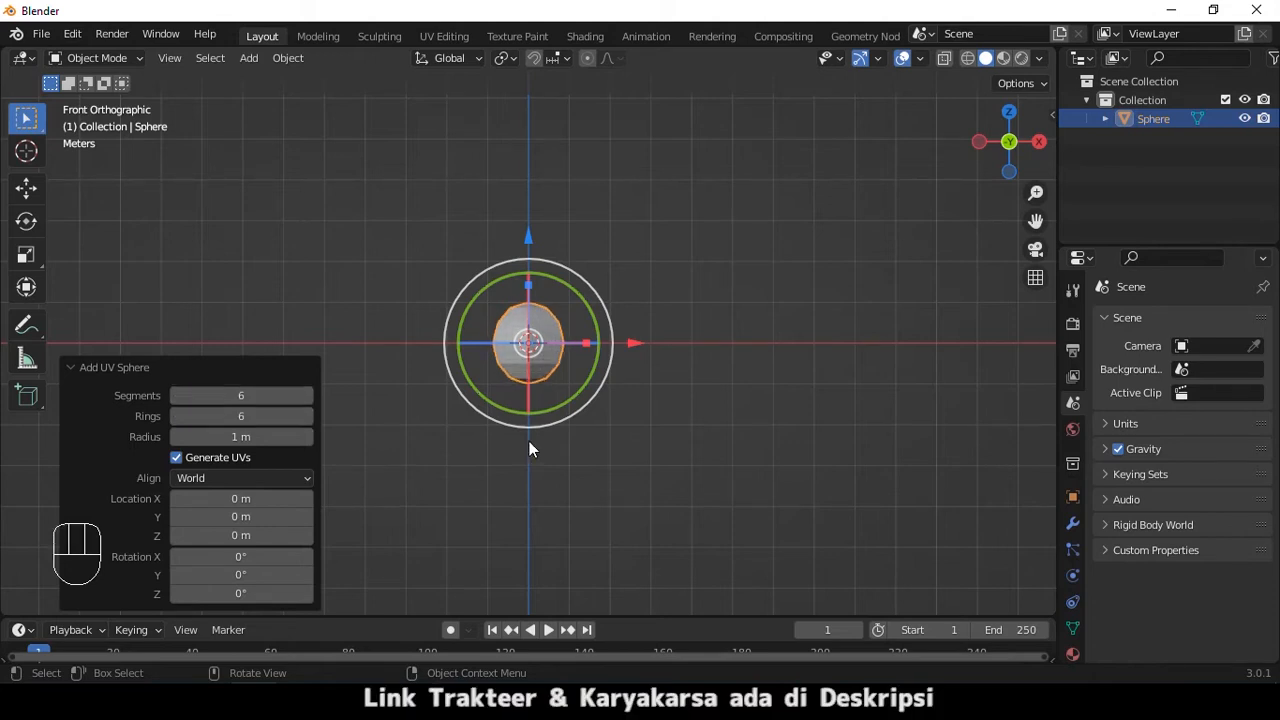
click(109, 368)
In Edit Mode, delete the six triangular faces that close the underside of the sphere
scroll(634, 375, up, 5)
middle_drag(620, 372, 541, 295)
scroll(533, 326, up, 3)
key(Tab)
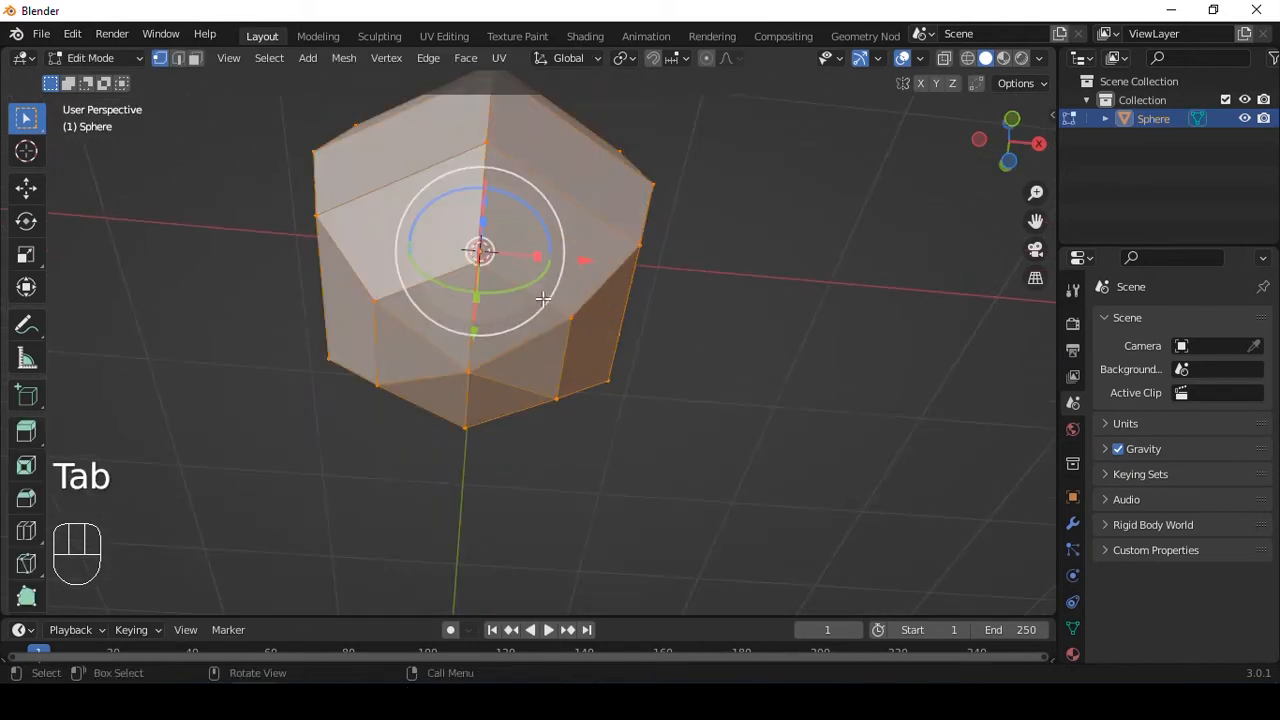
key(a)
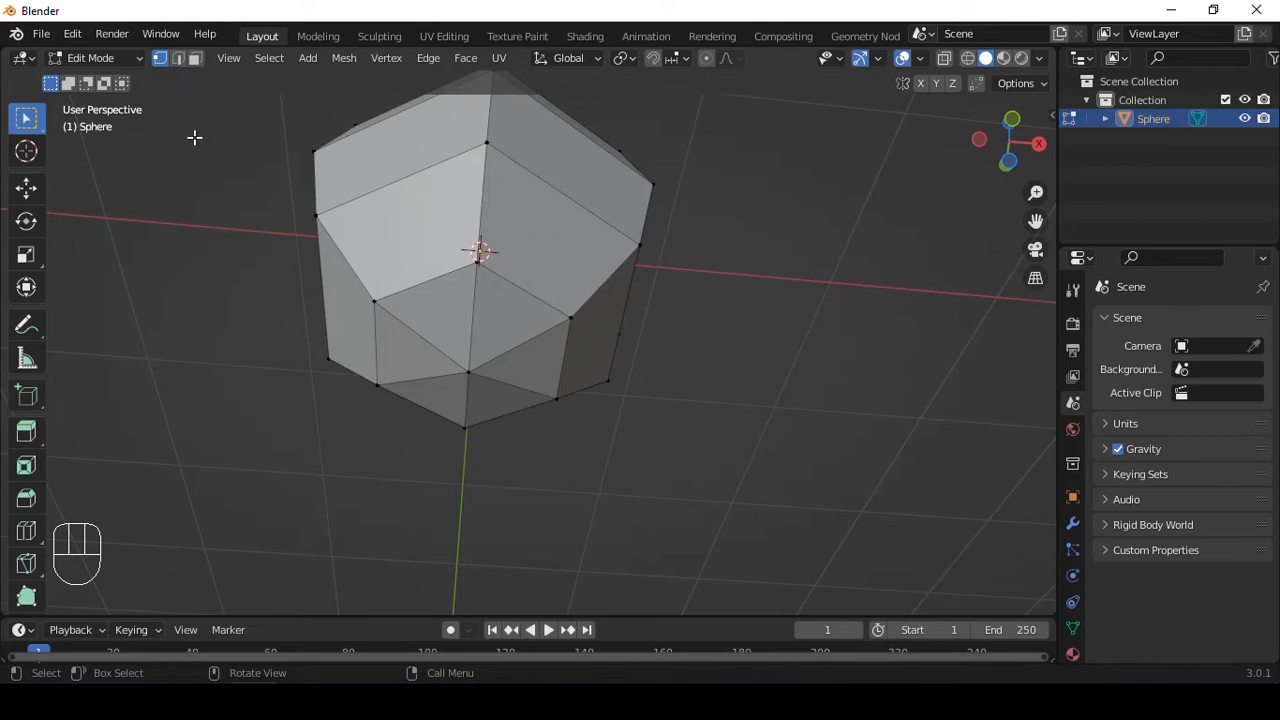
key(2)
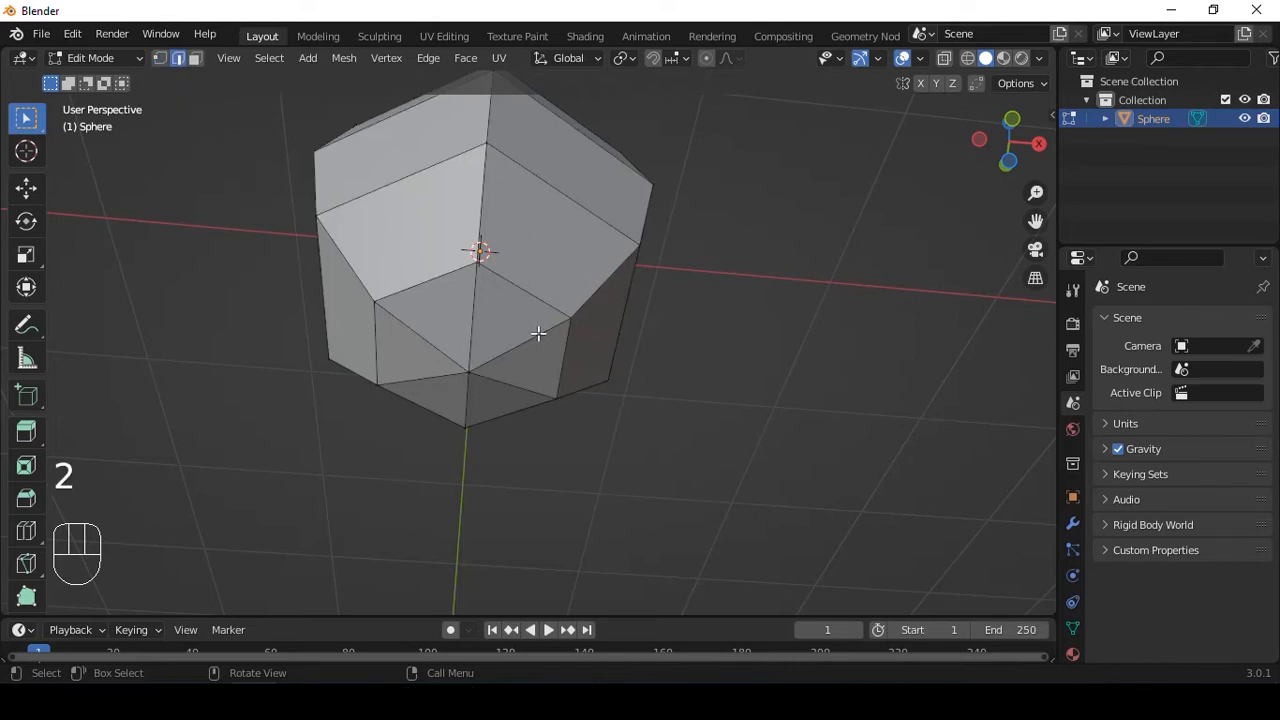
key(3)
middle_drag(527, 320, 420, 303)
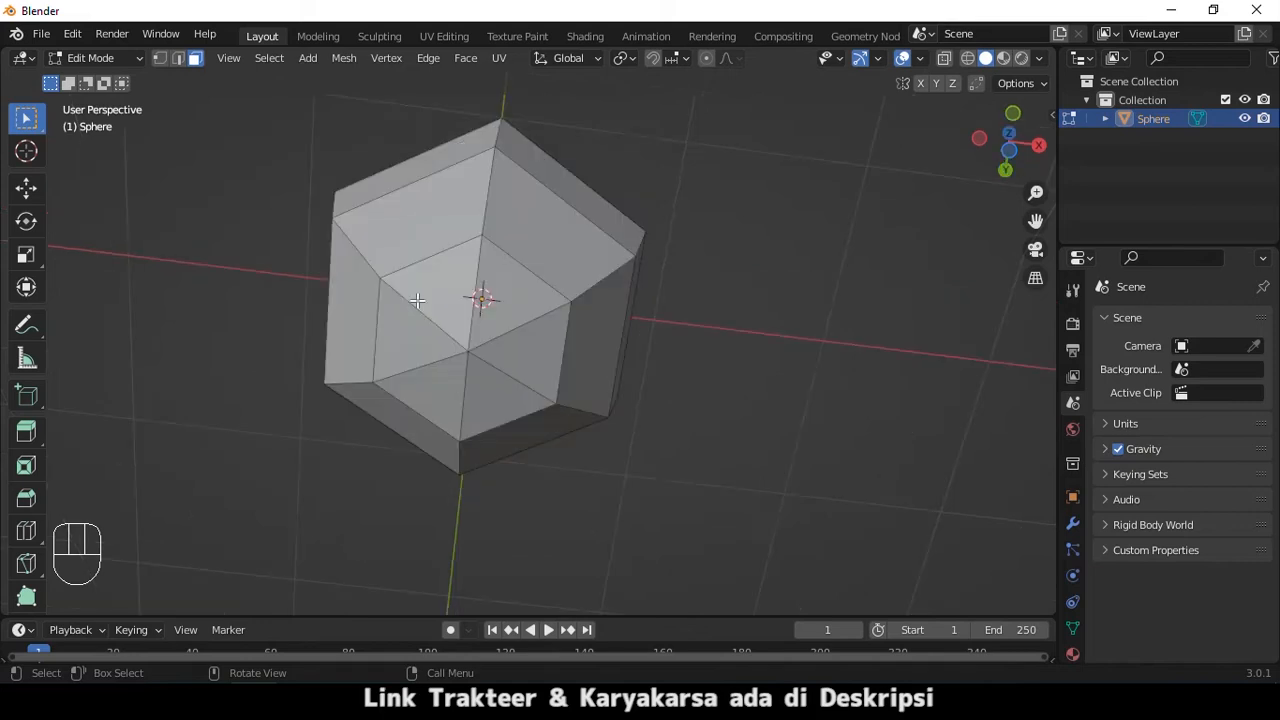
click(500, 386)
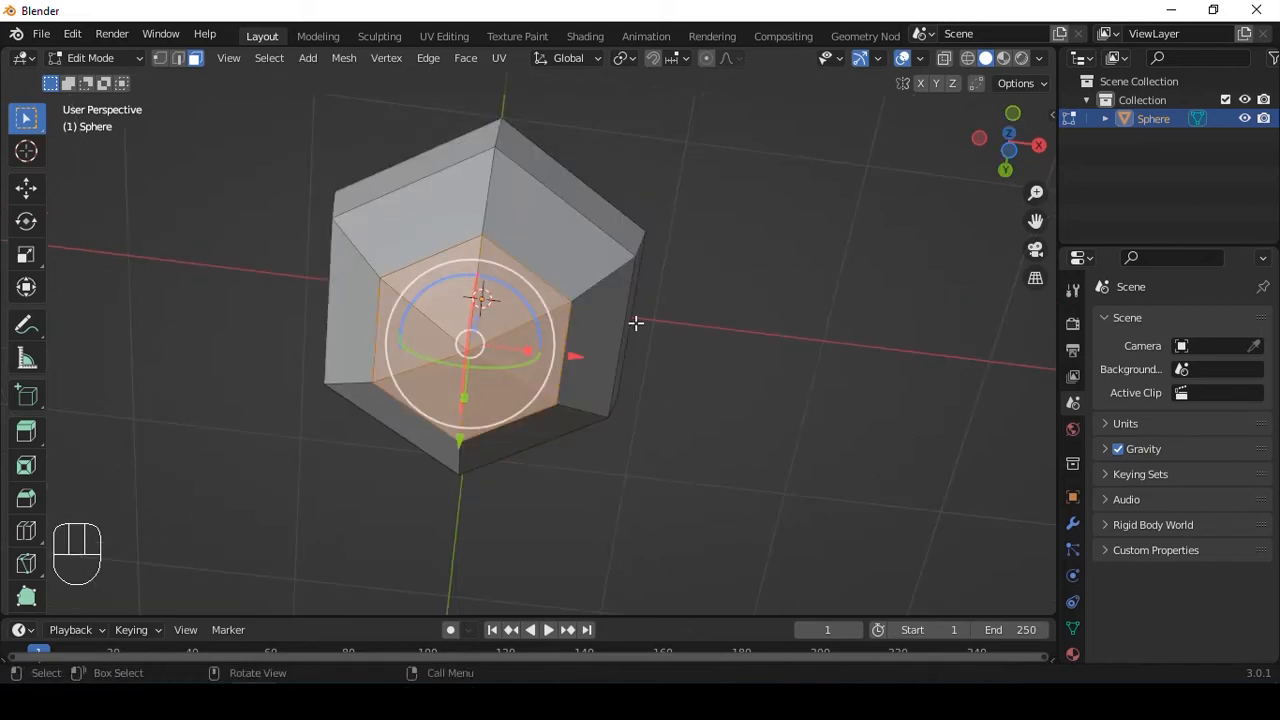
key(x)
click(597, 323)
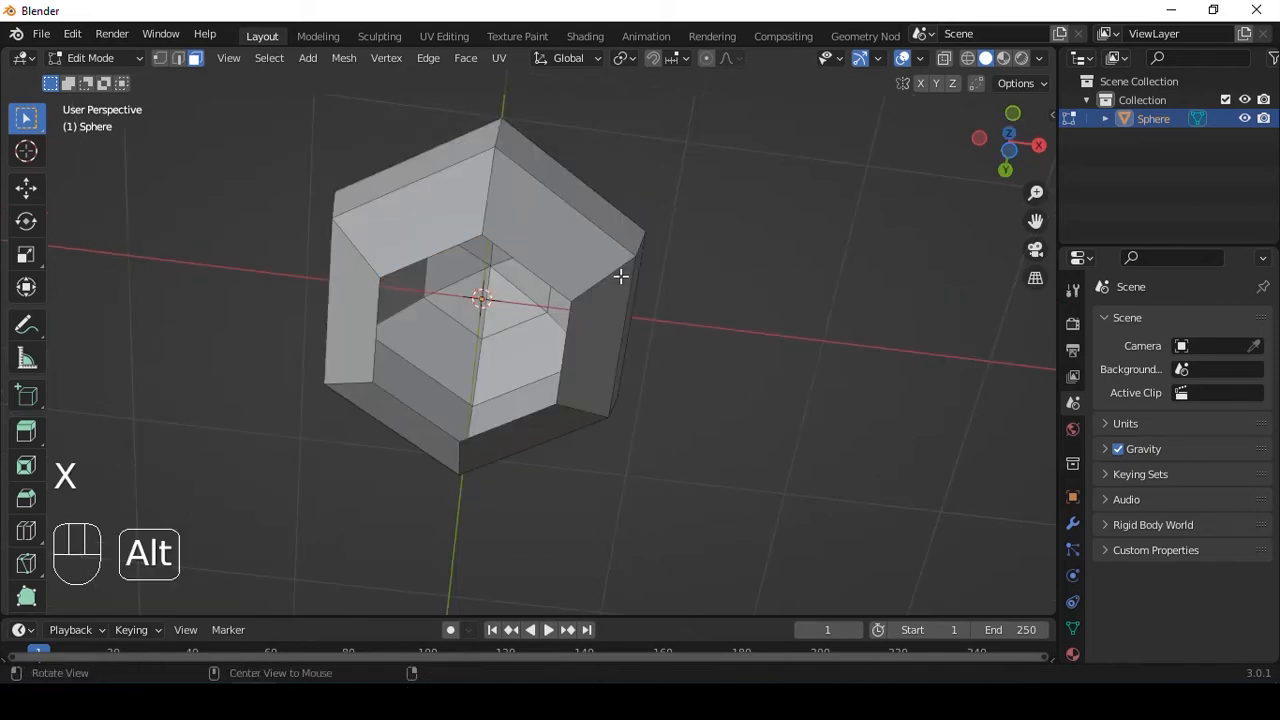
Extrude the open edge loop on the sphere's underside about 0.17 m downward along Z to form a short neck
alt+drag(621, 276, 611, 334)
scroll(607, 338, up, 3)
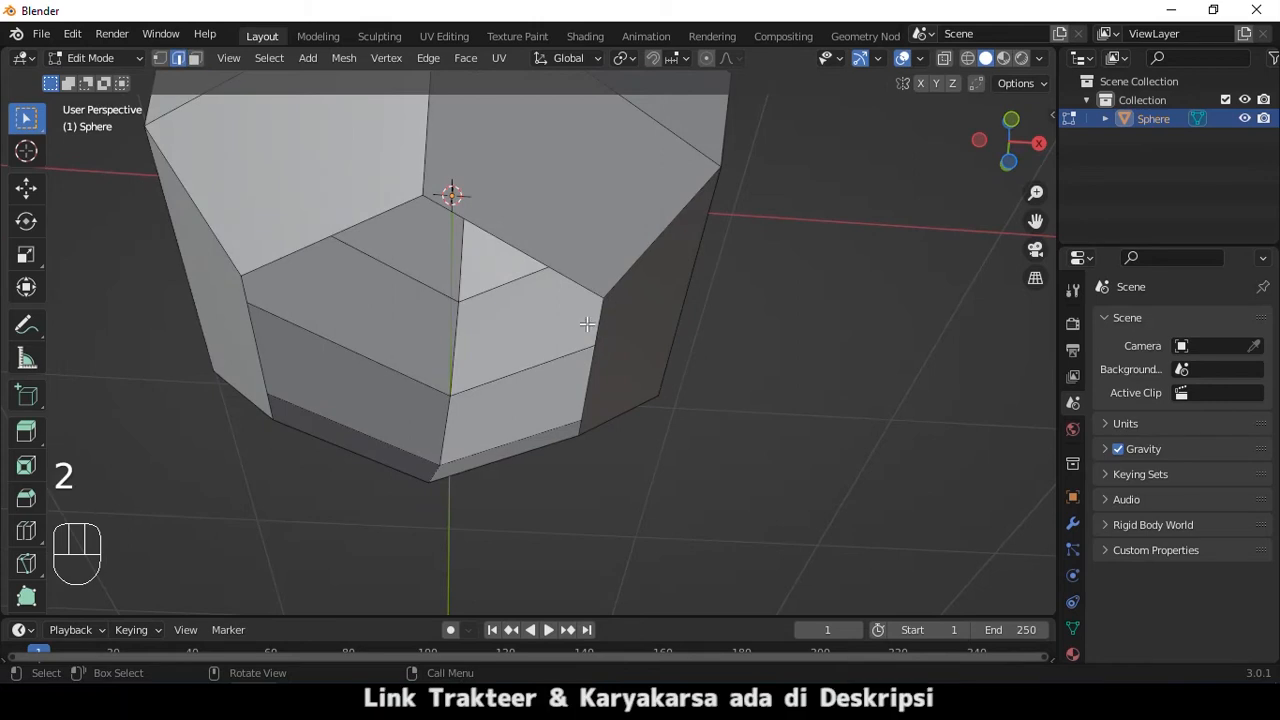
double_click(506, 246)
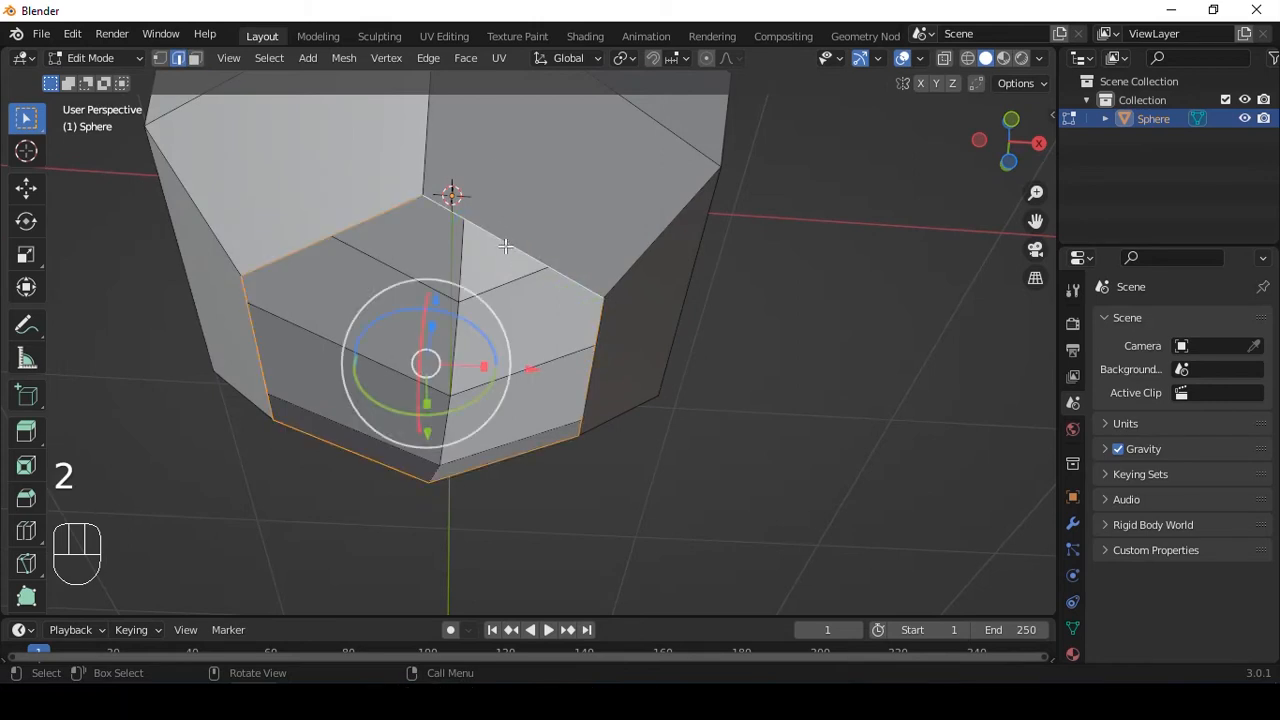
scroll(600, 342, down, 3)
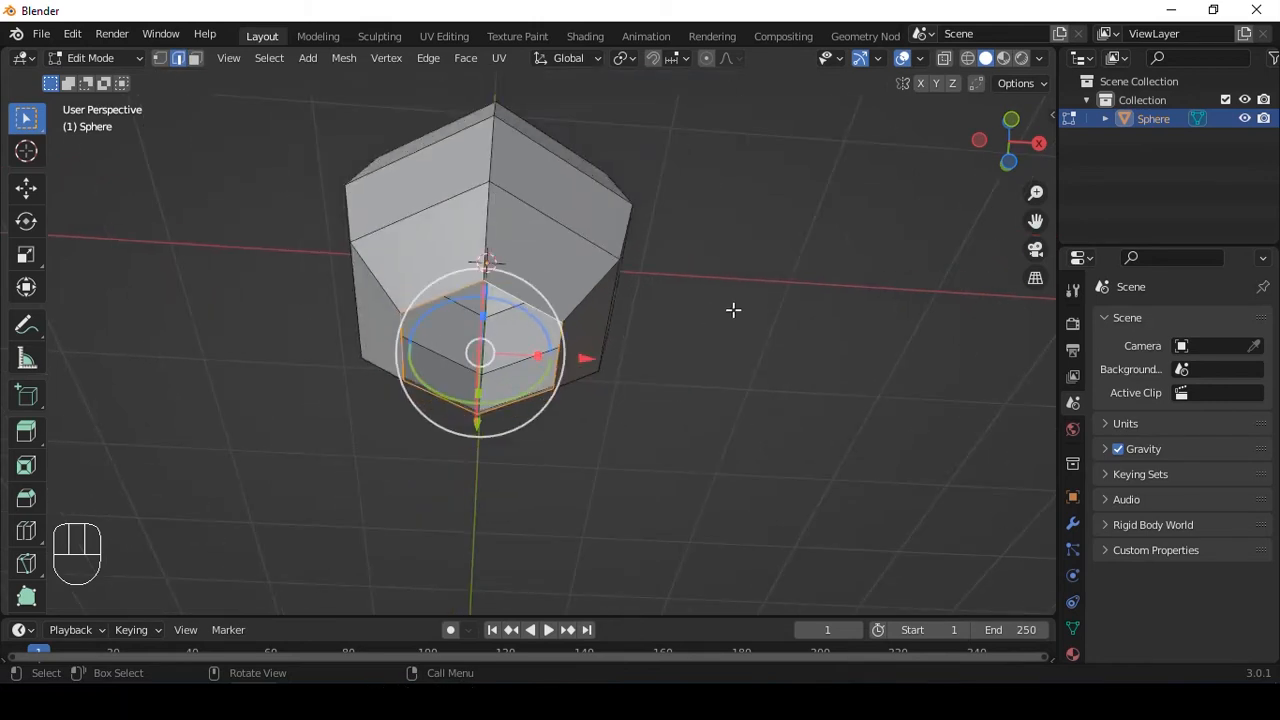
key(grave)
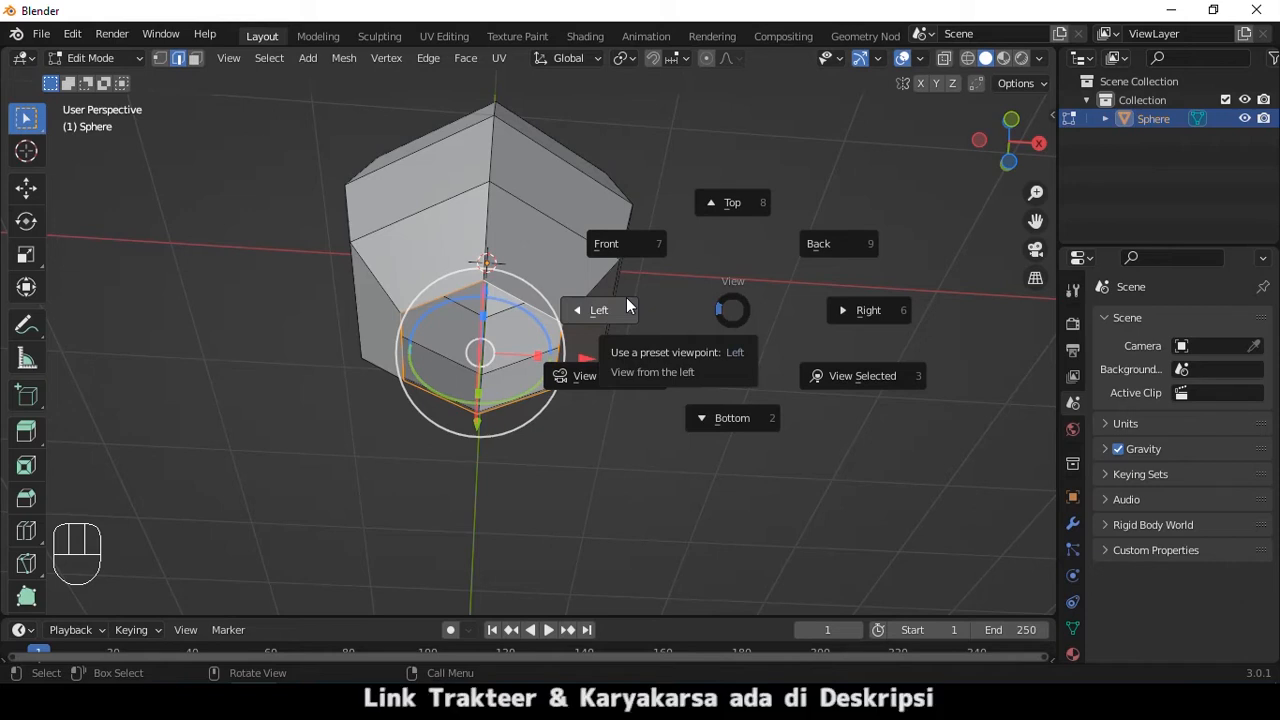
key(Escape)
key(KP_1)
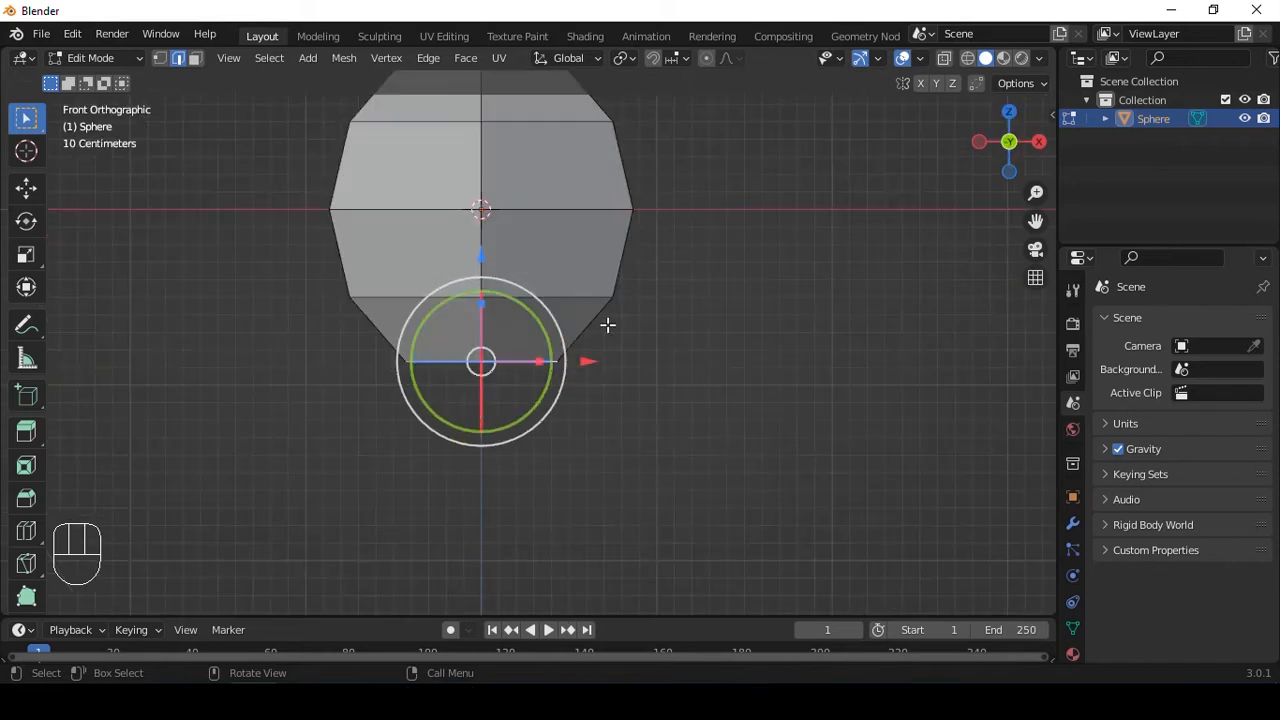
key(e)
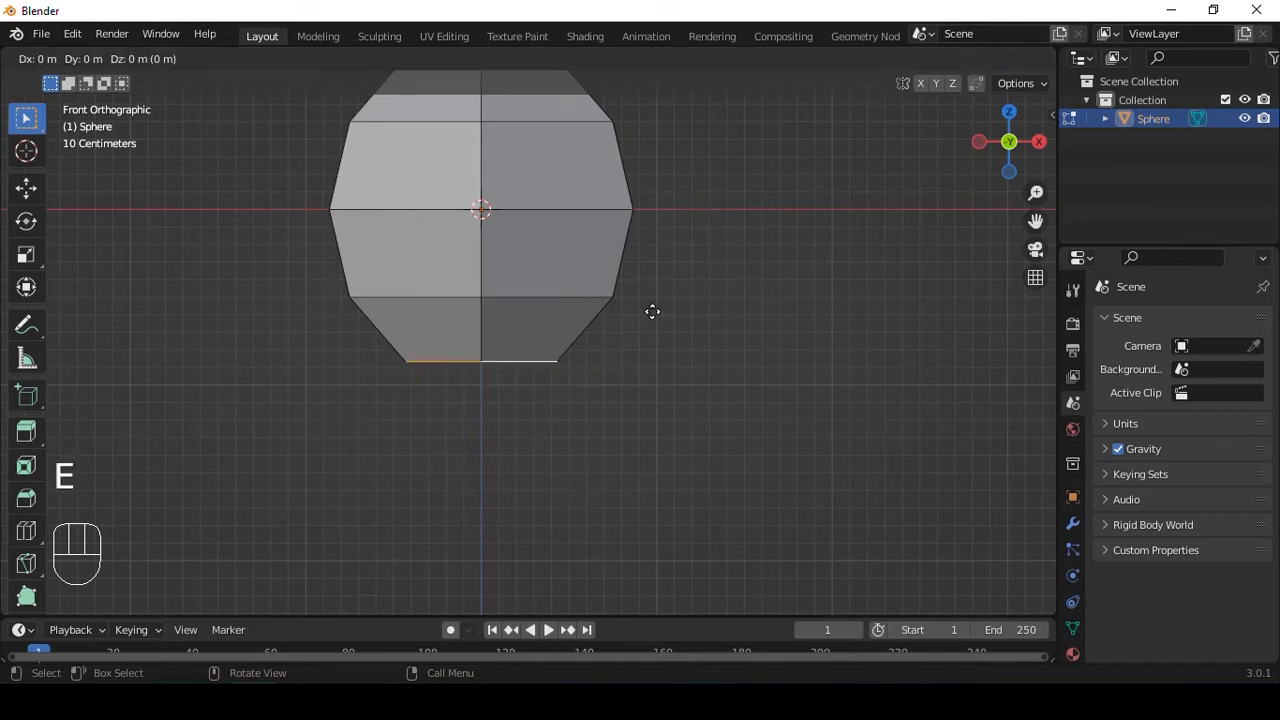
key(z)
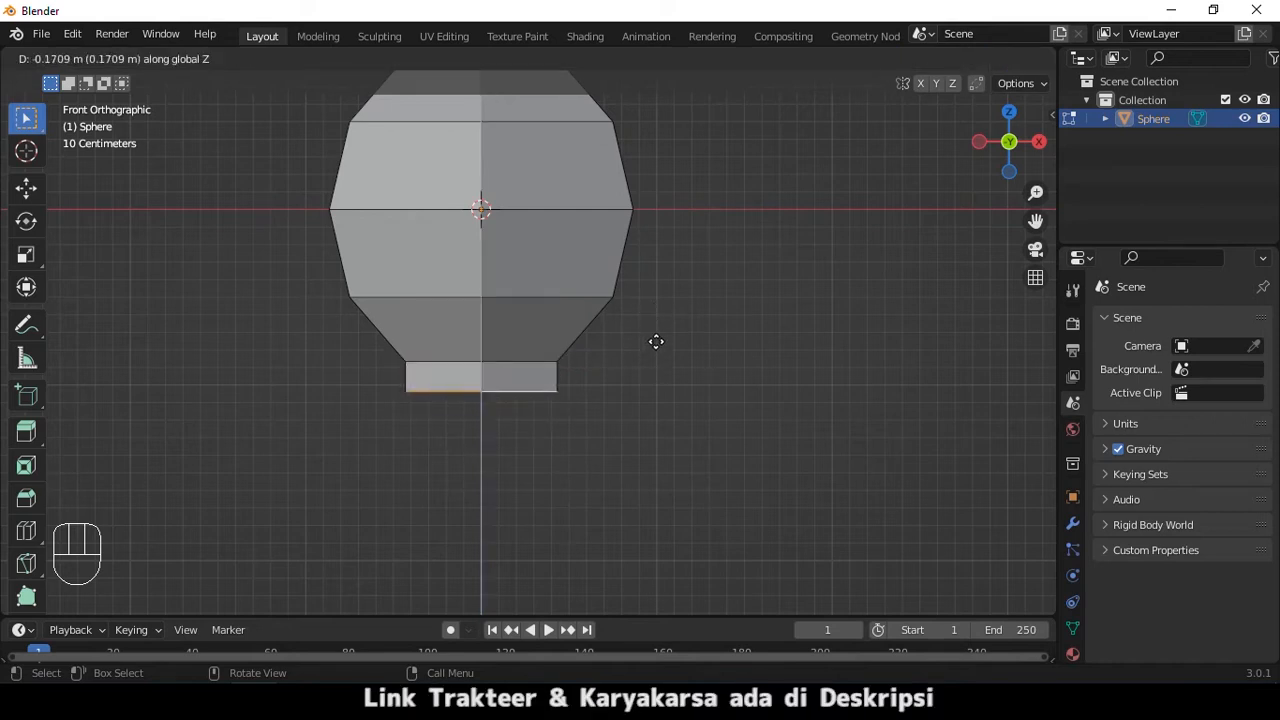
click(656, 343)
Extrude the neck's lower edge loop about 6.1 m further down along Z to form a long shaft
key(shift+c)
key(e)
key(z)
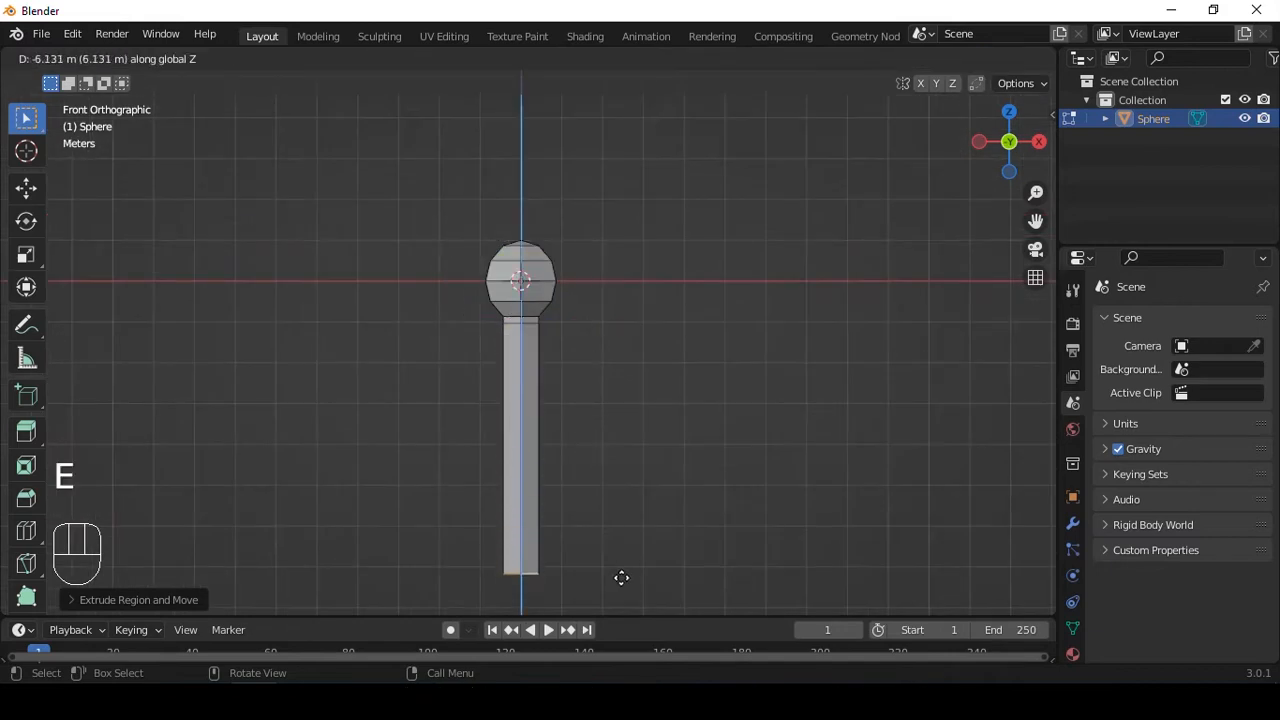
click(620, 577)
Add centred vertical loop cuts through the mesh faces on both the positive and negative X sides
shift+middle_drag(629, 388, 606, 237)
key(grave)
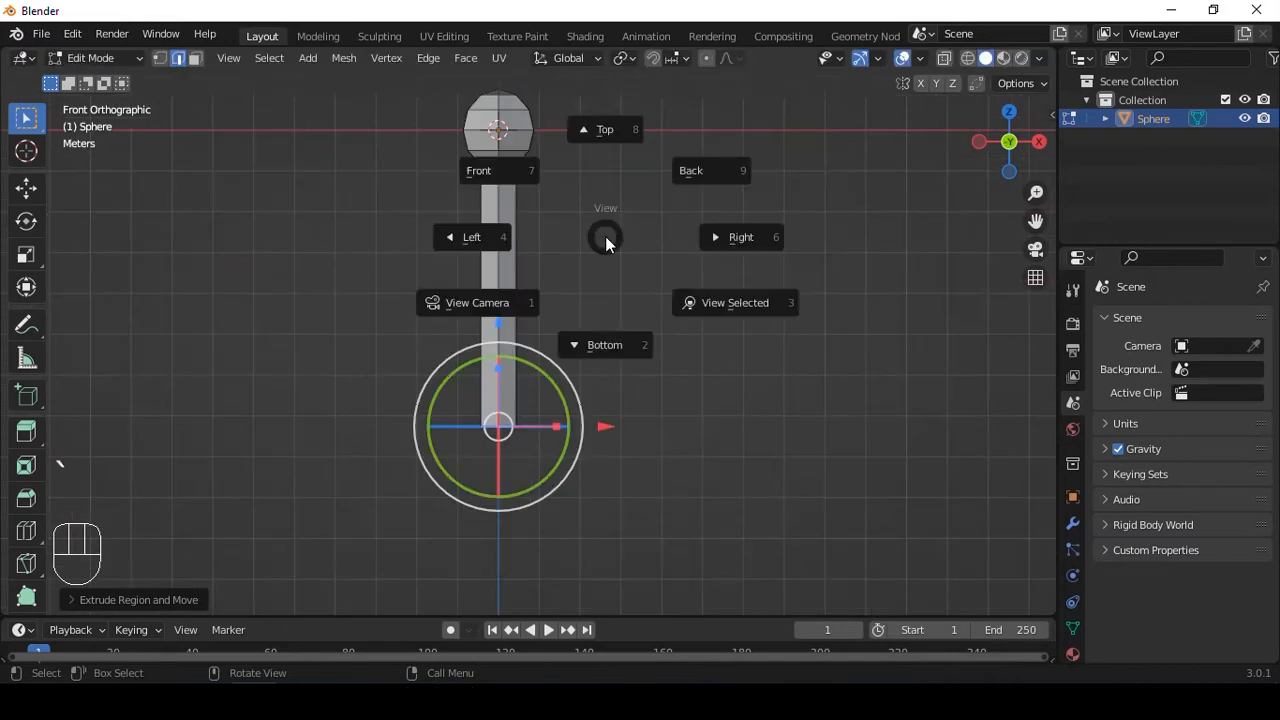
click(599, 148)
scroll(580, 211, up, 5)
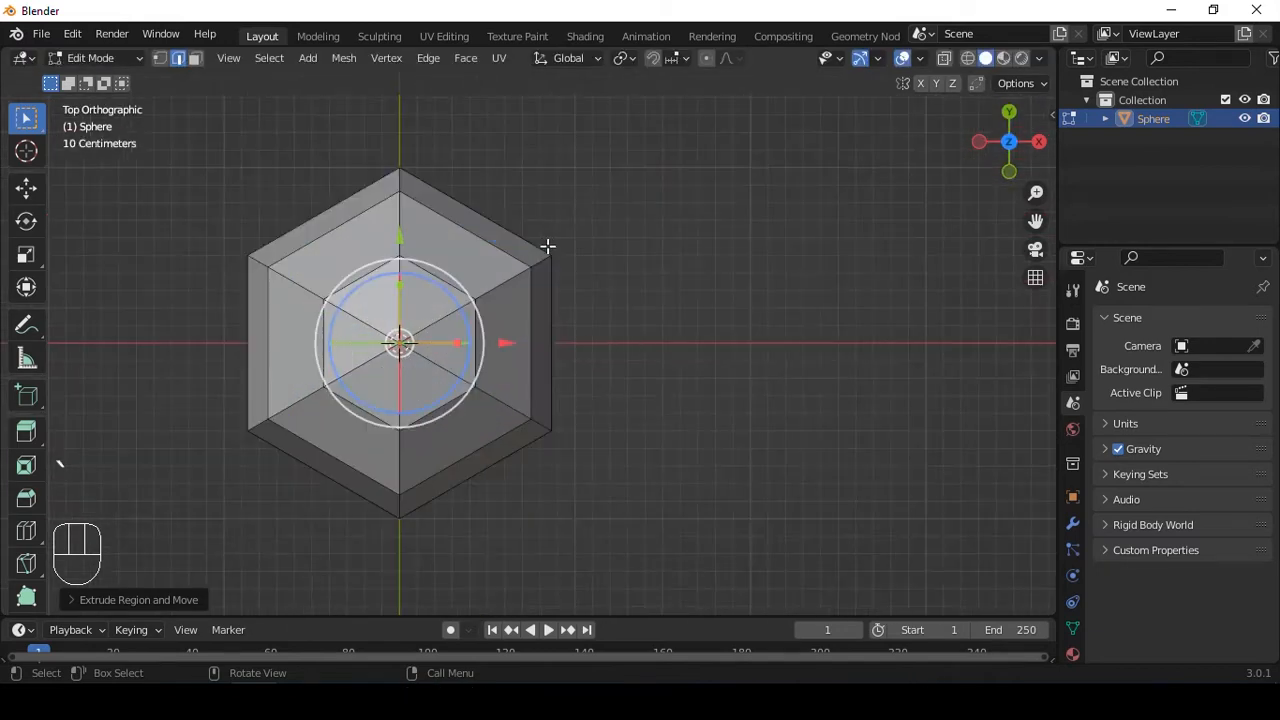
double_click(552, 346)
key(ctrl+z)
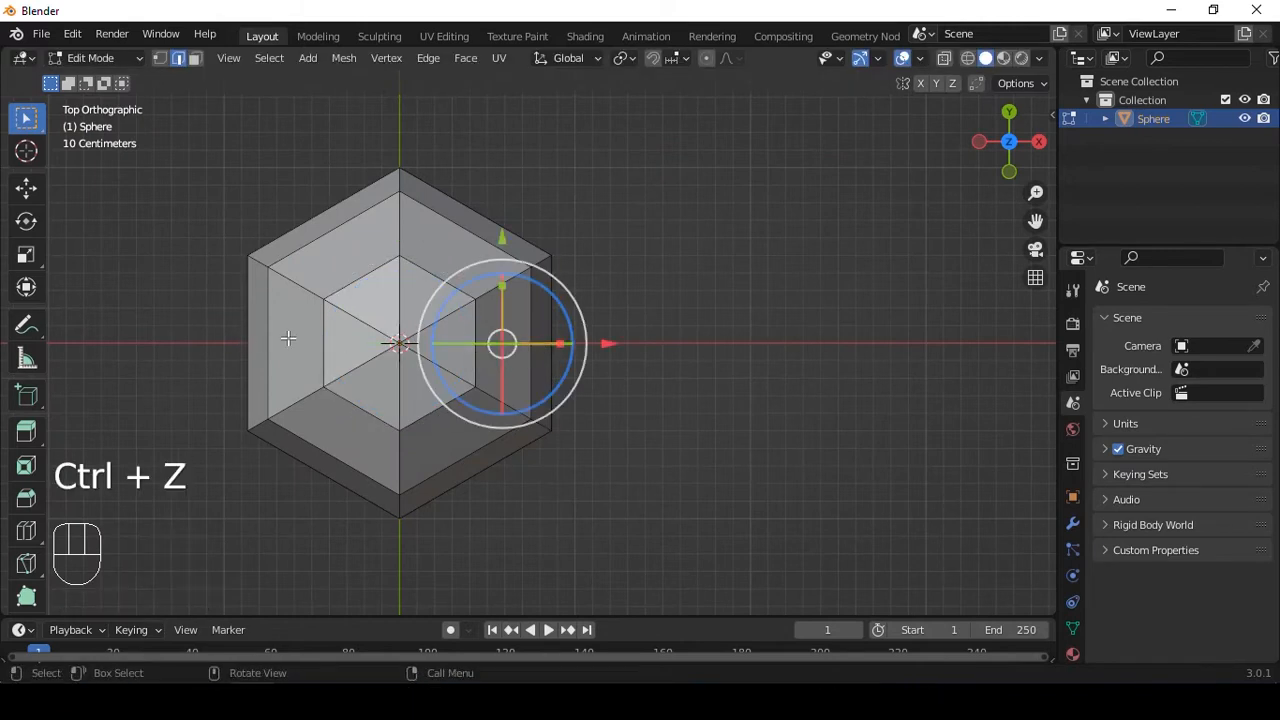
key(ctrl+r)
click(288, 338)
click(288, 338)
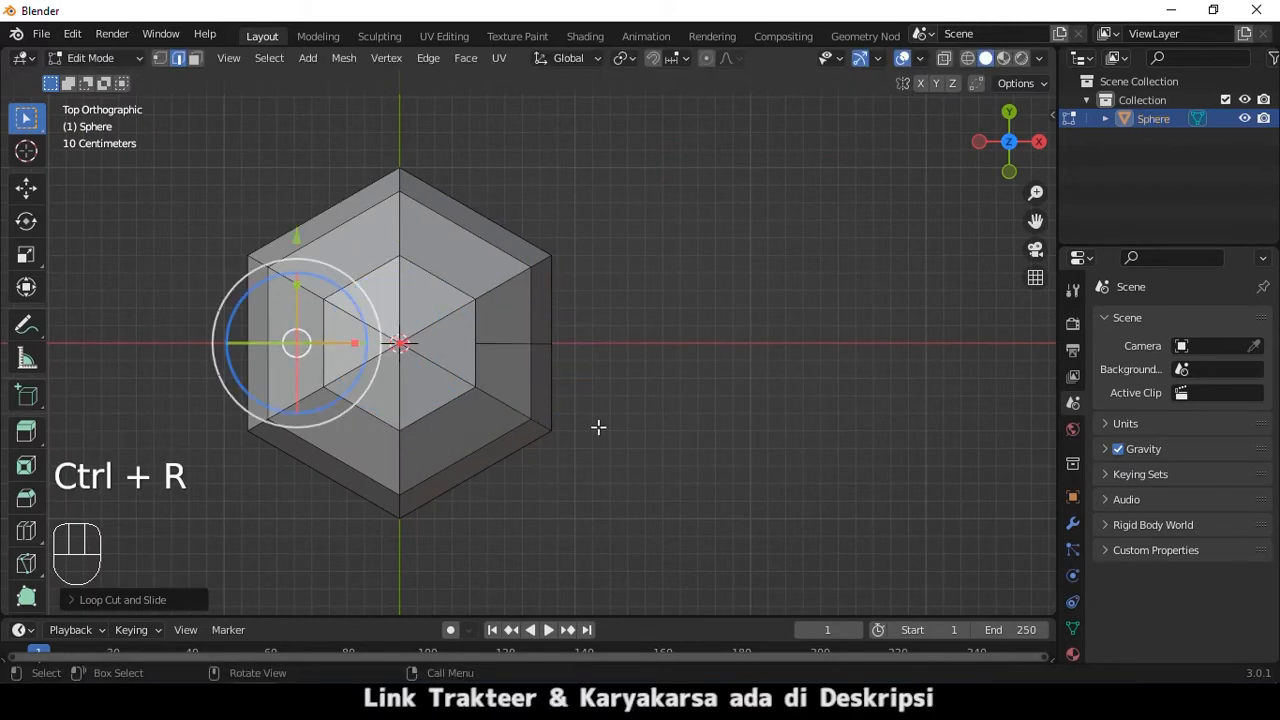
Select the shaft's lowest vertices on both X sides and scale them outward into a wide triangular flare
key(1)
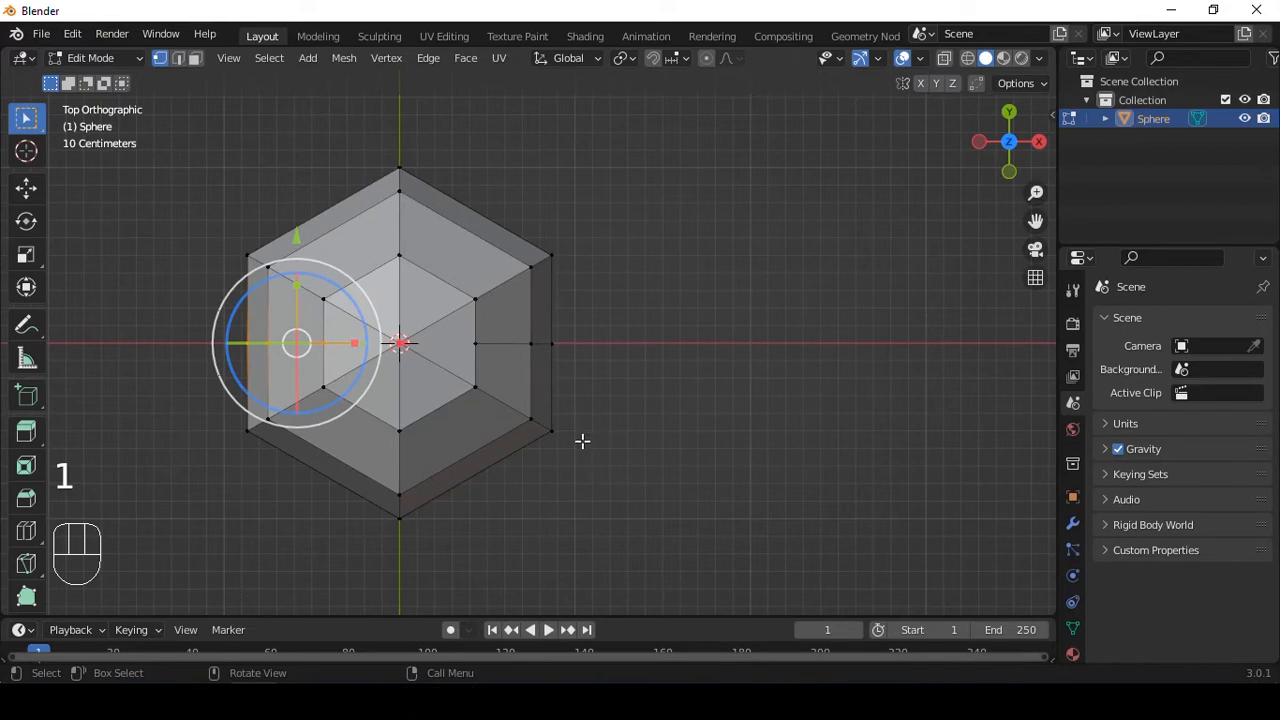
key(grave)
click(526, 378)
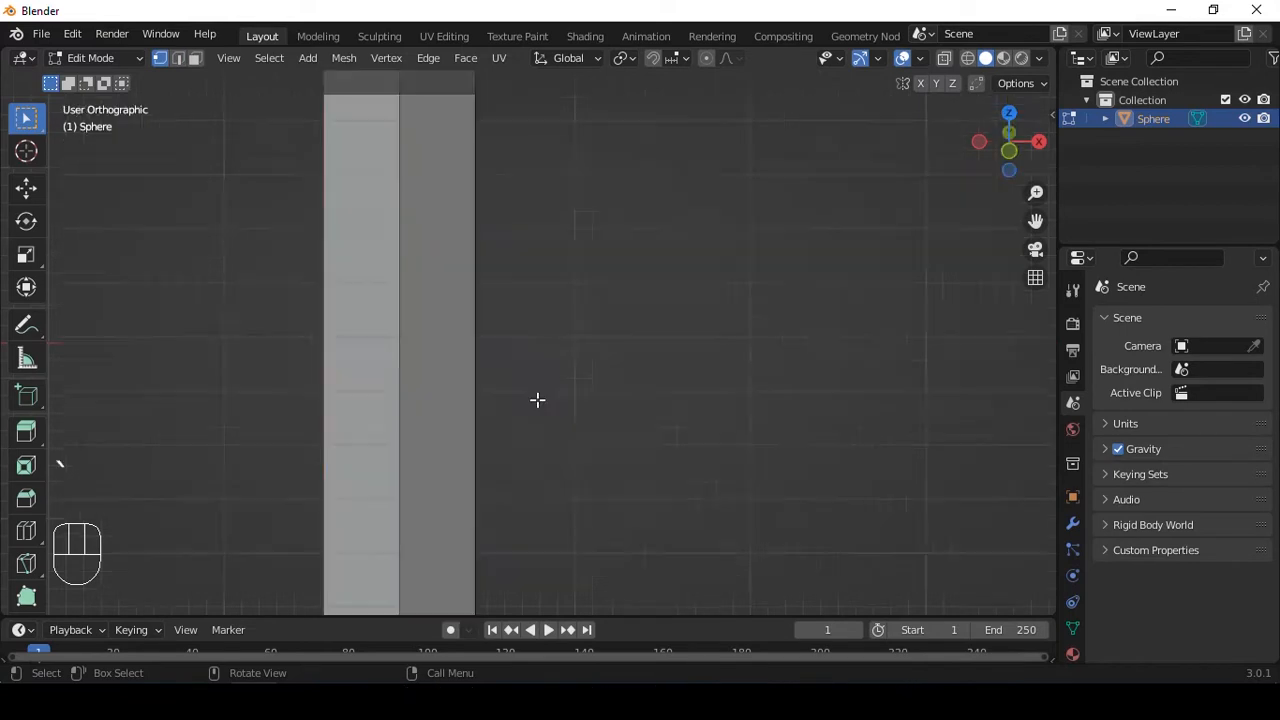
scroll(531, 331, down, 4)
middle_drag(493, 397, 554, 480)
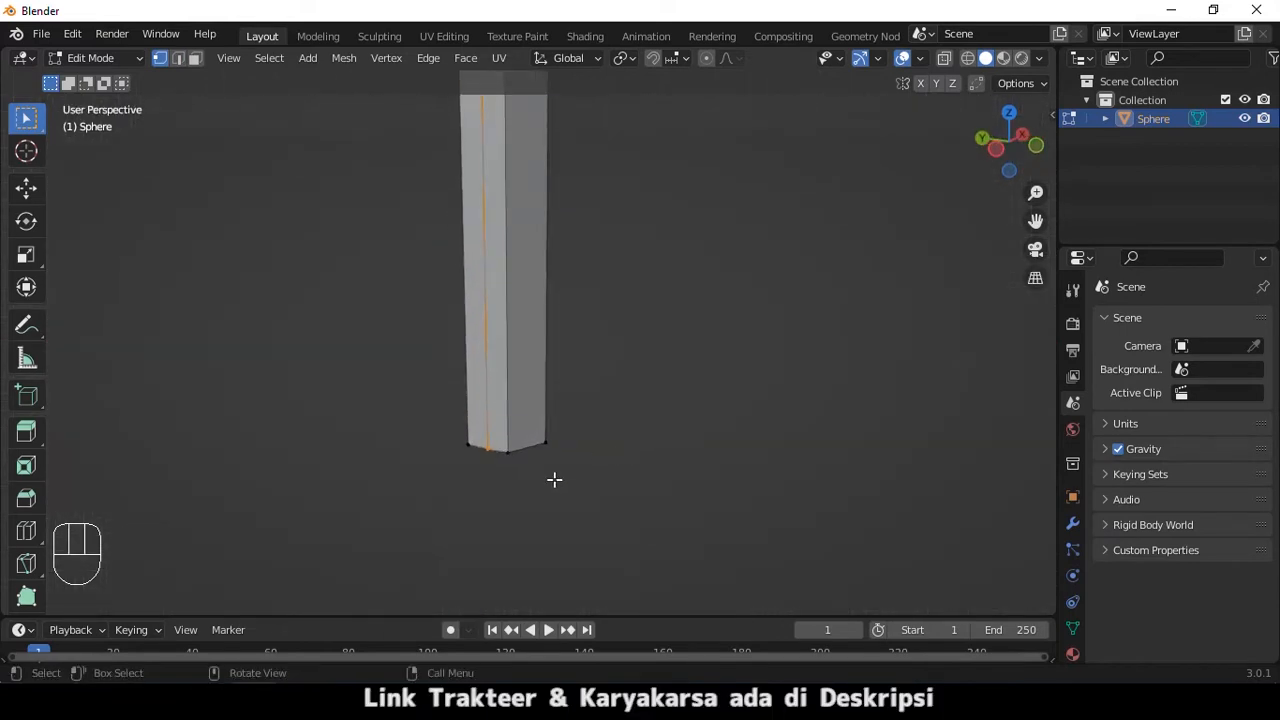
scroll(498, 489, up, 3)
scroll(499, 484, up, 1)
click(490, 543)
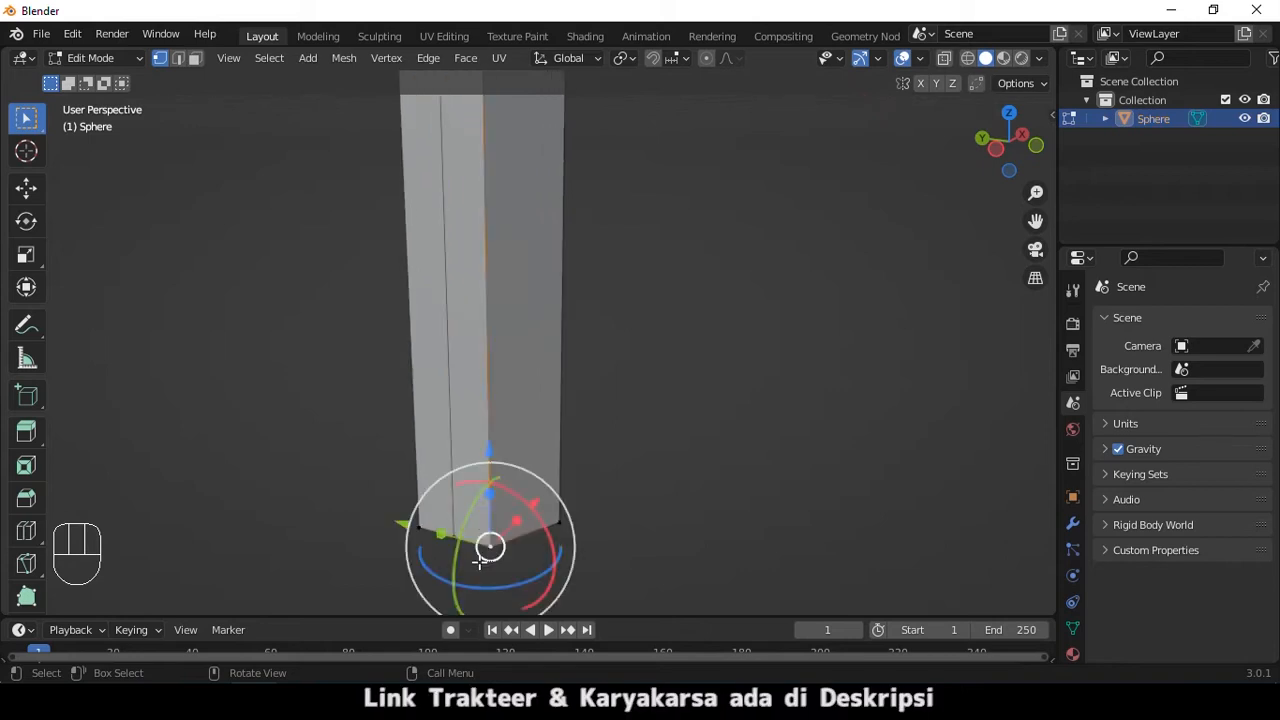
ctrl+click(425, 534)
alt+drag(727, 446, 440, 422)
shift+click(490, 470)
ctrl+click(553, 467)
key(grave)
click(586, 334)
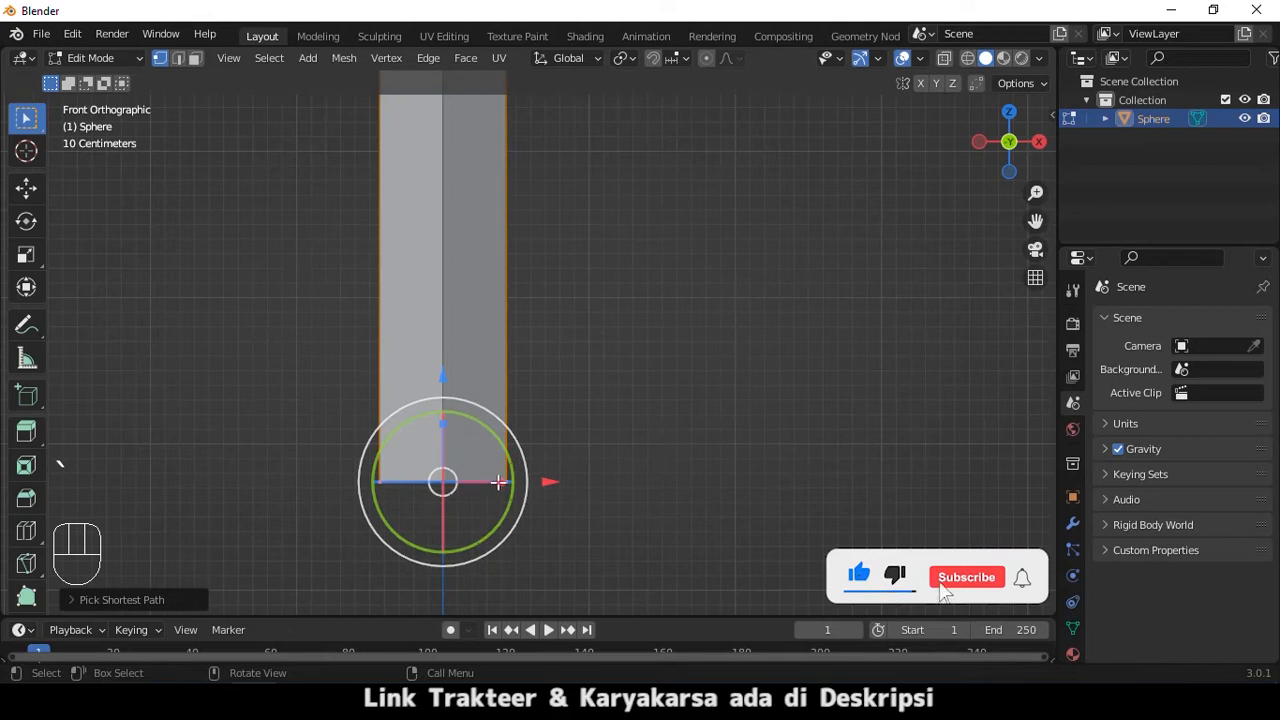
key(s)
click(970, 500)
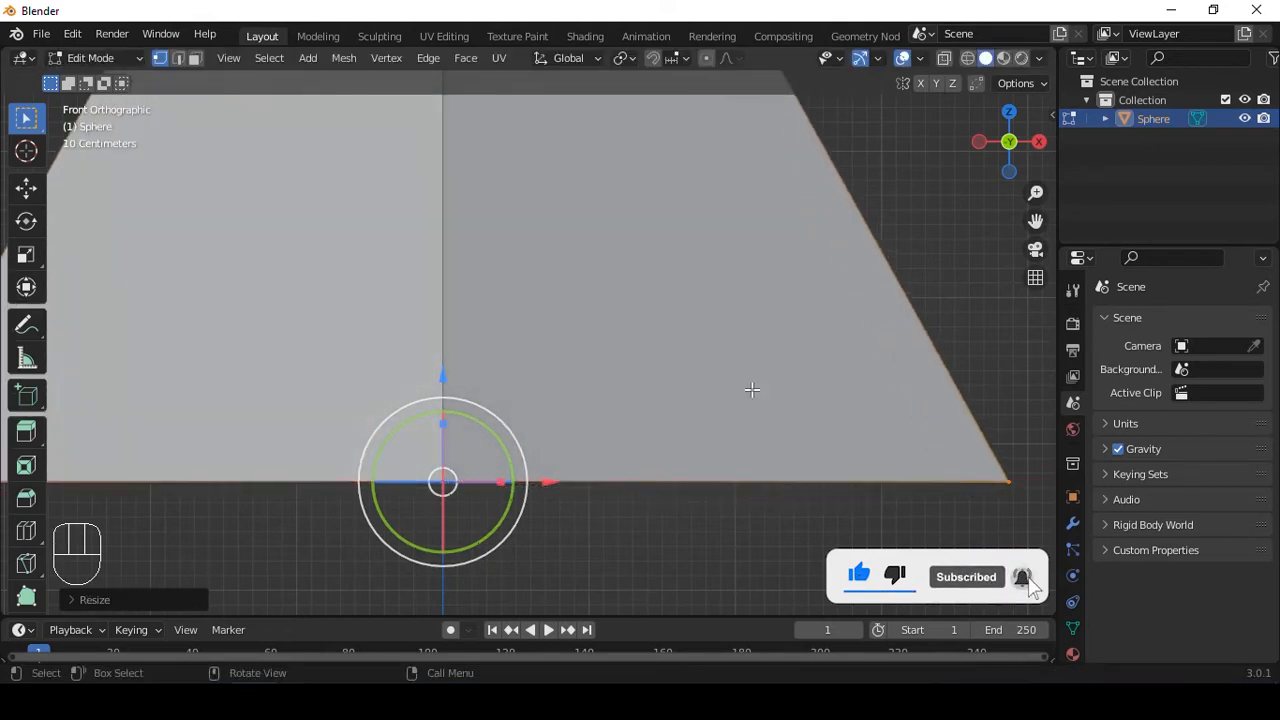
Add three evenly spaced horizontal loop cuts across the flared body without sliding them, and switch to edge selection
scroll(749, 384, down, 5)
alt+shift+drag(749, 385, 730, 468)
scroll(555, 352, up, 2)
drag(527, 510, 560, 514)
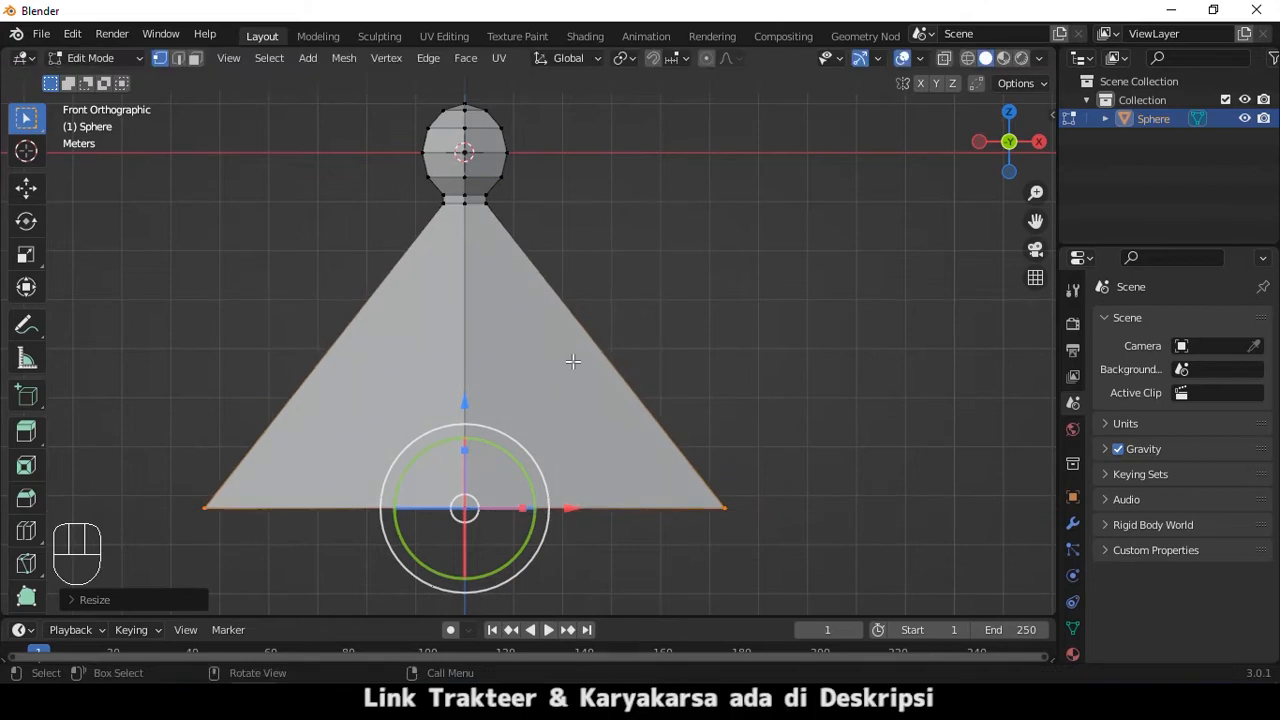
key(ctrl+z)
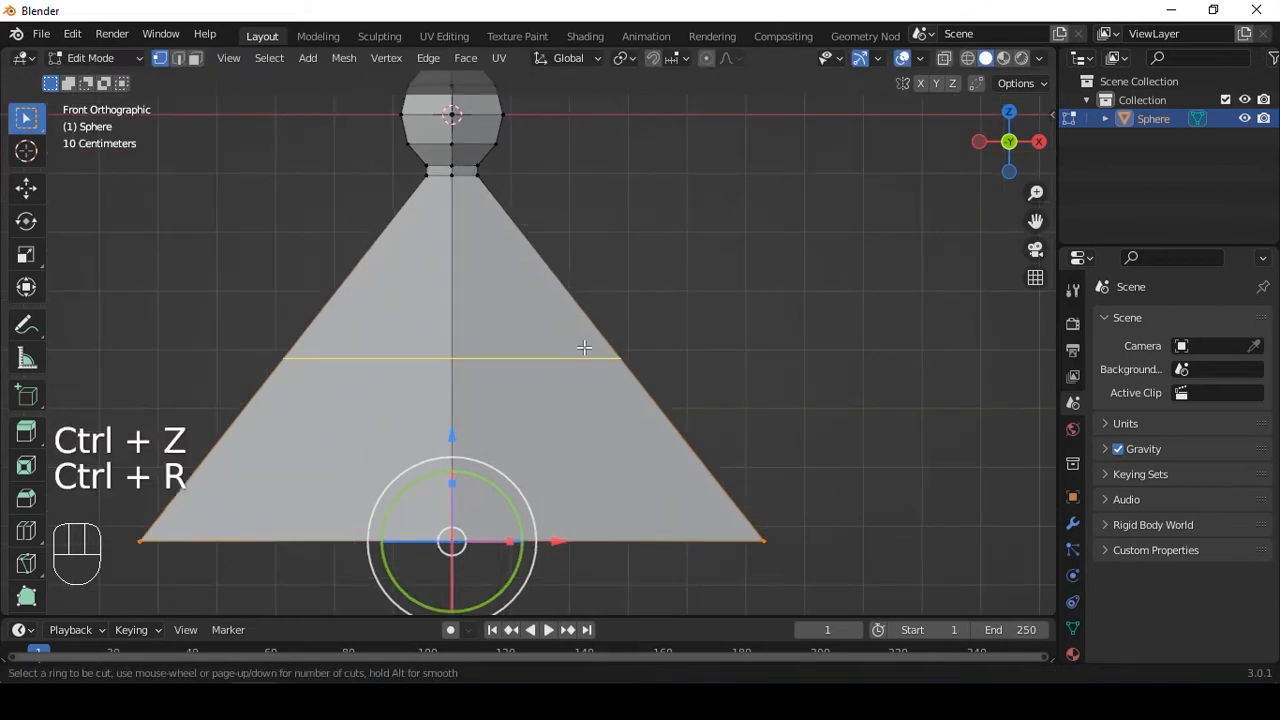
click(584, 347)
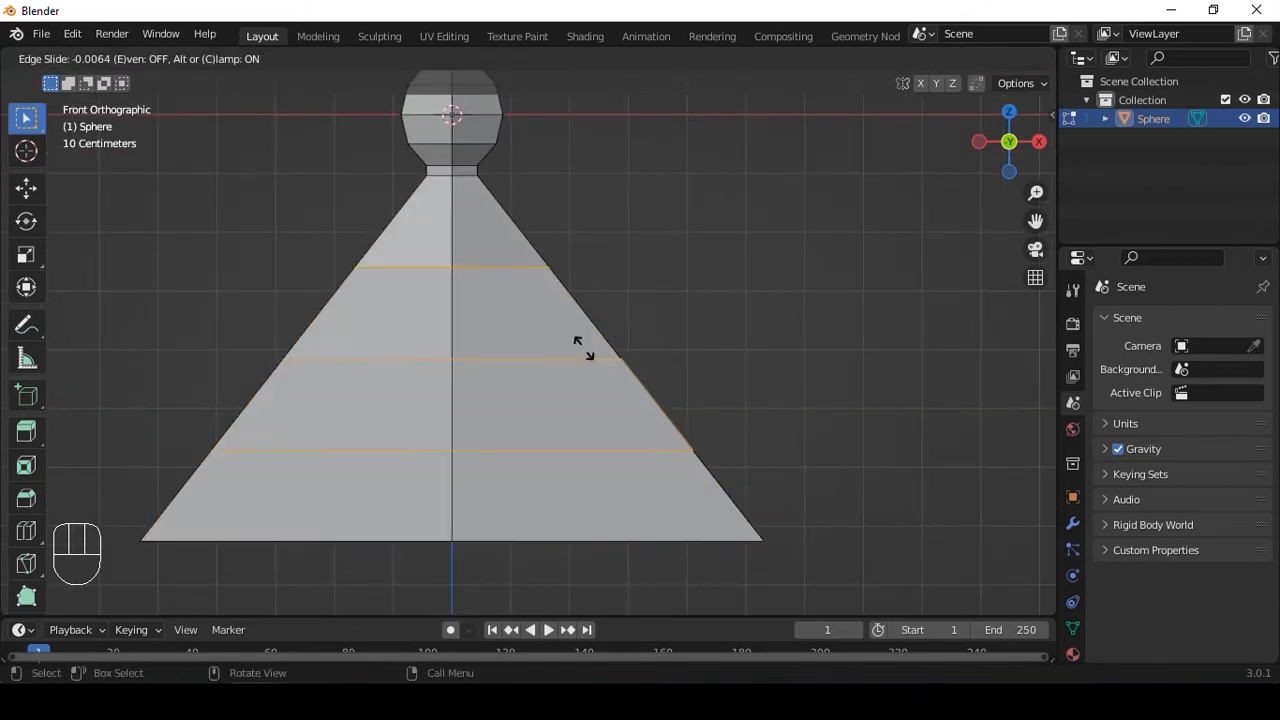
right_click(584, 347)
key(2)
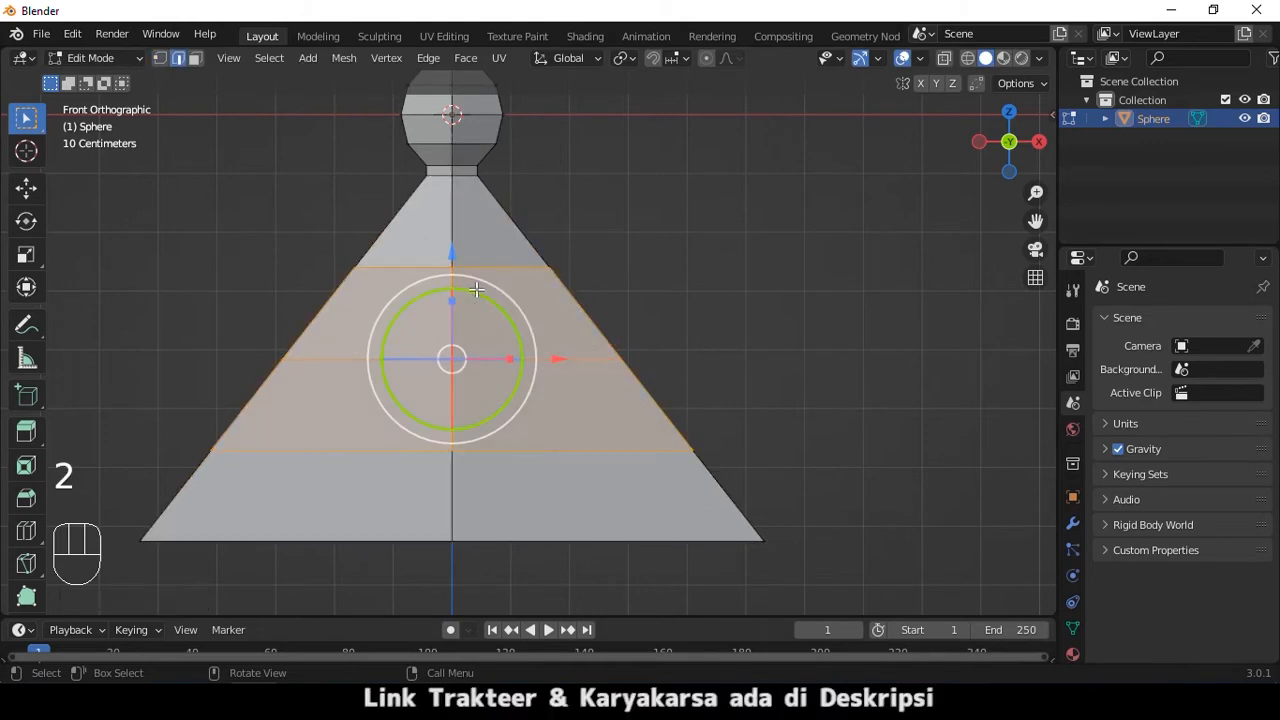
Select the vertical centre edges on the front of the flared body and move them outward along Y
middle_drag(478, 291, 503, 249)
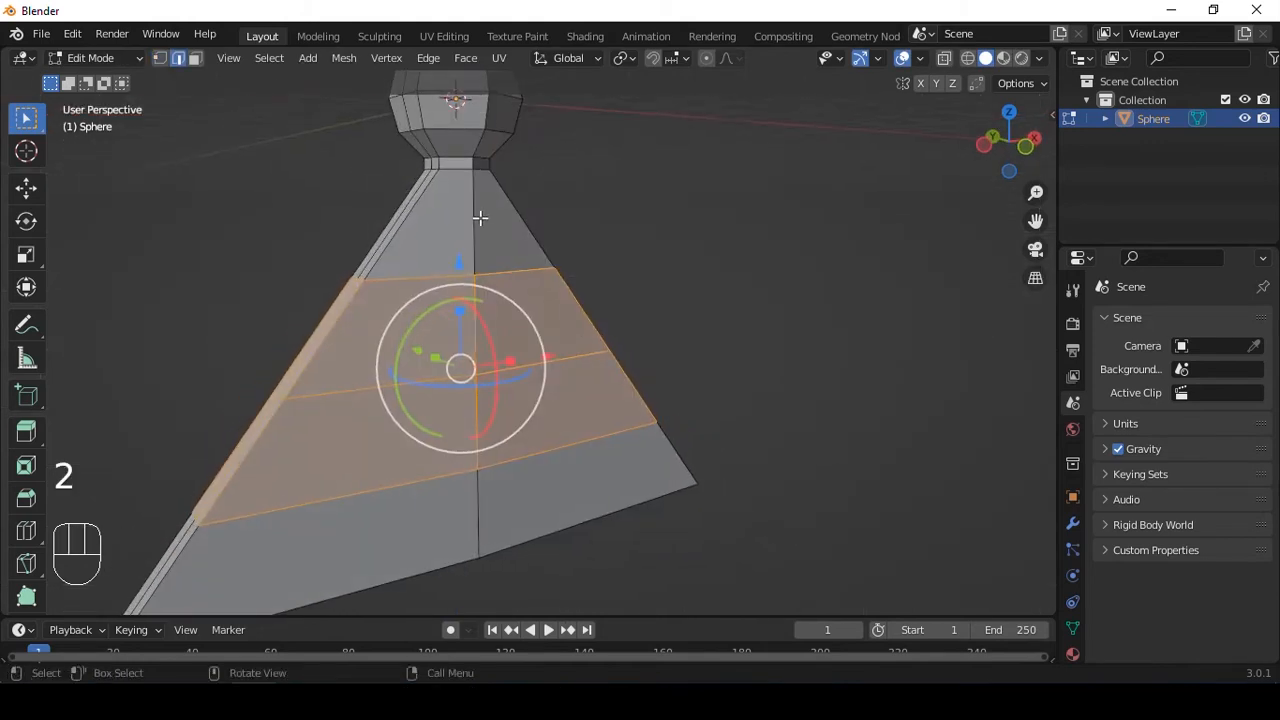
alt+shift+click(479, 216)
shift+scroll(557, 229, down, 3)
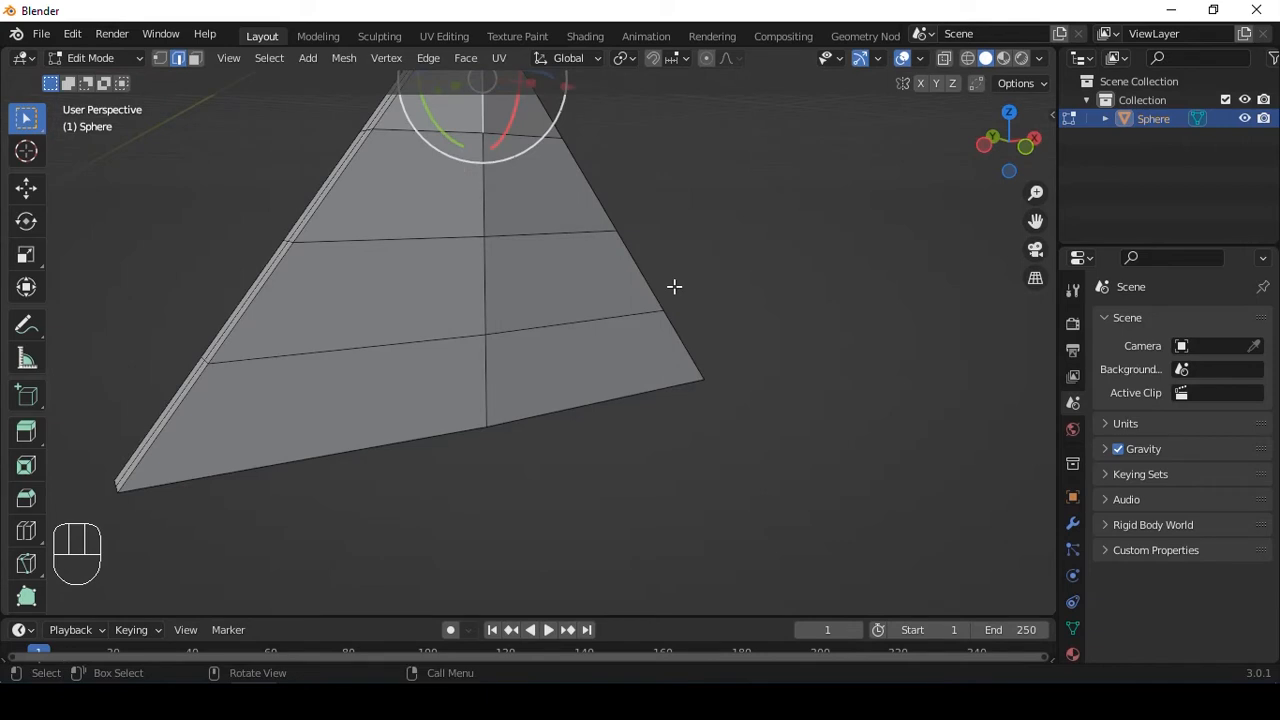
ctrl+click(494, 376)
alt+shift+drag(543, 323, 666, 478)
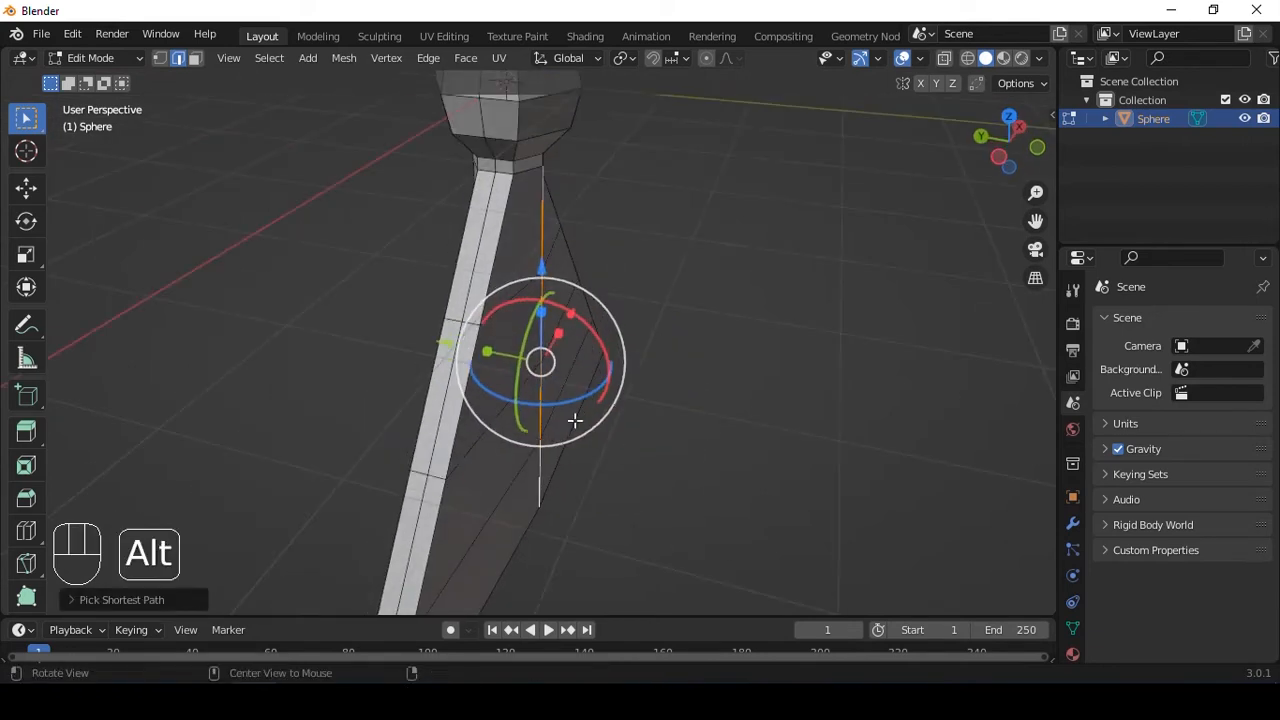
drag(446, 344, 620, 366)
Select all bottom edges of the flared body in front view with X-ray and extrude them about 7 m down along Z
key(grave)
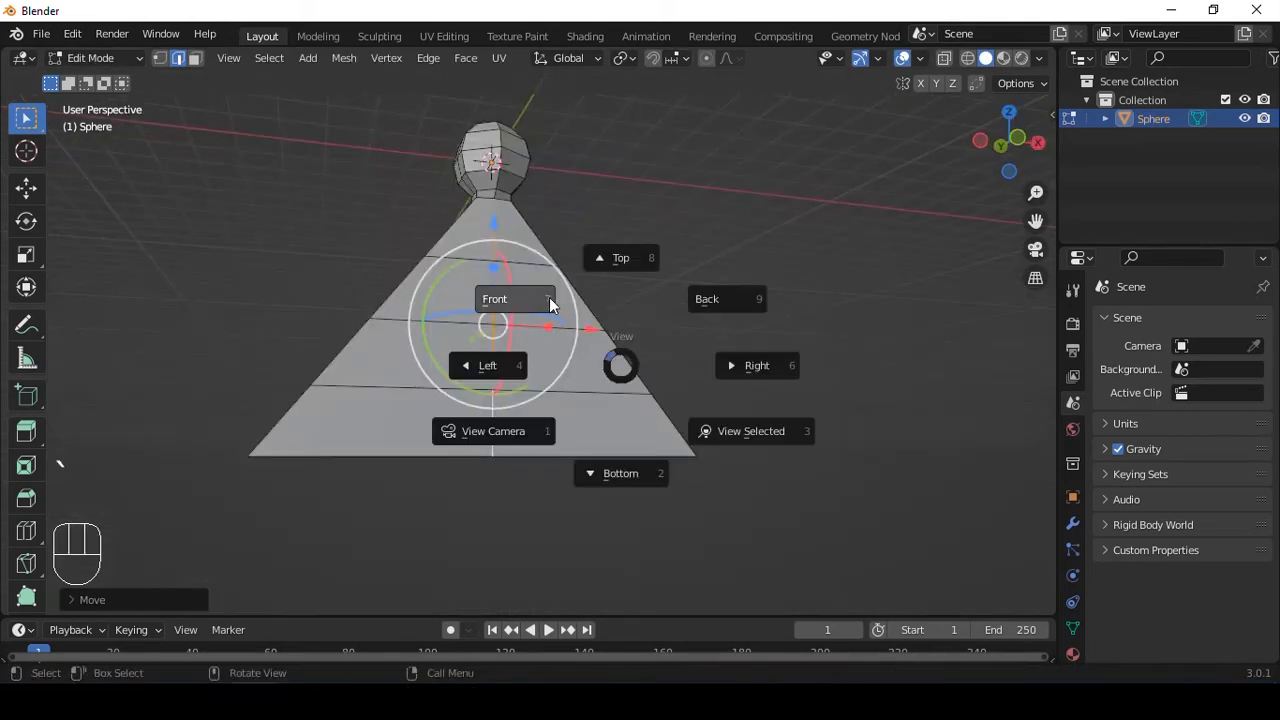
click(550, 305)
shift+middle_drag(771, 489, 432, 368)
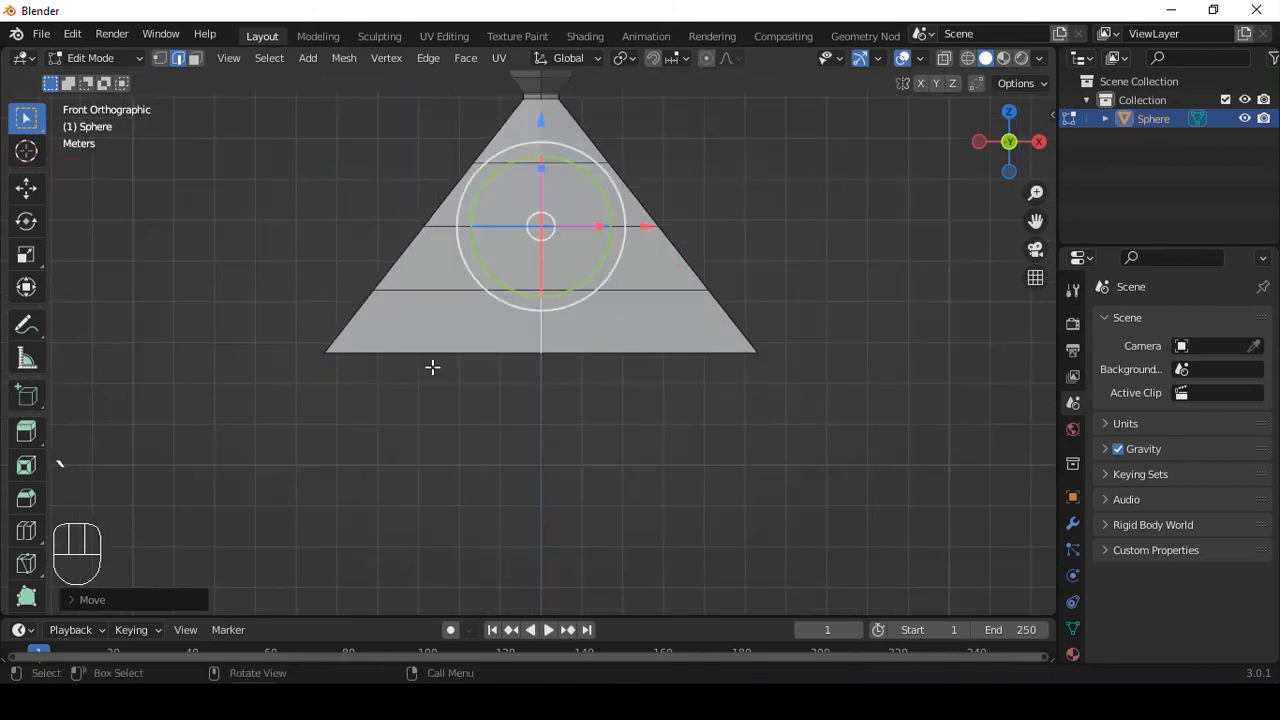
key(alt+z)
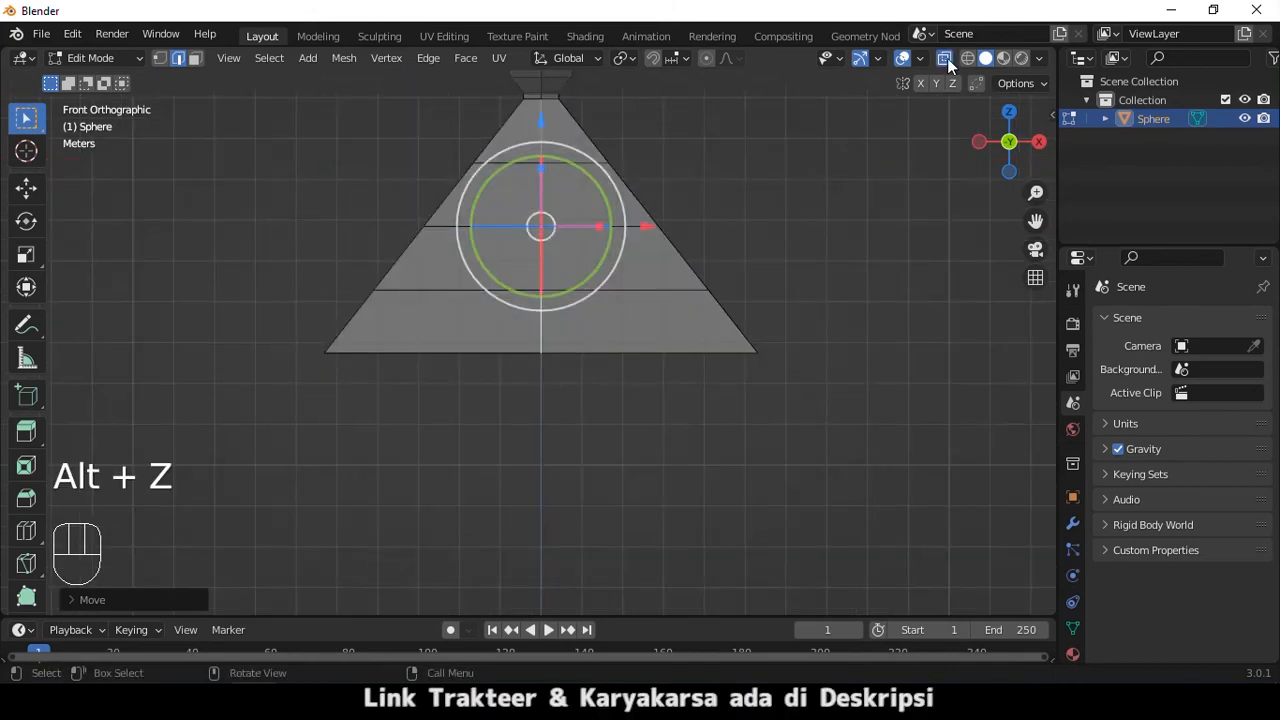
drag(276, 320, 894, 449)
scroll(558, 383, down, 1)
scroll(558, 383, down, 1)
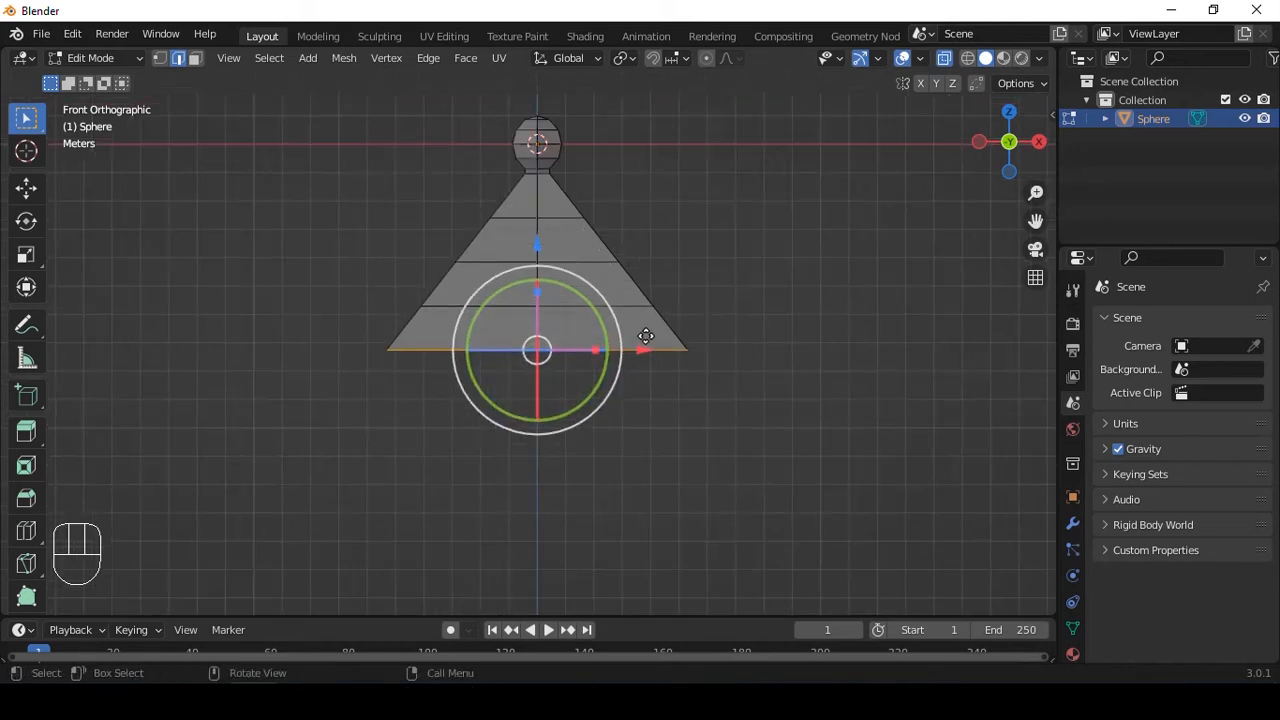
key(e)
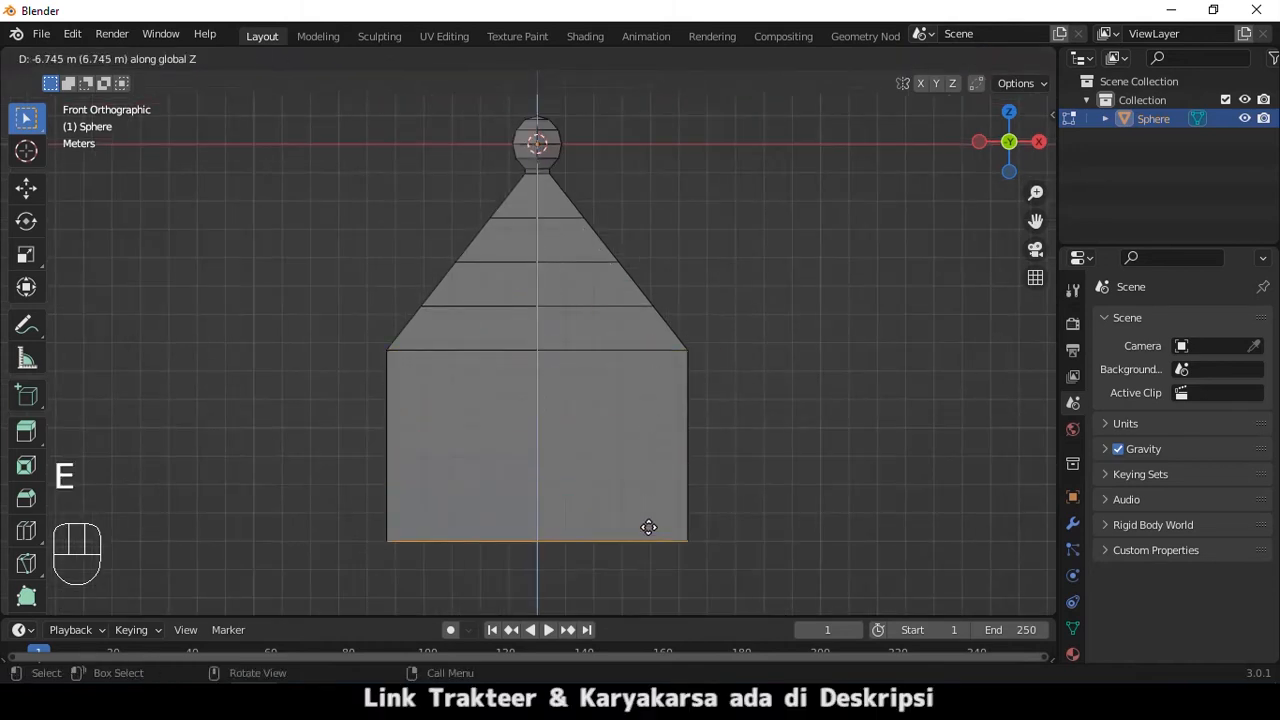
click(647, 556)
scroll(625, 354, up, 1)
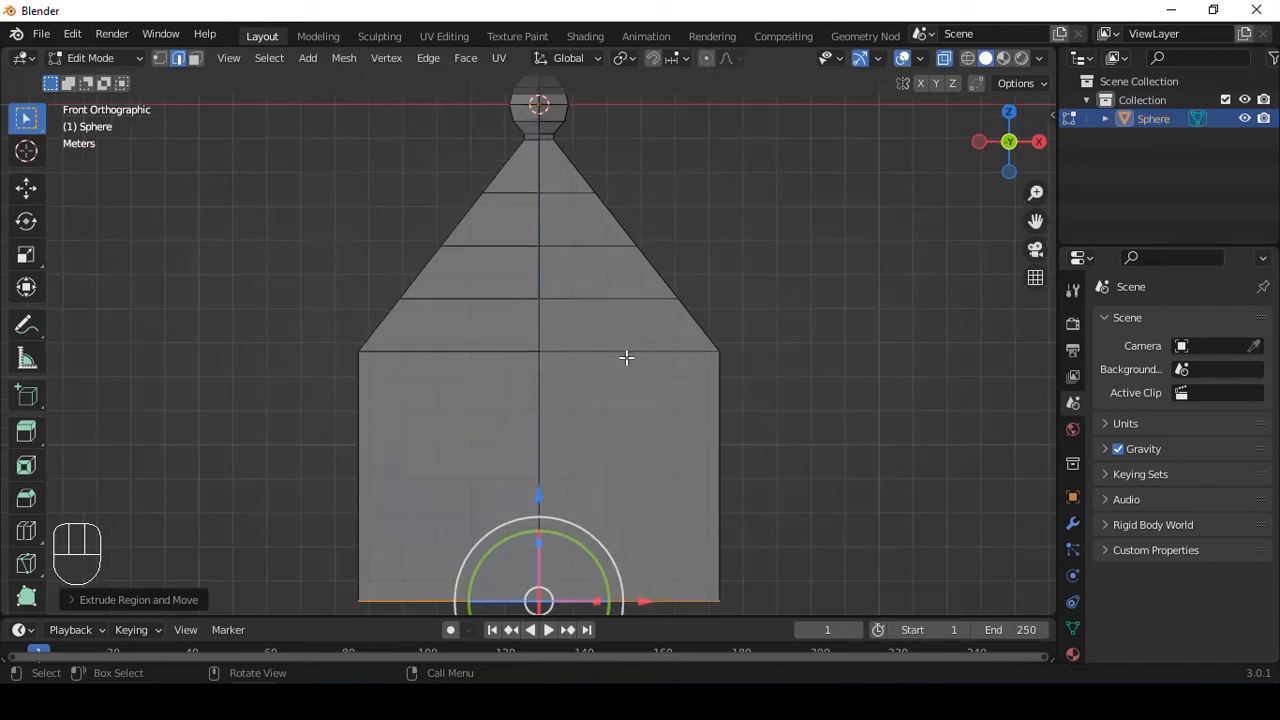
alt+shift+middle_drag(698, 566, 552, 346)
key(alt+z)
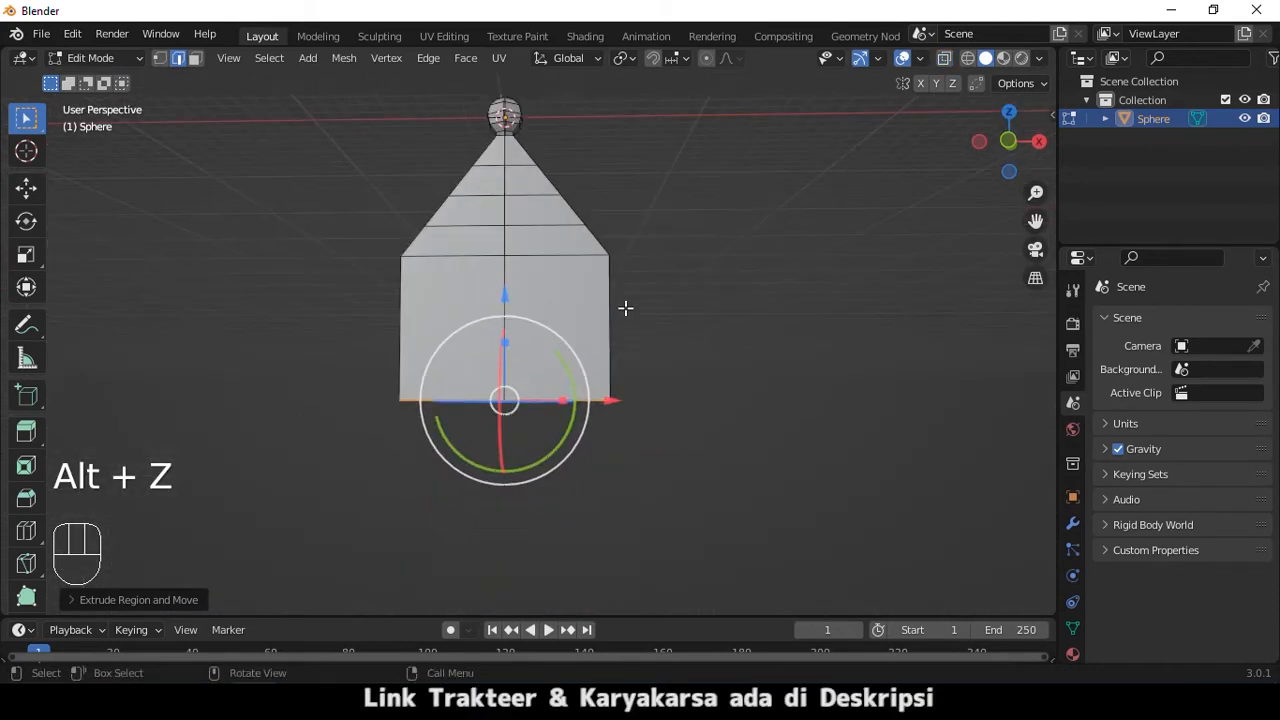
Select all faces on the negative X half of the mesh with X-ray and delete them
click(572, 268)
shift+middle_drag(572, 268, 572, 397)
shift+middle_drag(453, 284, 455, 250)
key(3)
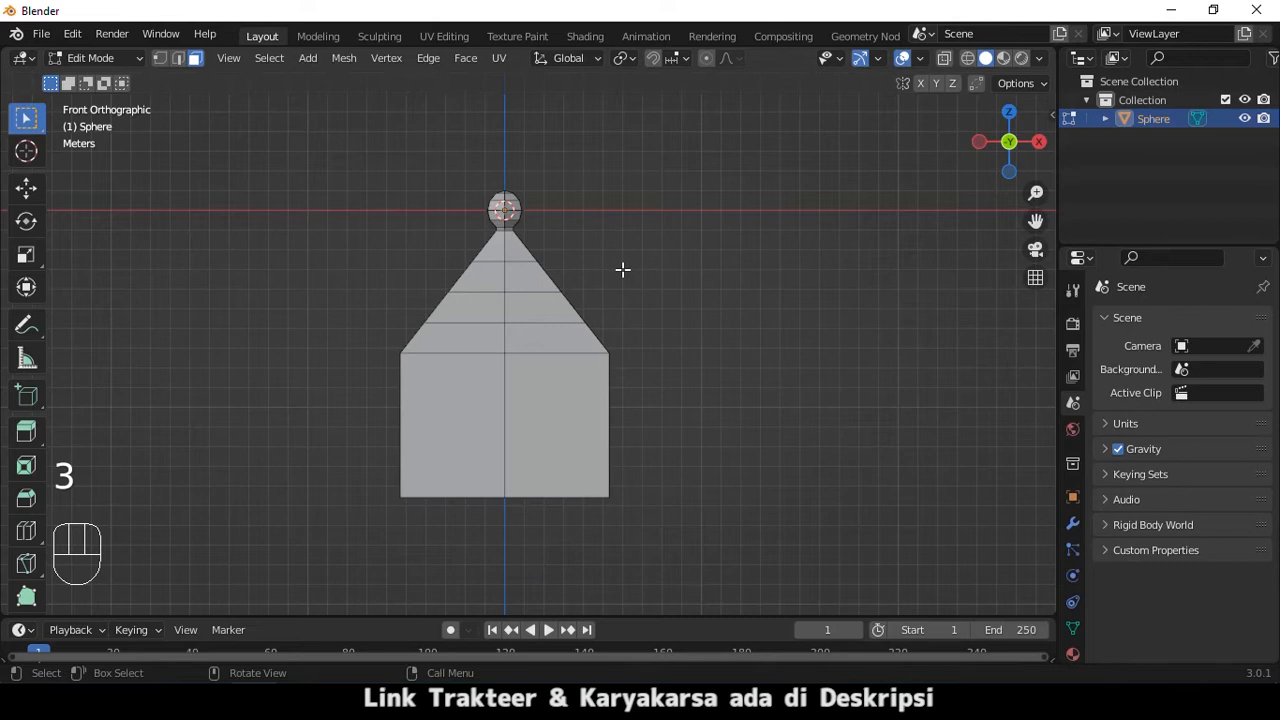
key(alt+z)
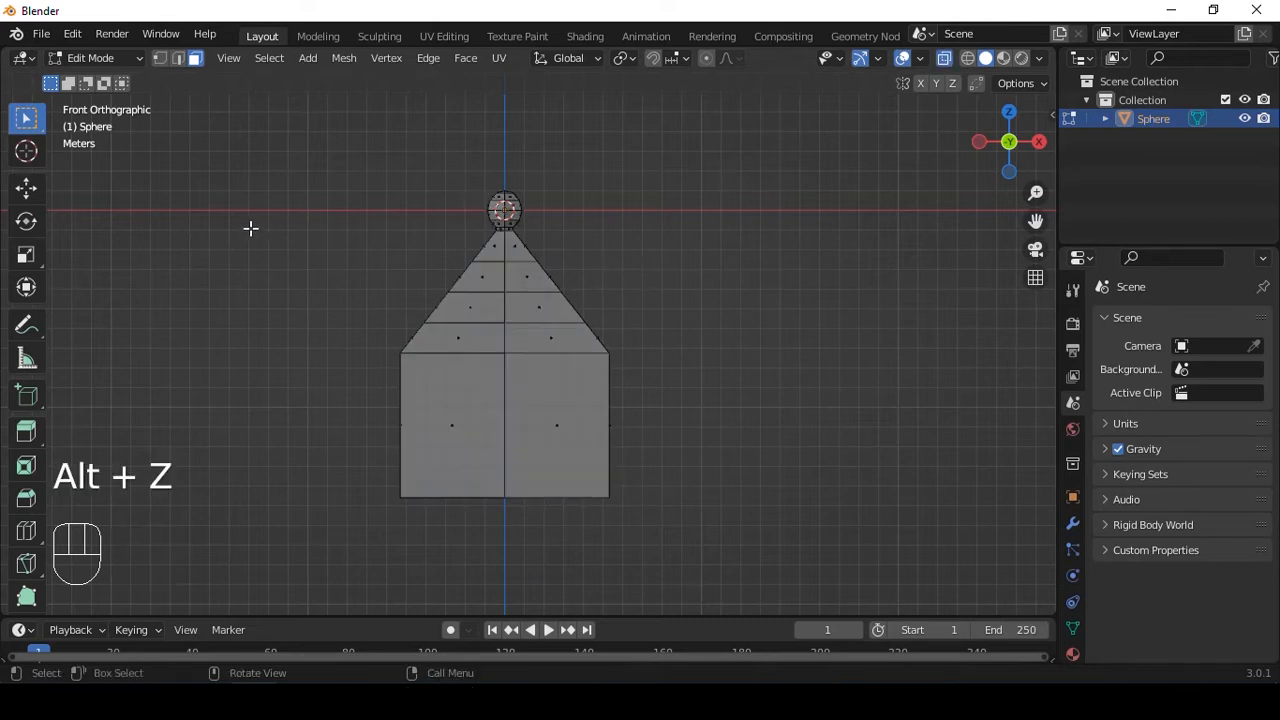
drag(304, 143, 497, 567)
key(a)
drag(305, 142, 504, 577)
scroll(551, 254, up, 5)
shift+middle_drag(557, 237, 566, 518)
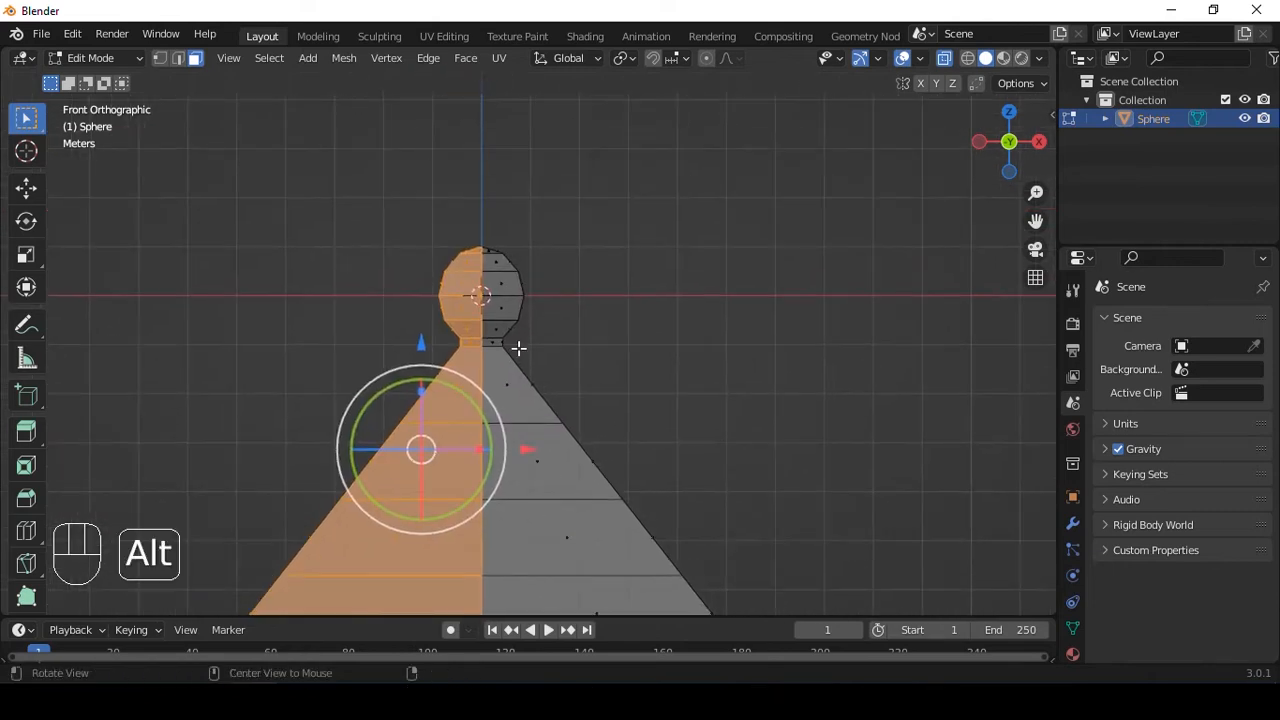
alt+drag(478, 291, 512, 352)
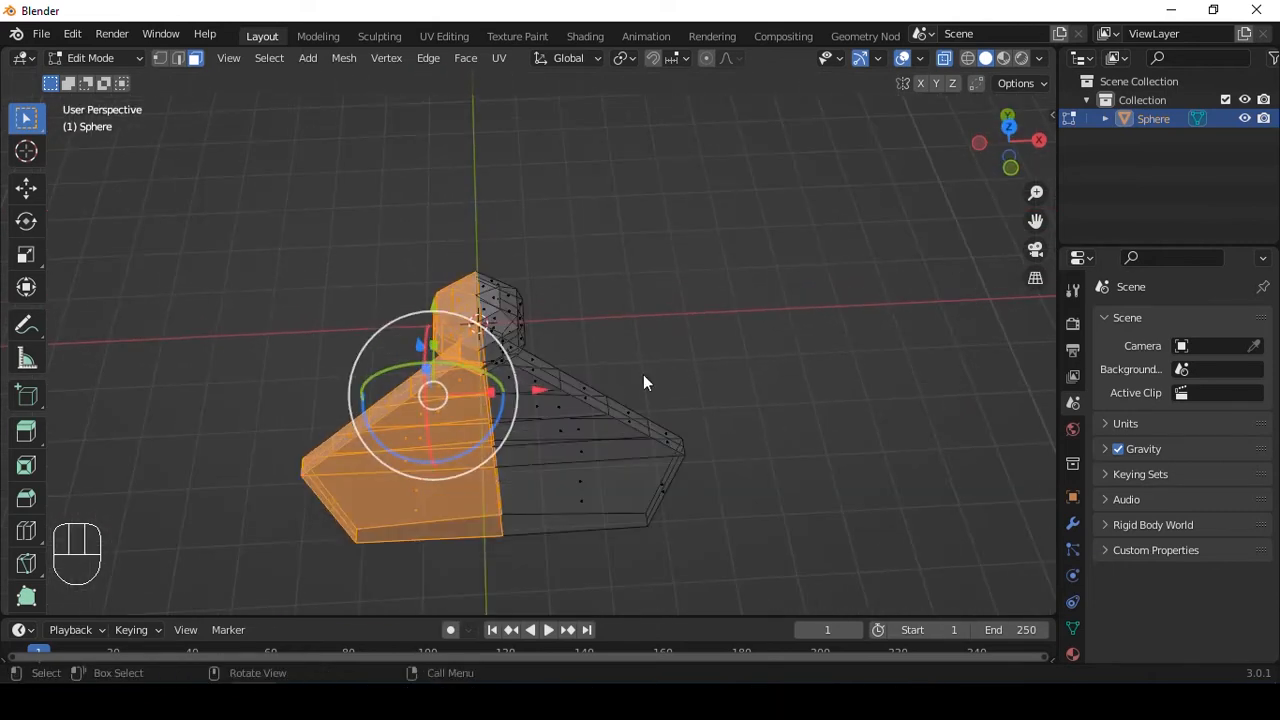
key(x)
click(608, 374)
key(alt+z)
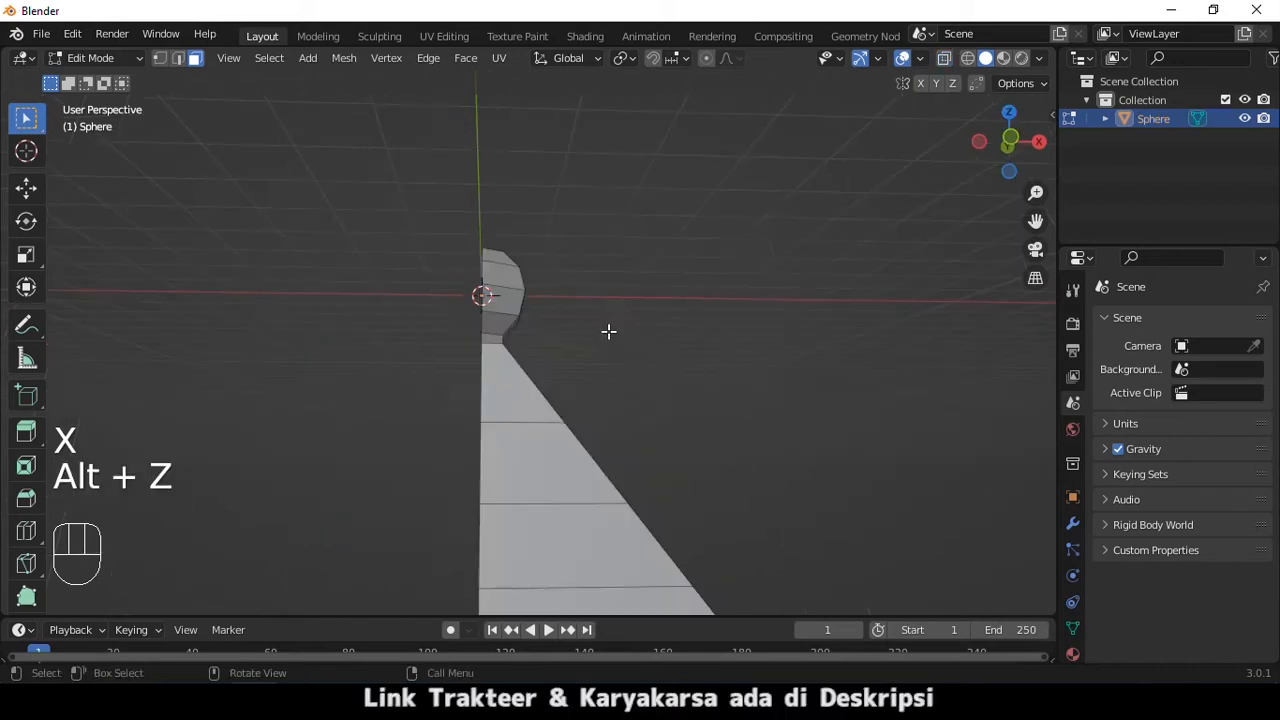
Add a Mirror modifier on the X axis to the half mesh in Object Mode
key(grave)
click(523, 263)
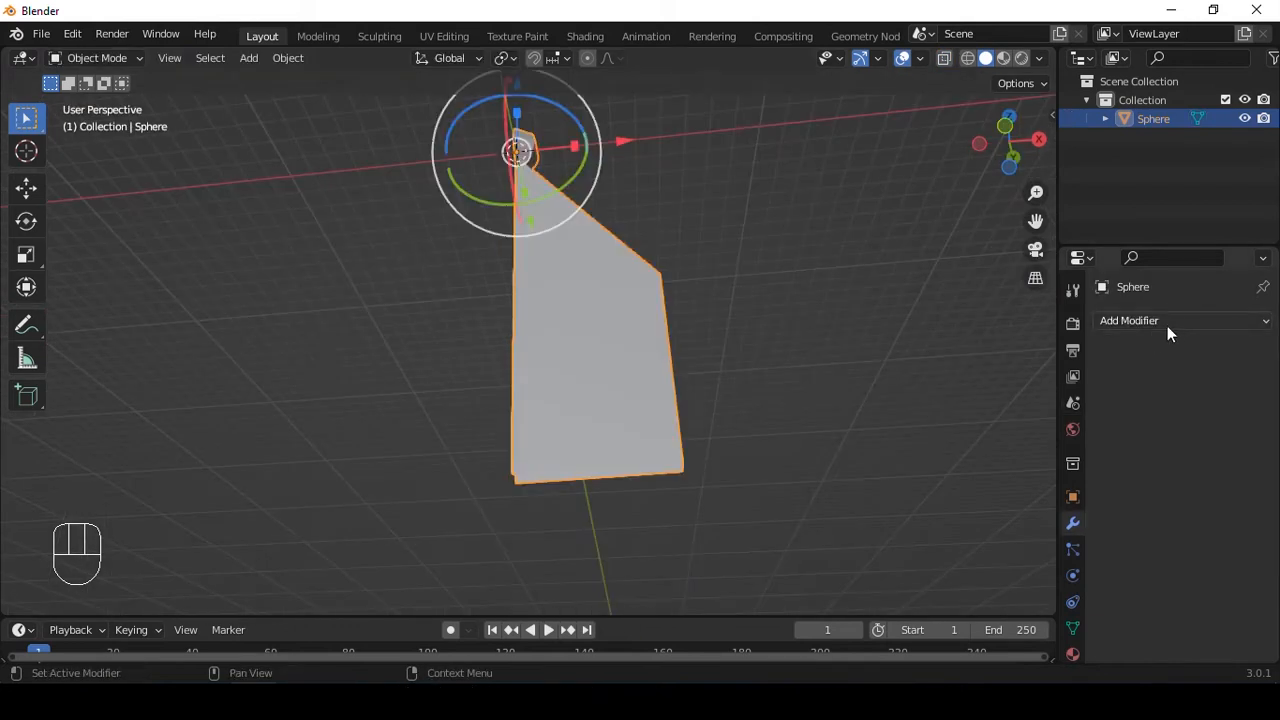
click(1167, 326)
click(872, 540)
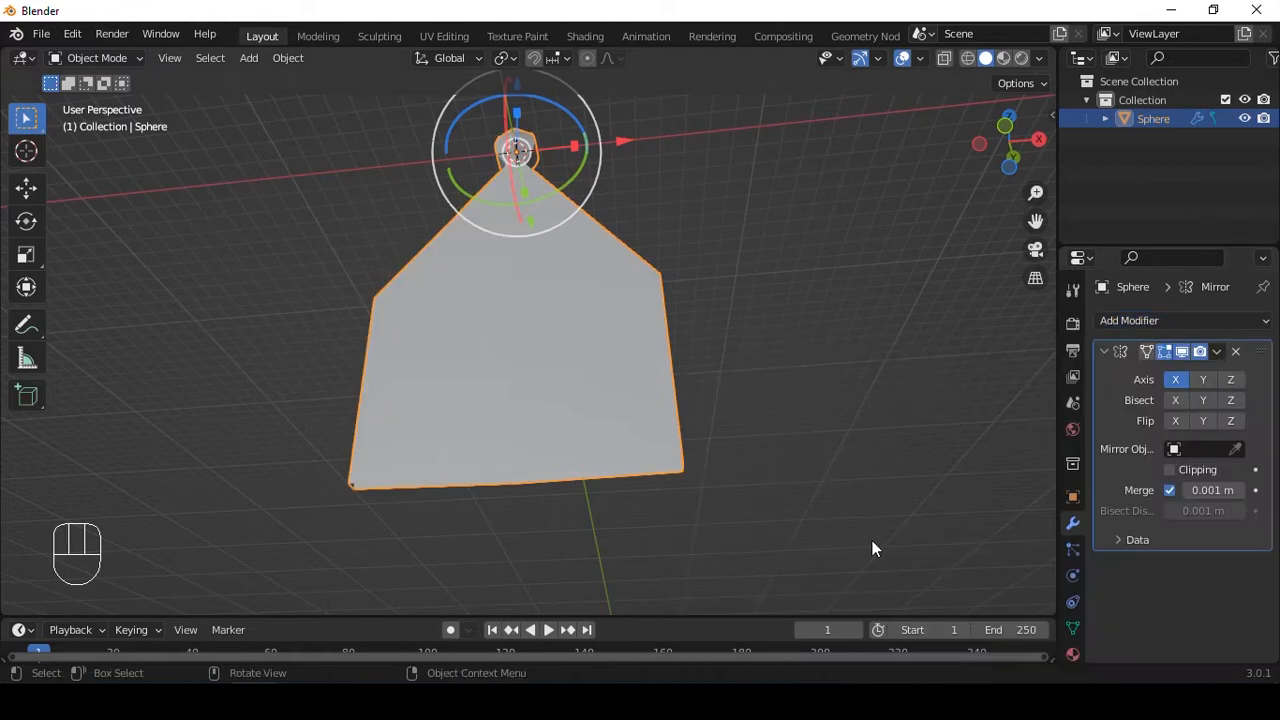
Fill the open bottom edge loop of the body with a face and enable Clipping on the Mirror modifier
alt+drag(997, 526, 659, 397)
scroll(659, 397, up, 3)
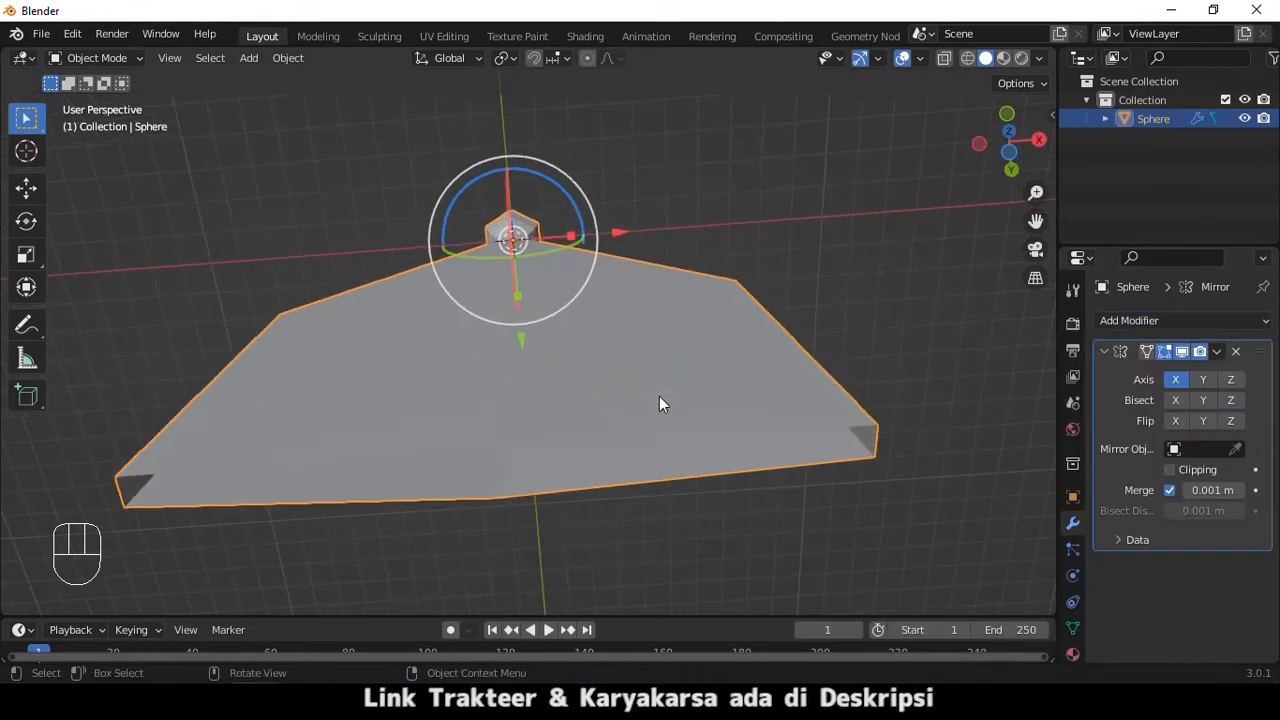
key(Tab)
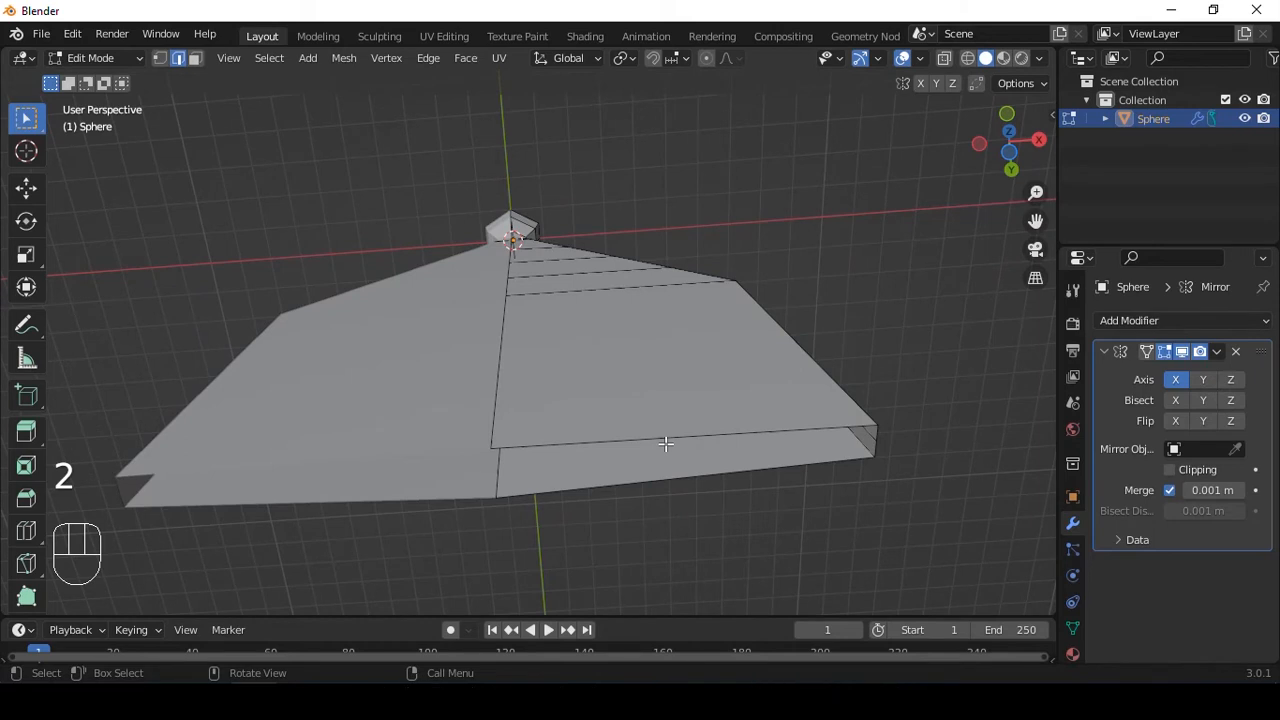
alt+click(648, 443)
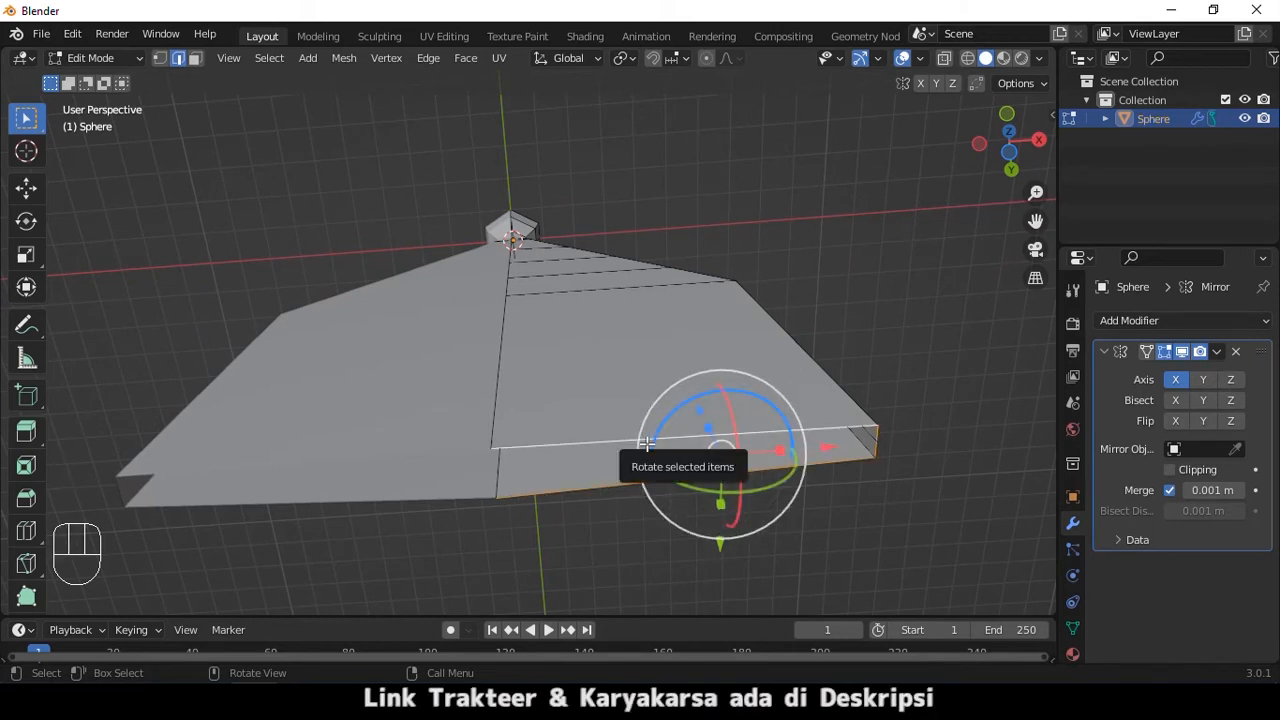
key(f)
key(Tab)
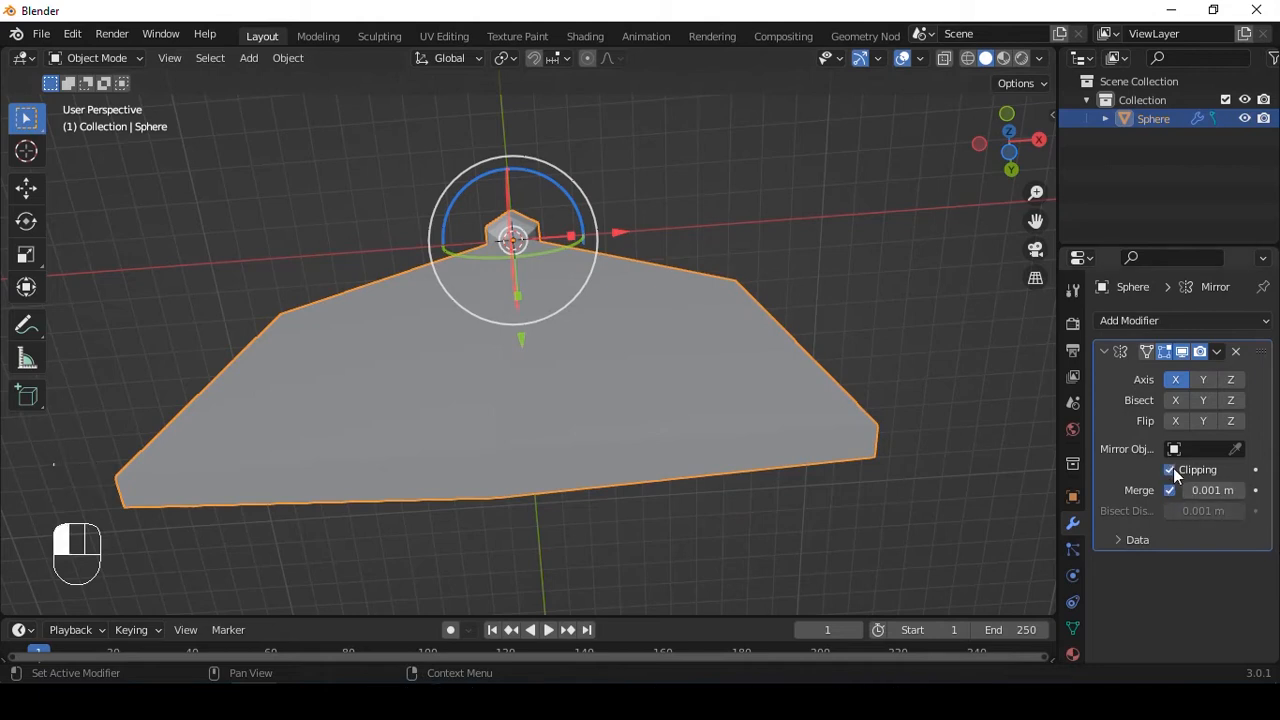
Add two horizontal loop cuts to the straight lower body, sliding them up close beneath its shoulder edge by about 0.92 and 0.87
alt+middle_drag(596, 323, 737, 340)
middle_drag(761, 279, 674, 322)
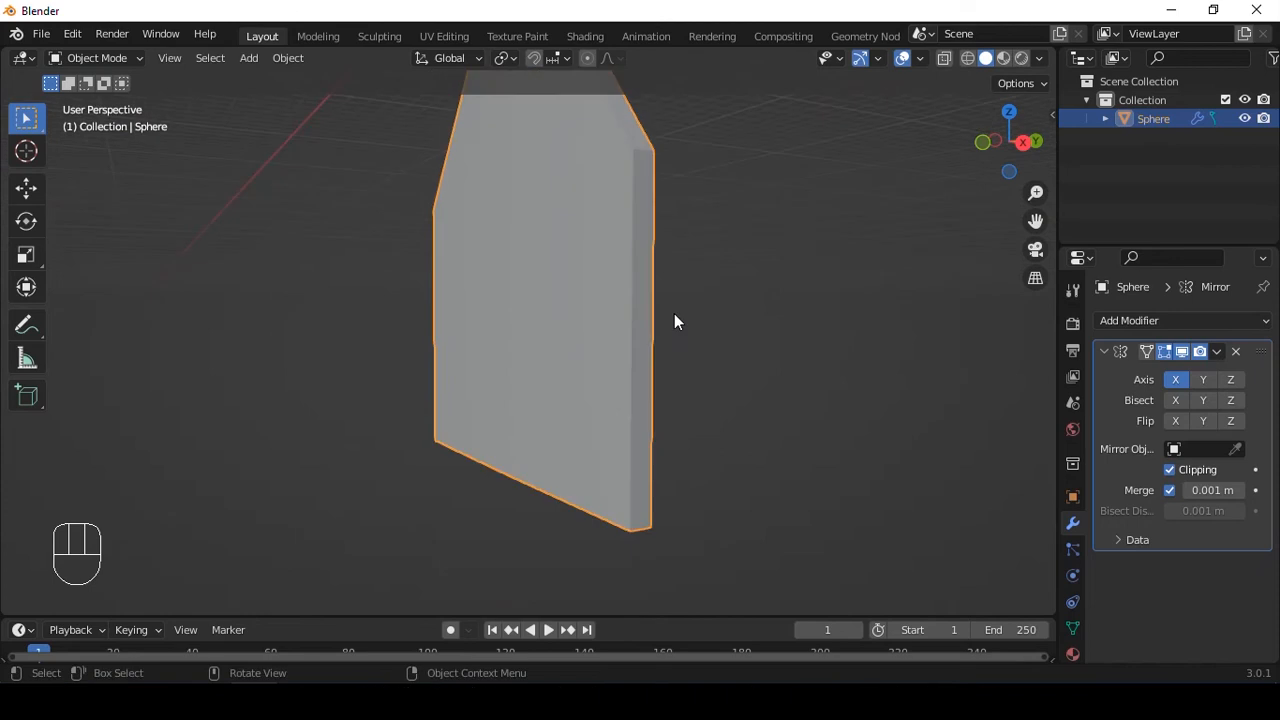
key(Tab)
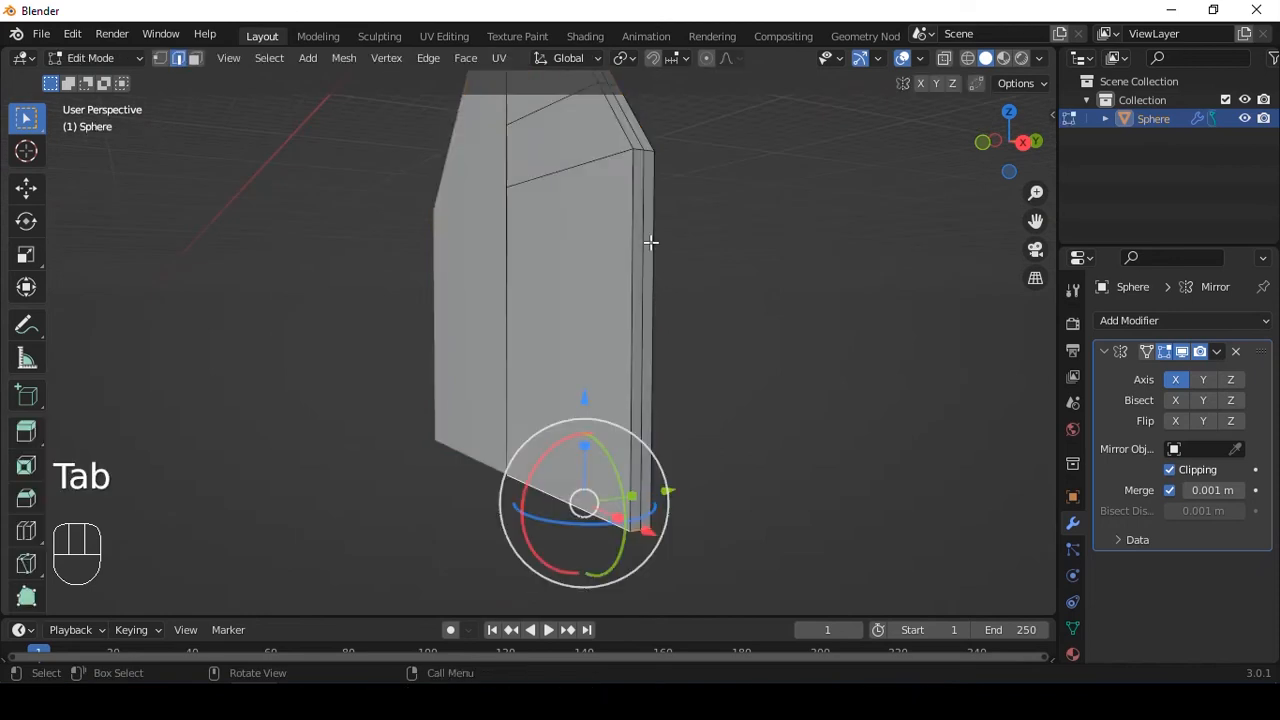
key(ctrl+r)
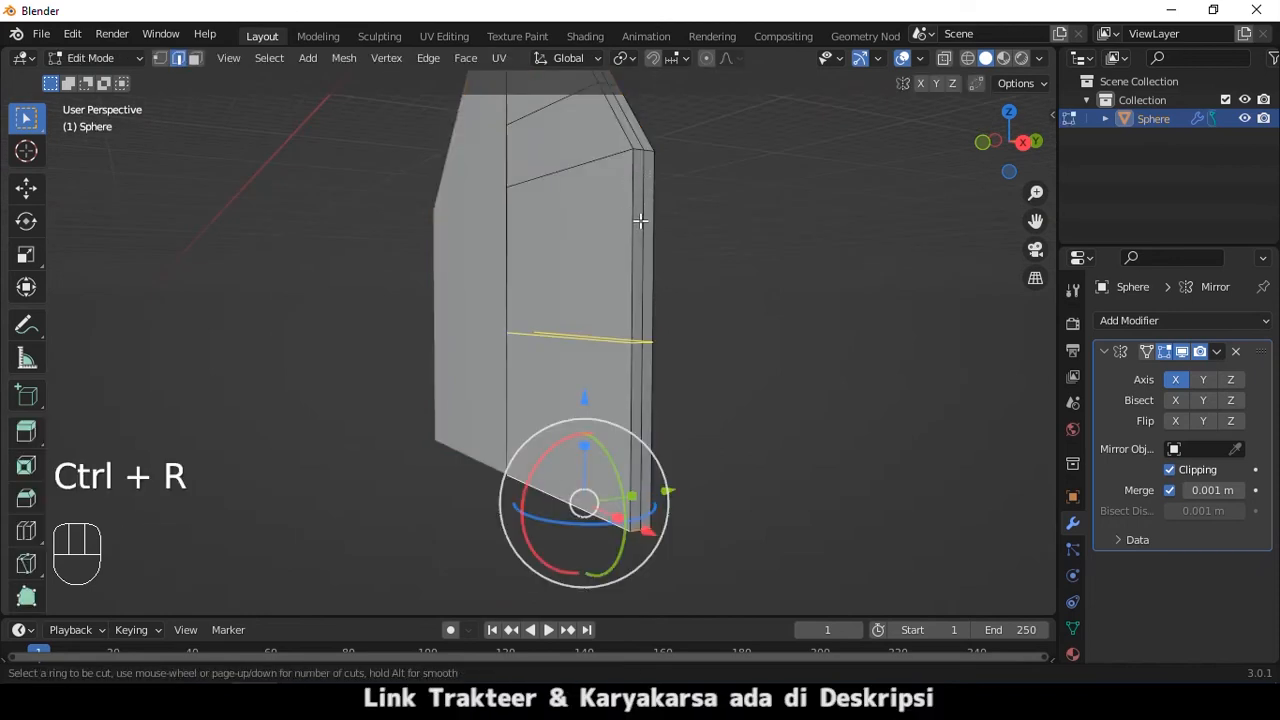
click(641, 218)
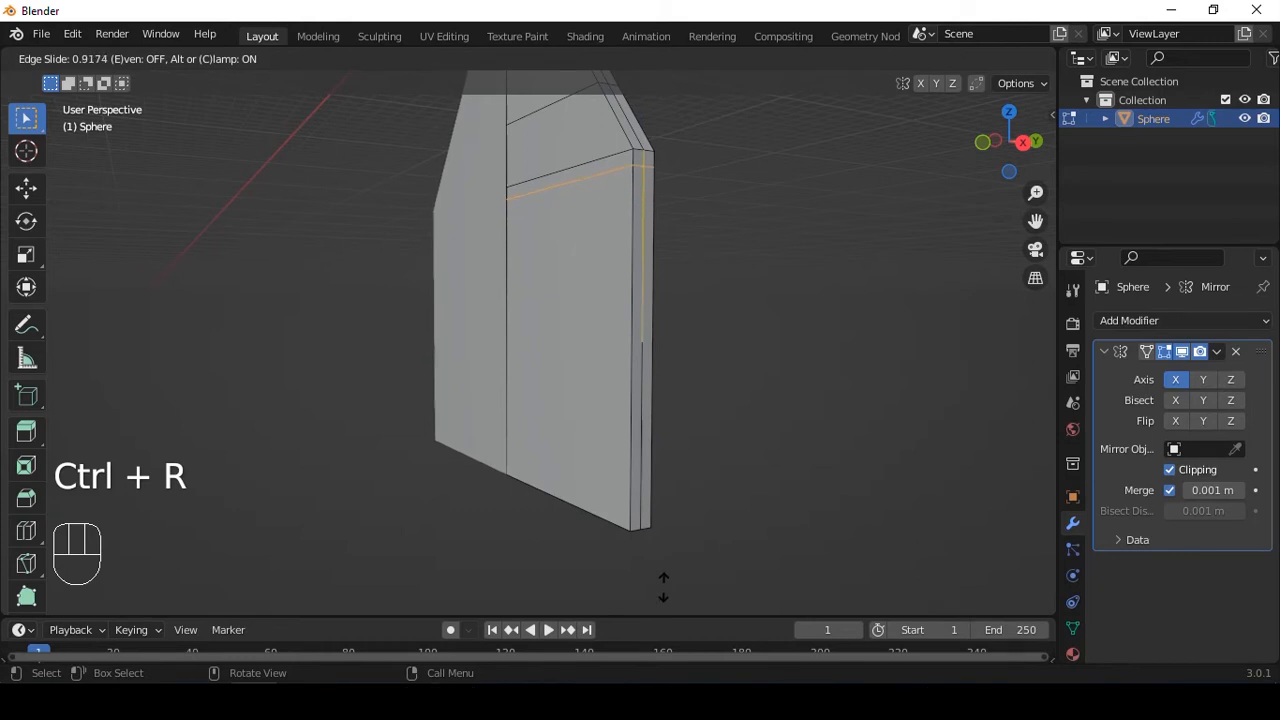
click(657, 357)
key(ctrl+r)
click(659, 358)
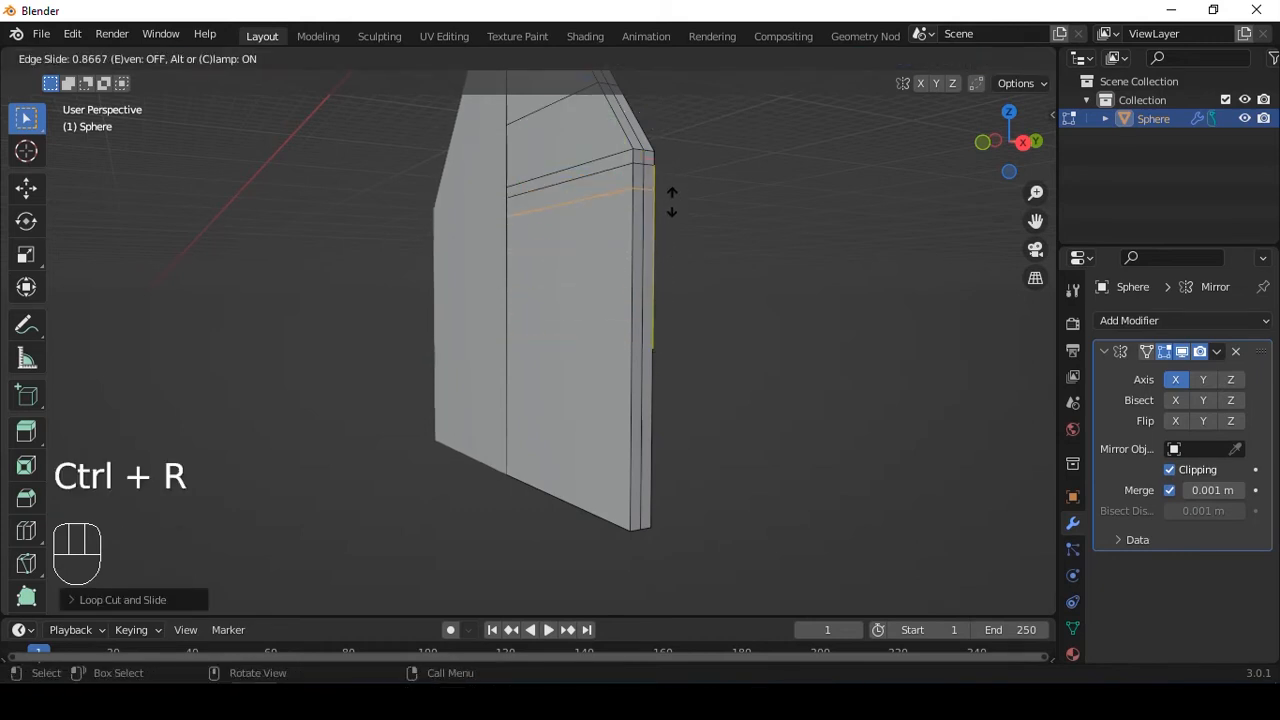
click(671, 202)
Add a horizontal loop cut to the straight lower body and slide it down close to the bottom edge, by about 0.81
key(ctrl+r)
click(654, 362)
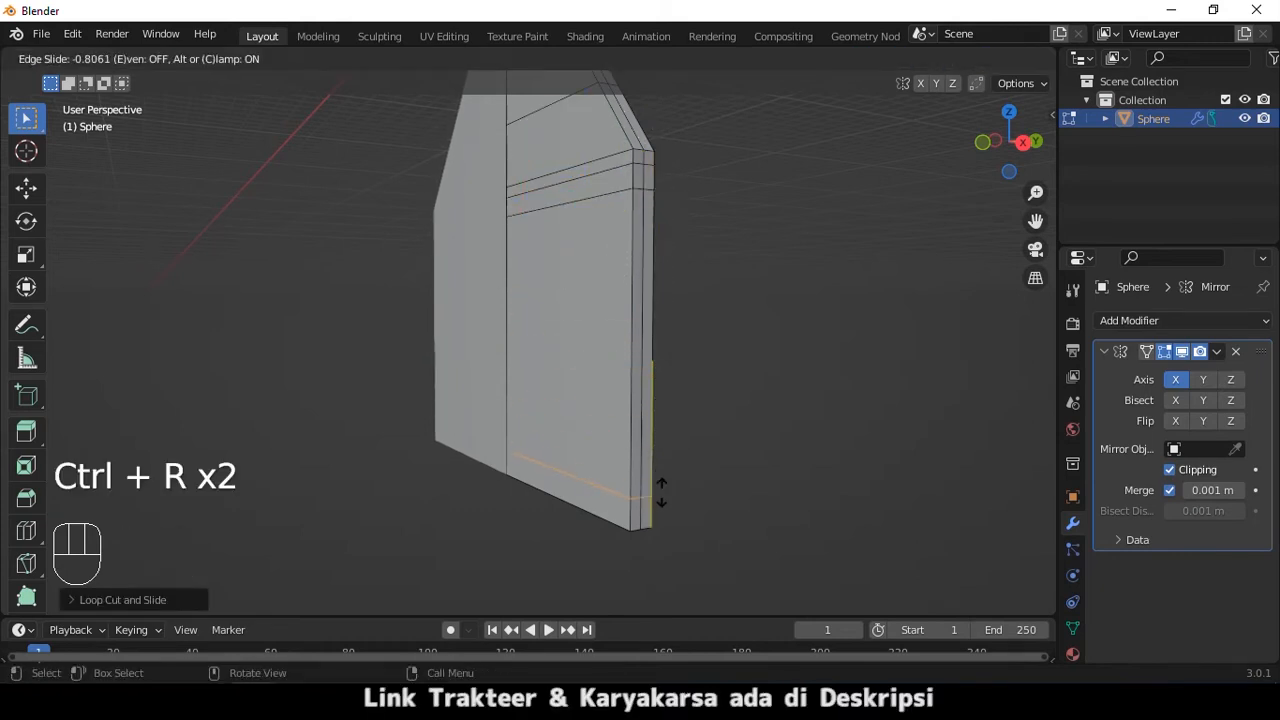
click(665, 495)
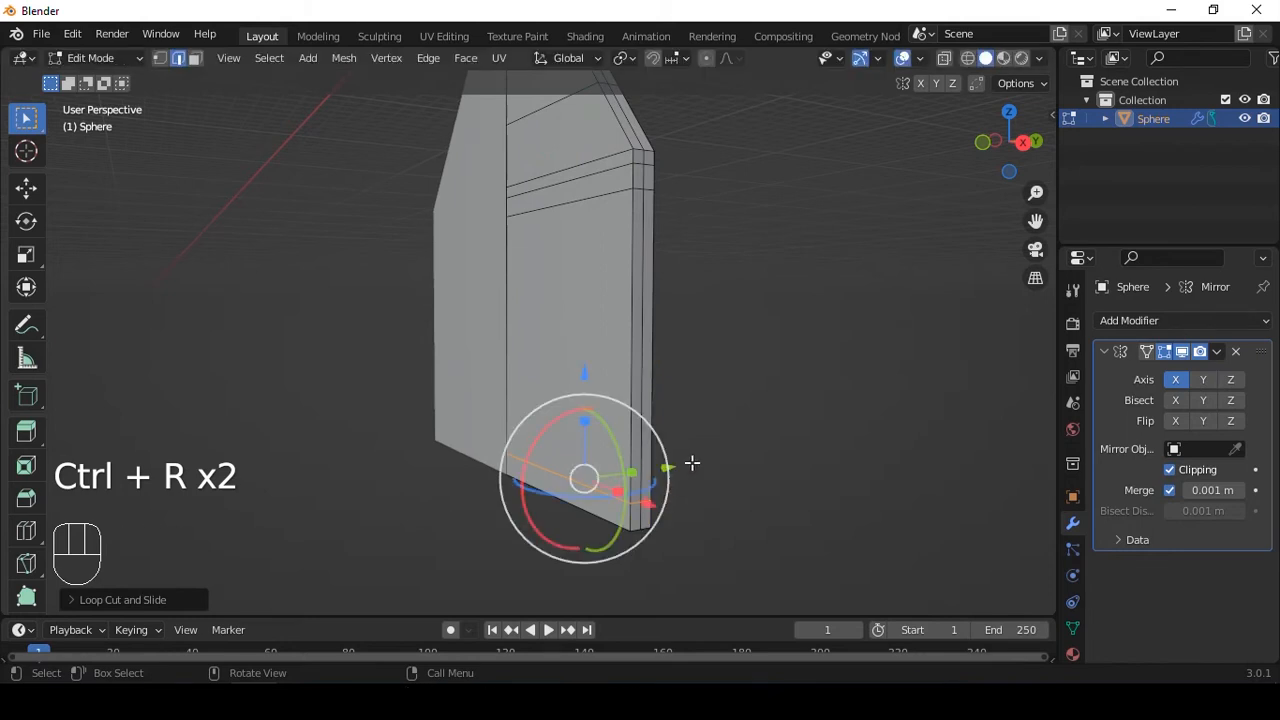
Select the front and back faces of the narrow shoulder and bottom bands, extrude them and scale them outward along Y
key(3)
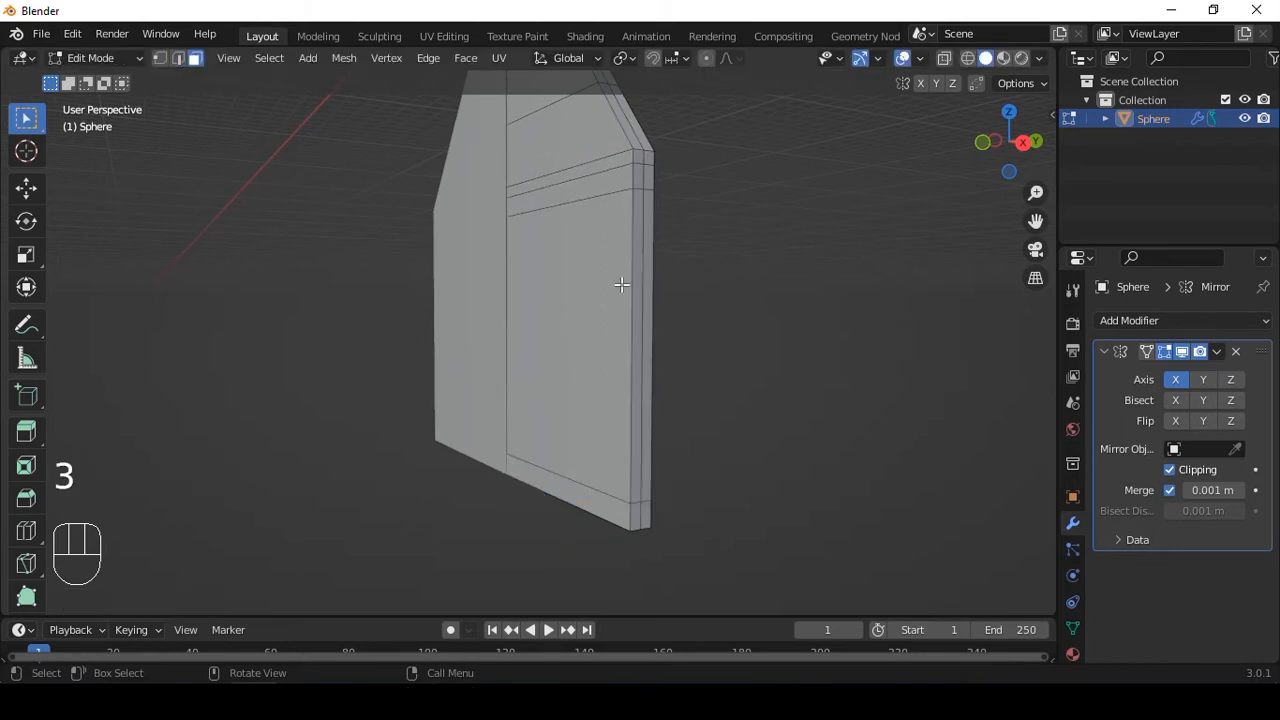
click(620, 183)
middle_drag(786, 200, 575, 212)
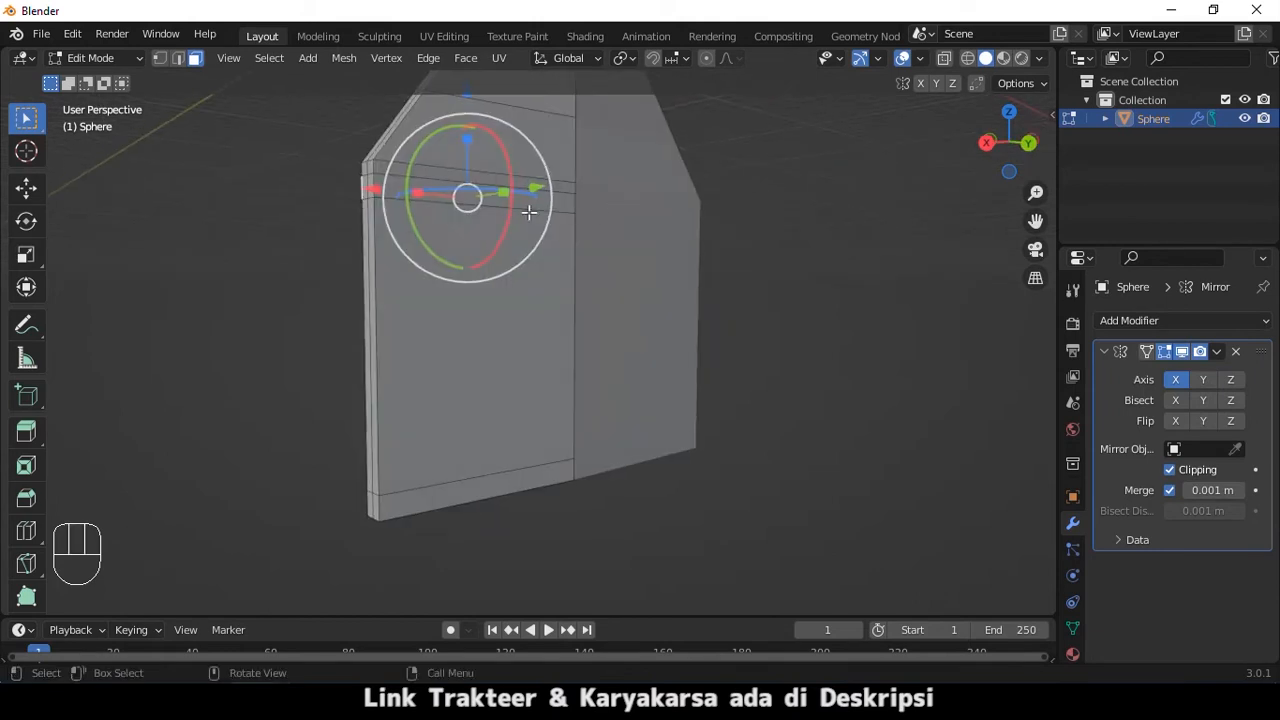
middle_drag(469, 199, 783, 472)
shift+click(537, 410)
shift+middle_drag(620, 426, 602, 474)
shift+click(594, 472)
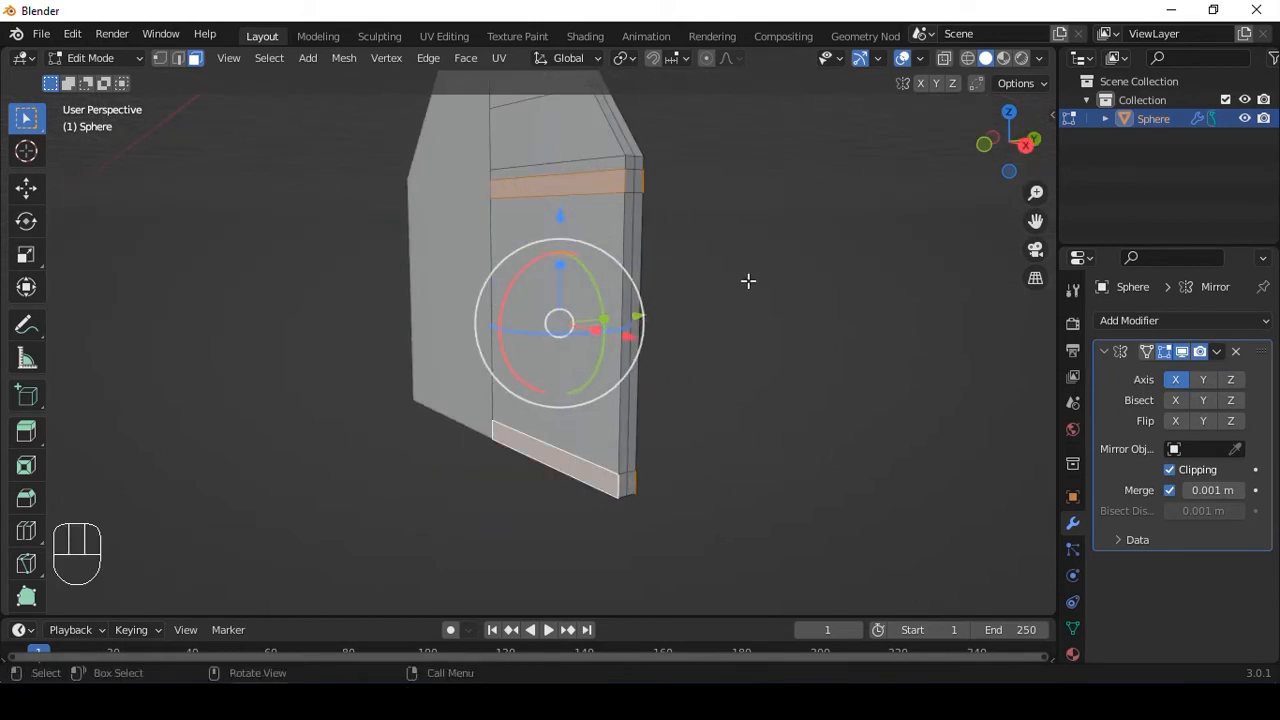
key(e)
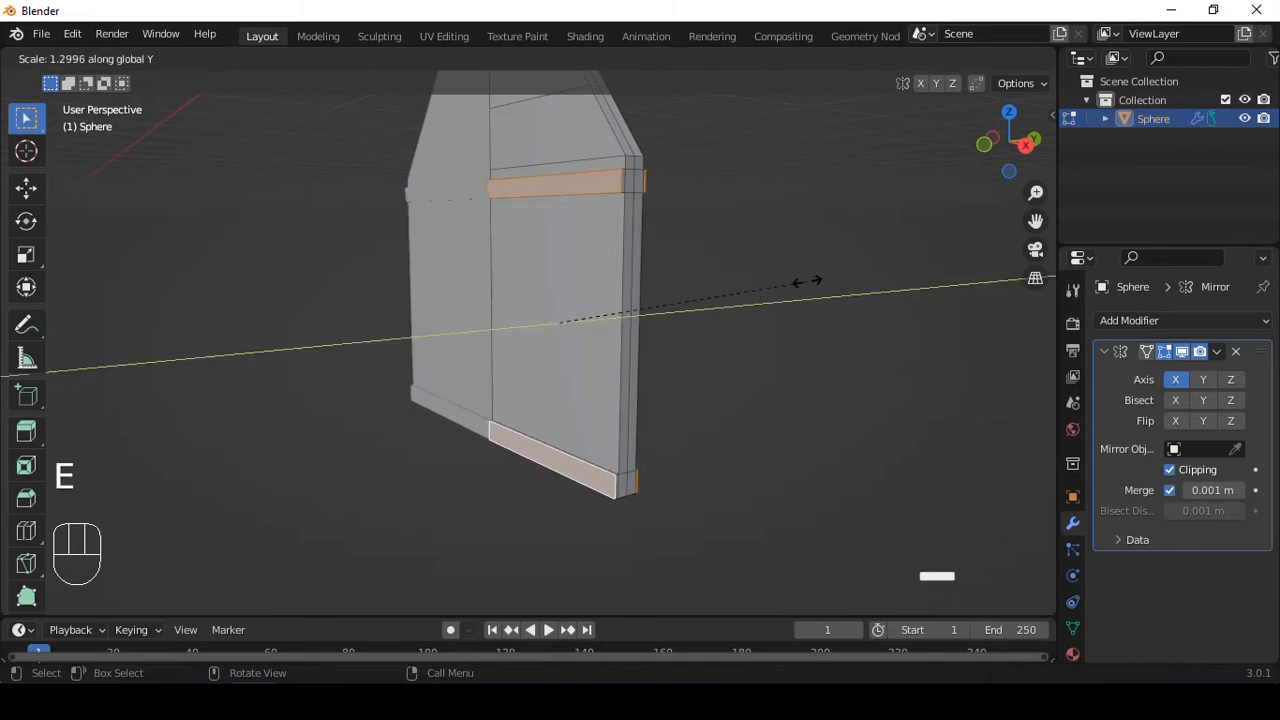
click(854, 287)
Select the outer side faces of the straight lower body, including the shoulder and bottom bands, and delete them
middle_drag(854, 287, 706, 354)
alt+shift+drag(675, 284, 663, 395)
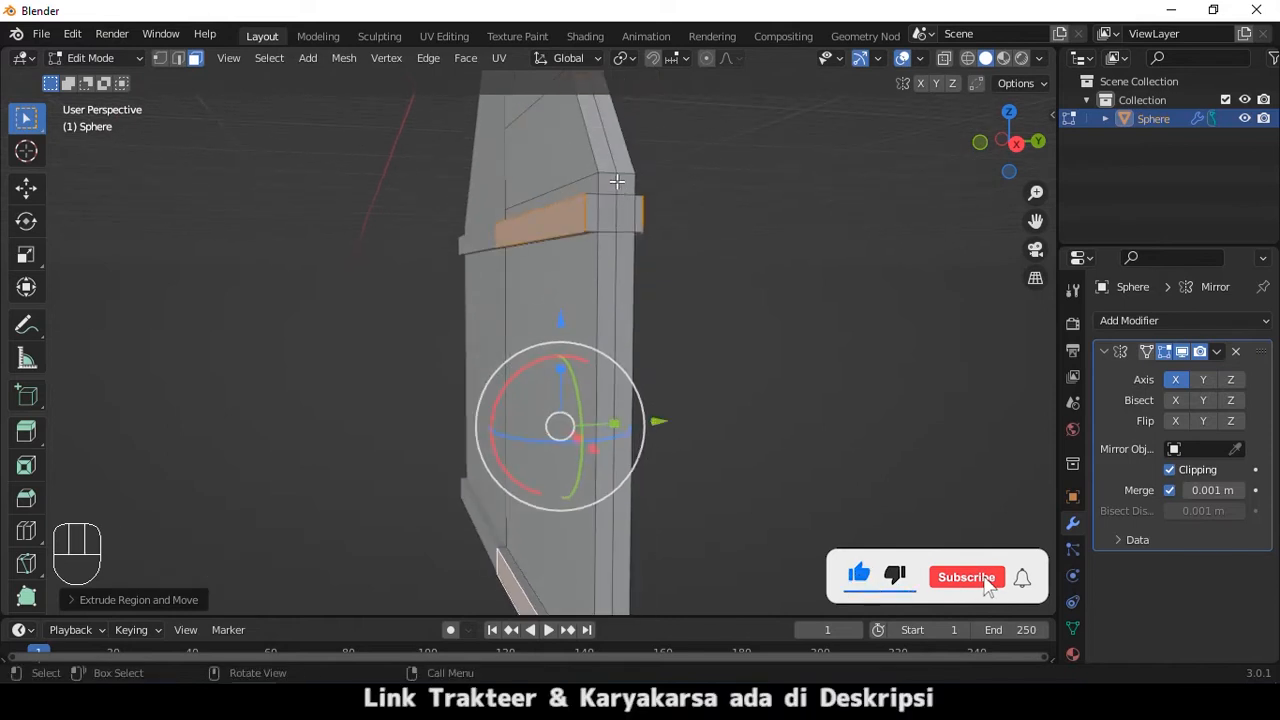
click(614, 185)
middle_drag(674, 363, 640, 263)
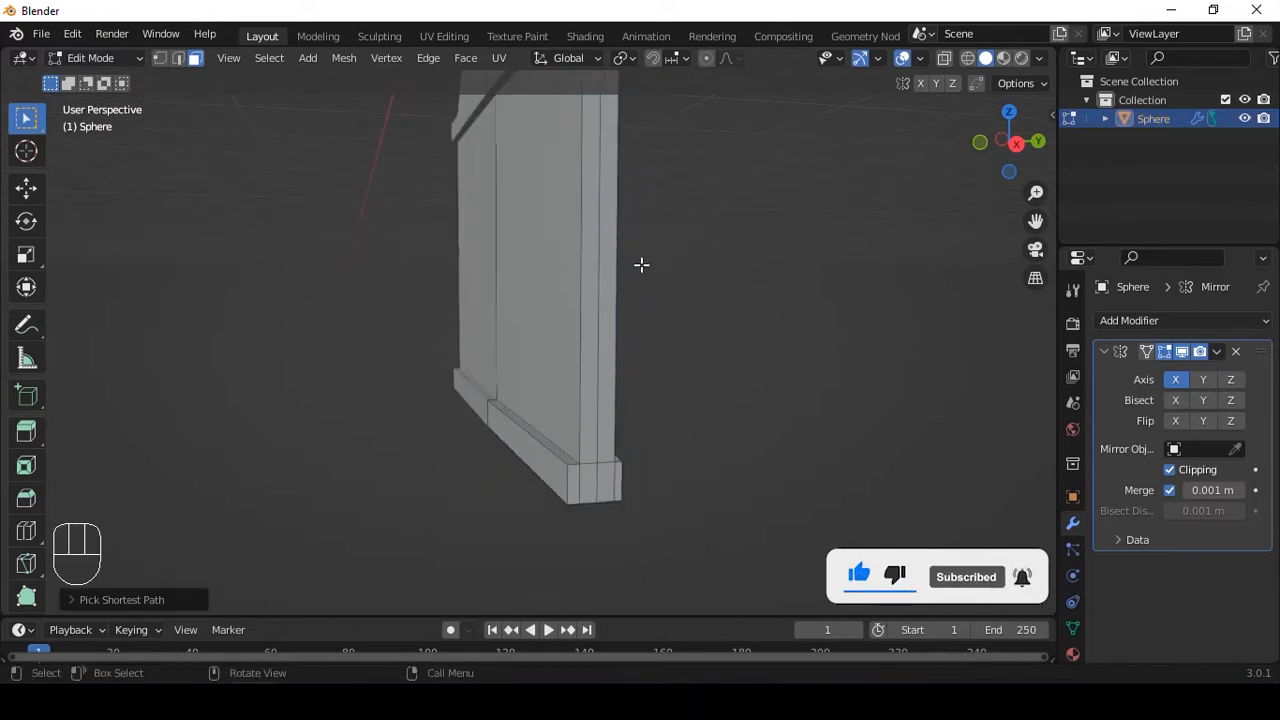
ctrl+click(584, 485)
ctrl+click(584, 485)
alt+shift+drag(577, 240, 580, 370)
ctrl+click(588, 149)
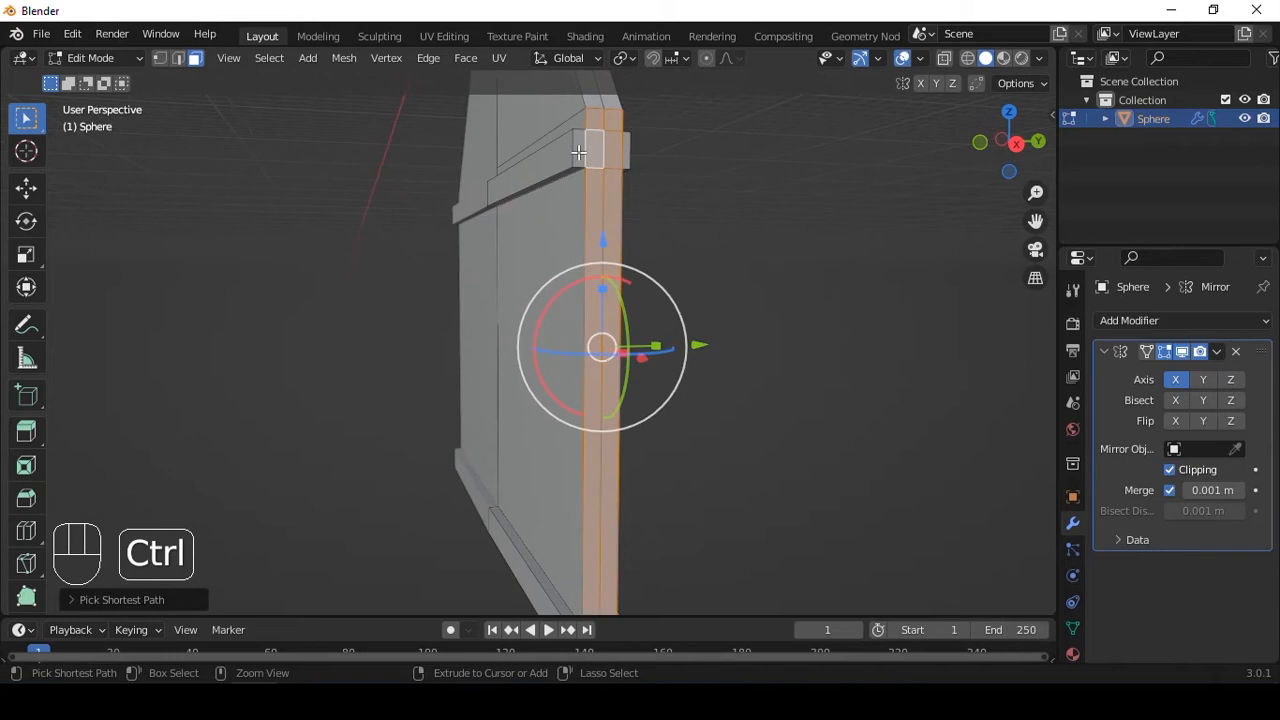
shift+click(578, 149)
shift+click(625, 155)
alt+shift+drag(655, 383, 653, 127)
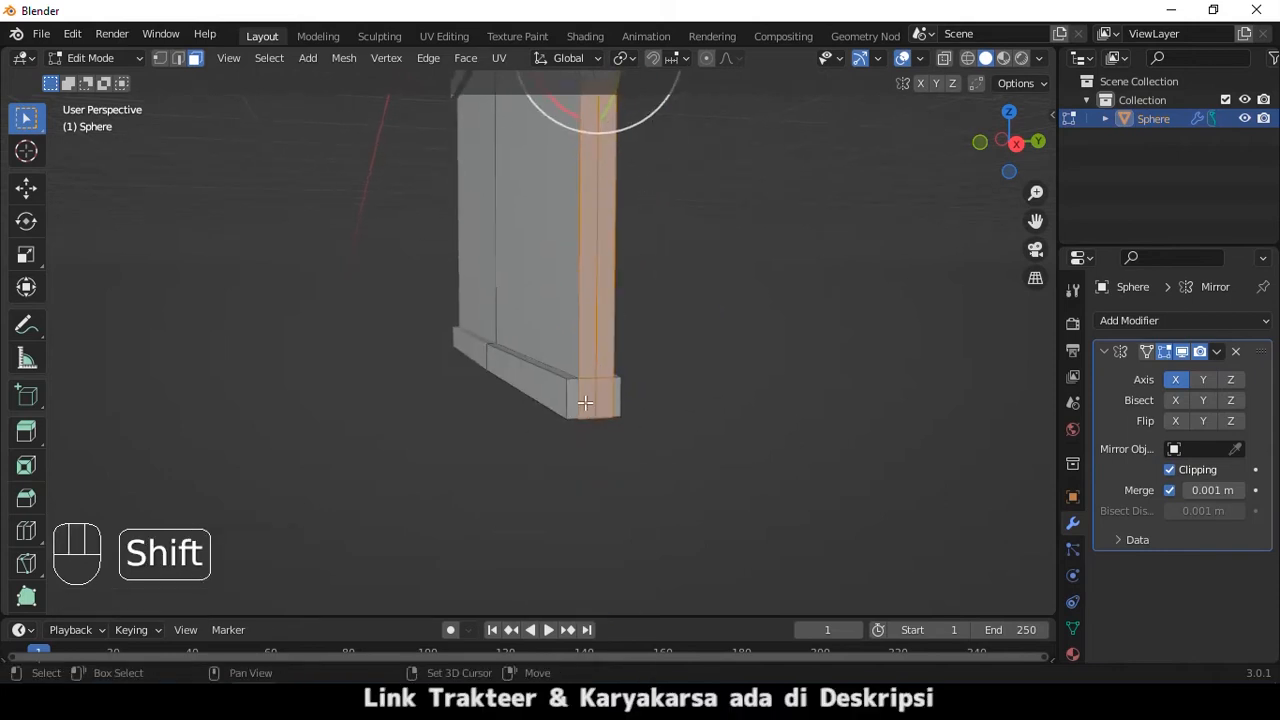
middle_drag(622, 393, 548, 106)
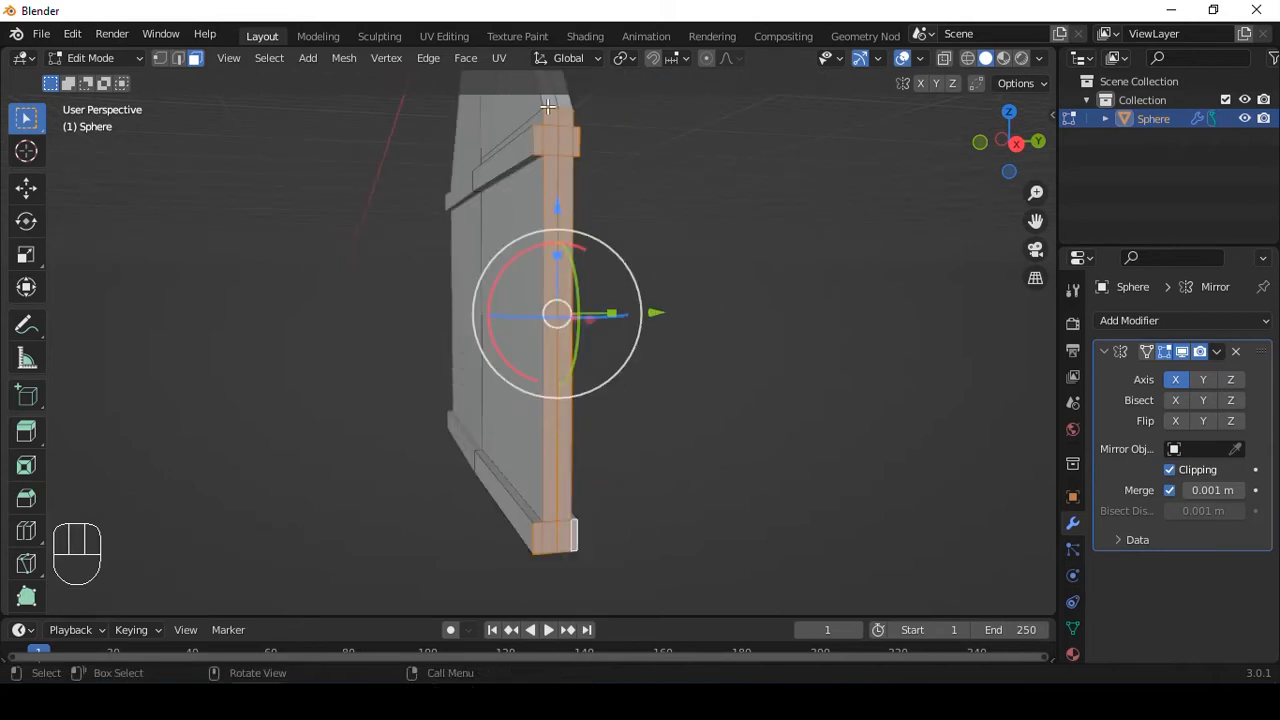
key(x)
click(647, 218)
middle_drag(606, 169, 686, 206)
Leave Edit Mode and add an Array modifier to the mirrored object
key(Tab)
alt+drag(710, 296, 660, 262)
click(1105, 352)
click(1150, 321)
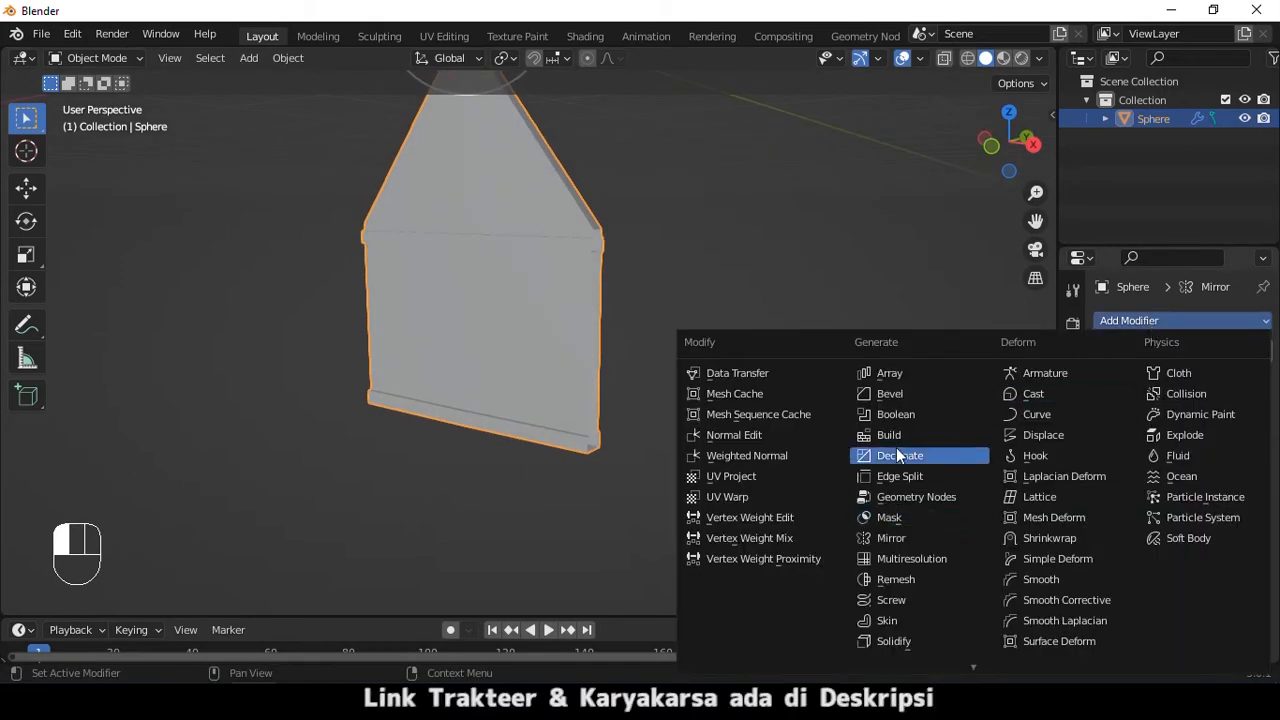
click(914, 378)
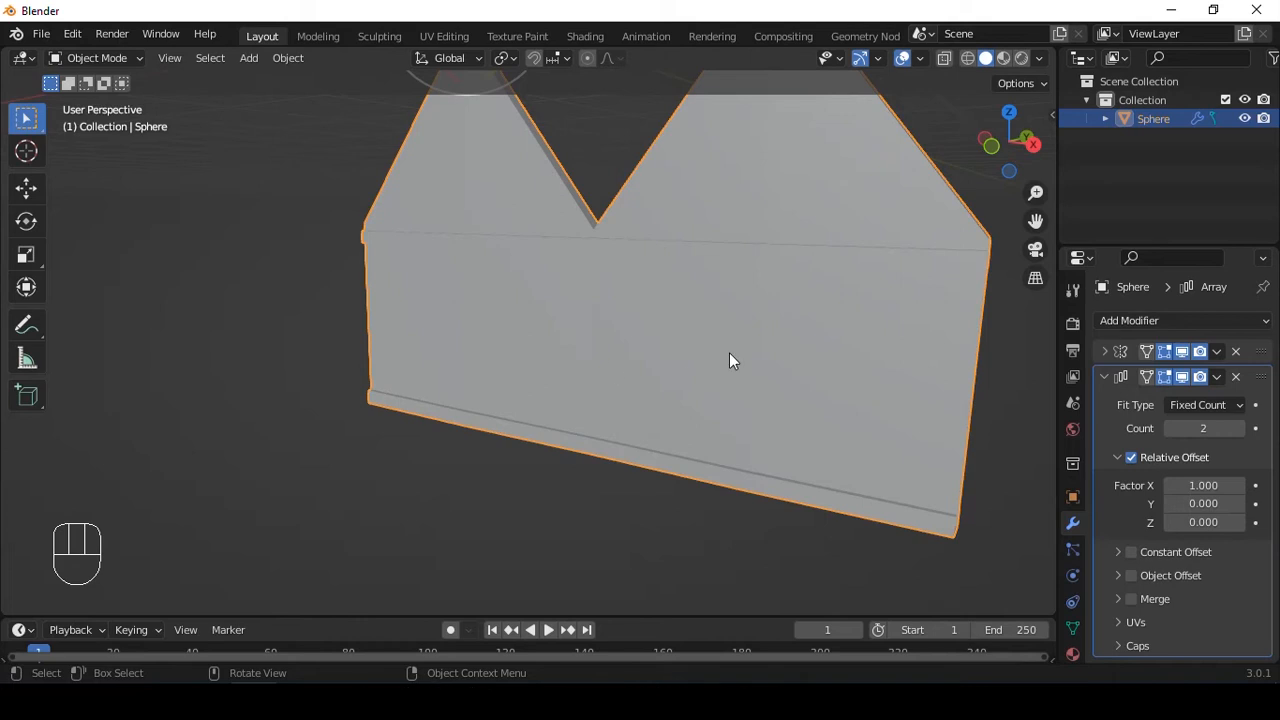
Enable Merge with First and Last Copies on the Array modifier and set its count to 13
click(1131, 599)
click(1118, 598)
scroll(1190, 630, down, 2)
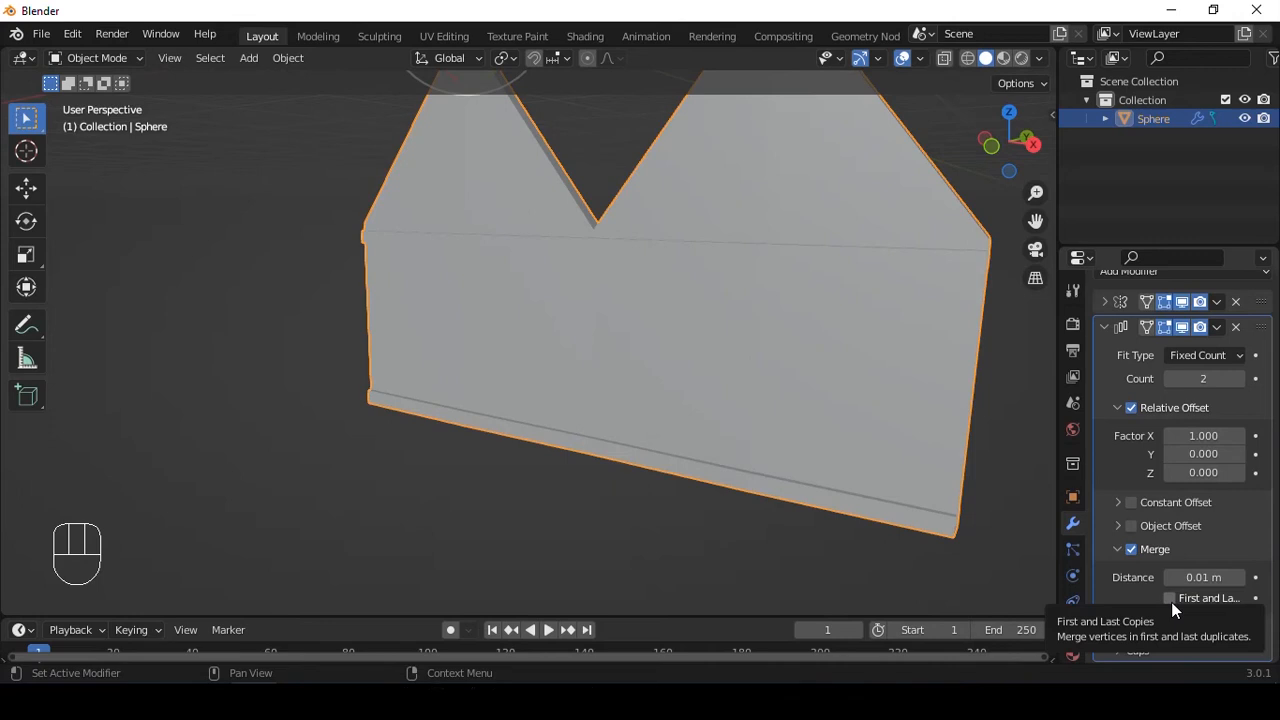
click(1170, 598)
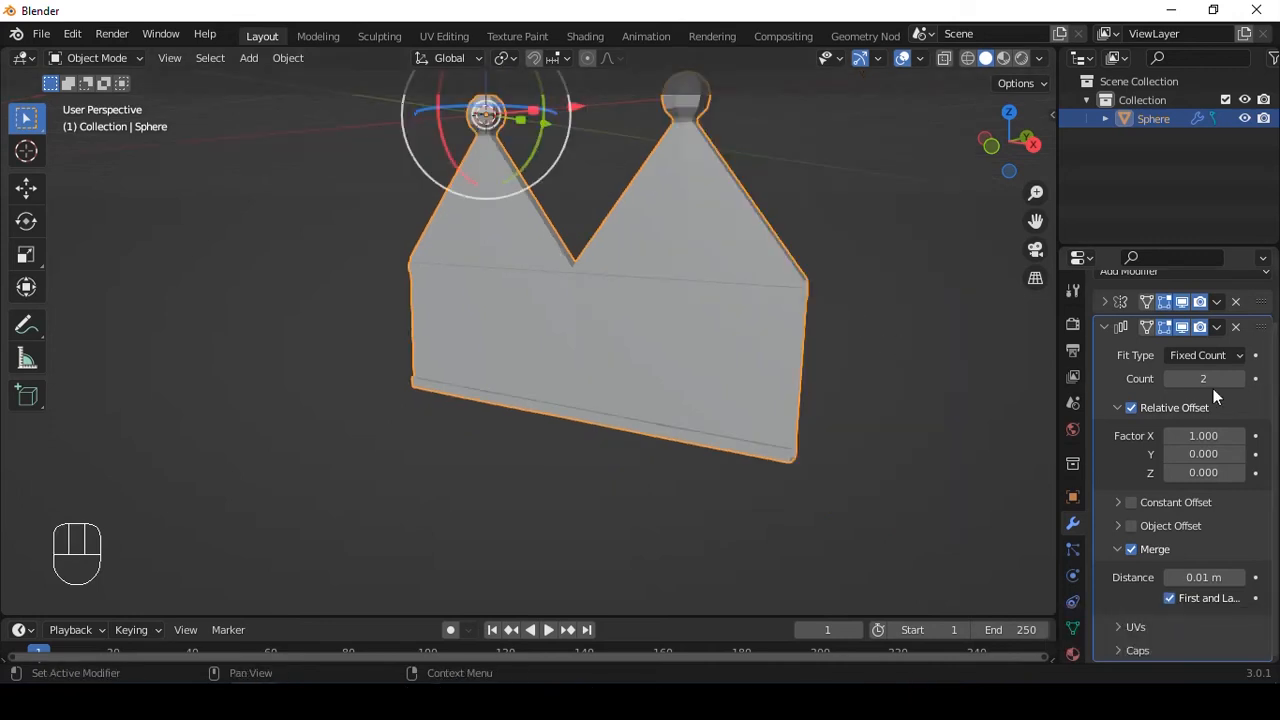
click(1204, 379)
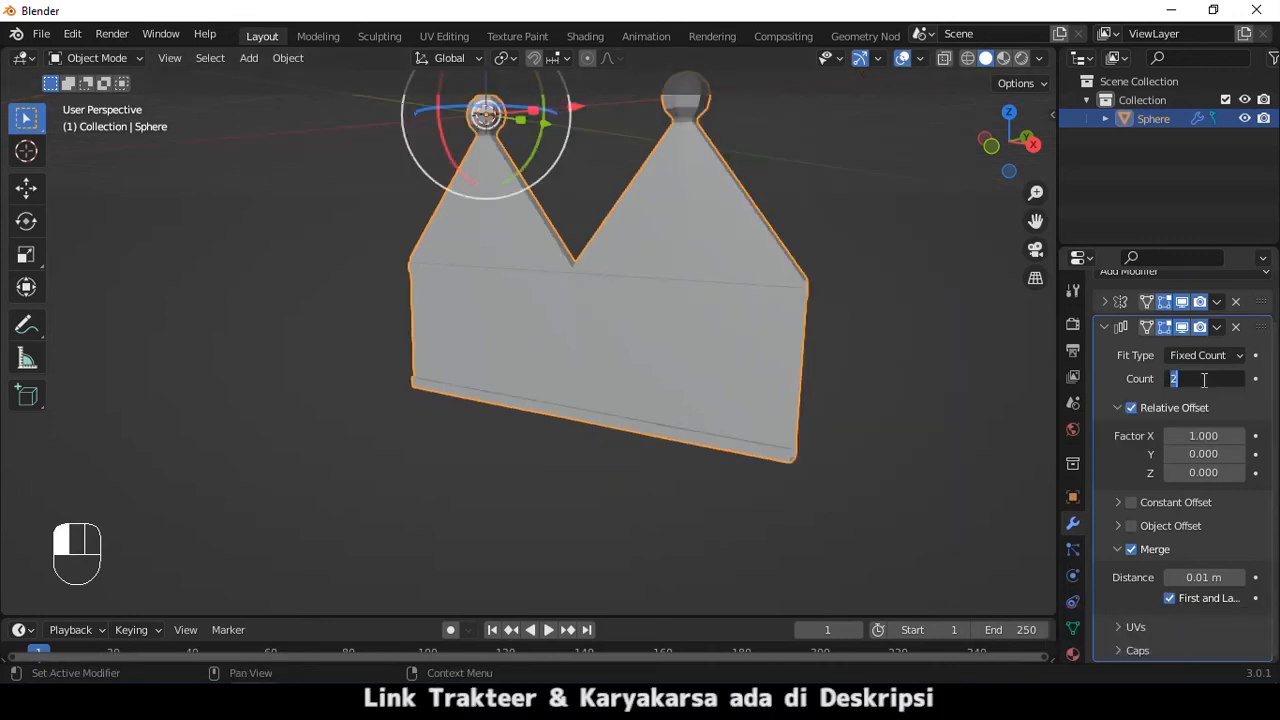
key(Return)
scroll(738, 388, down, 3)
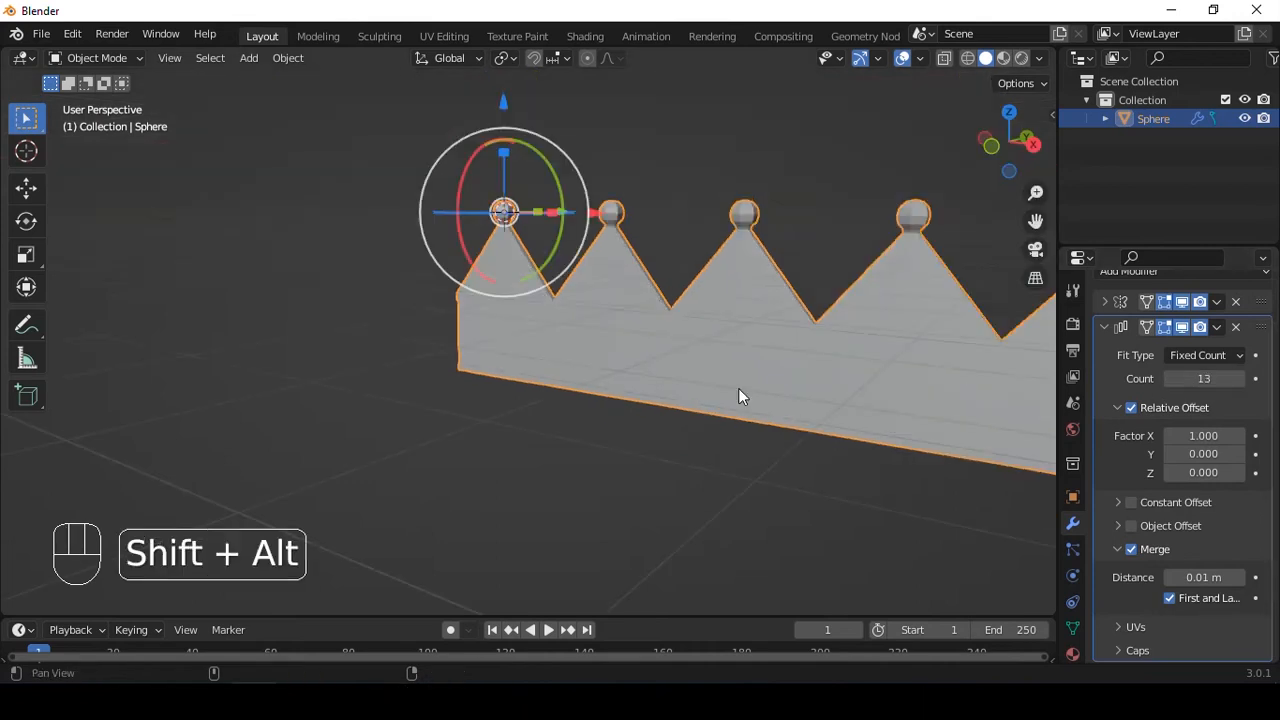
Add a Bezier circle at the origin in front view
alt+shift+middle_drag(738, 388, 577, 353)
key(grave)
click(592, 270)
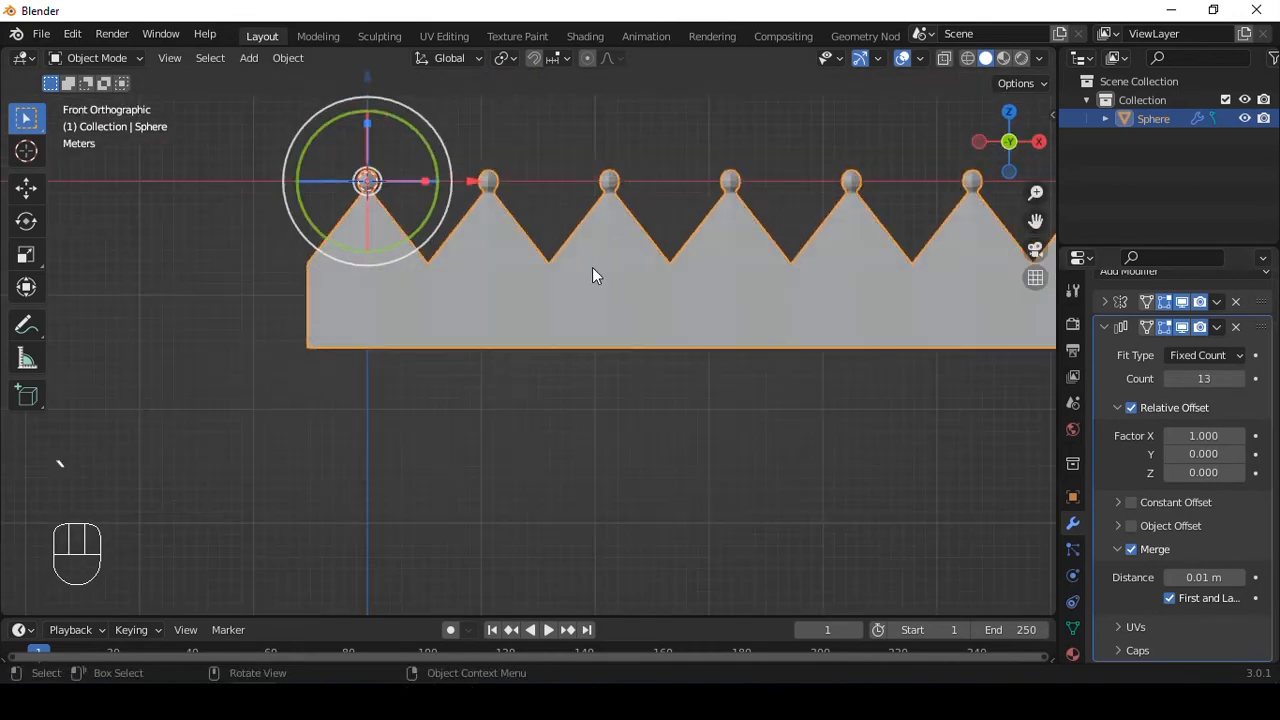
shift+middle_drag(457, 130, 586, 243)
scroll(525, 208, up, 4)
key(shift+a)
mouse_move(581, 236)
mouse_move(514, 259)
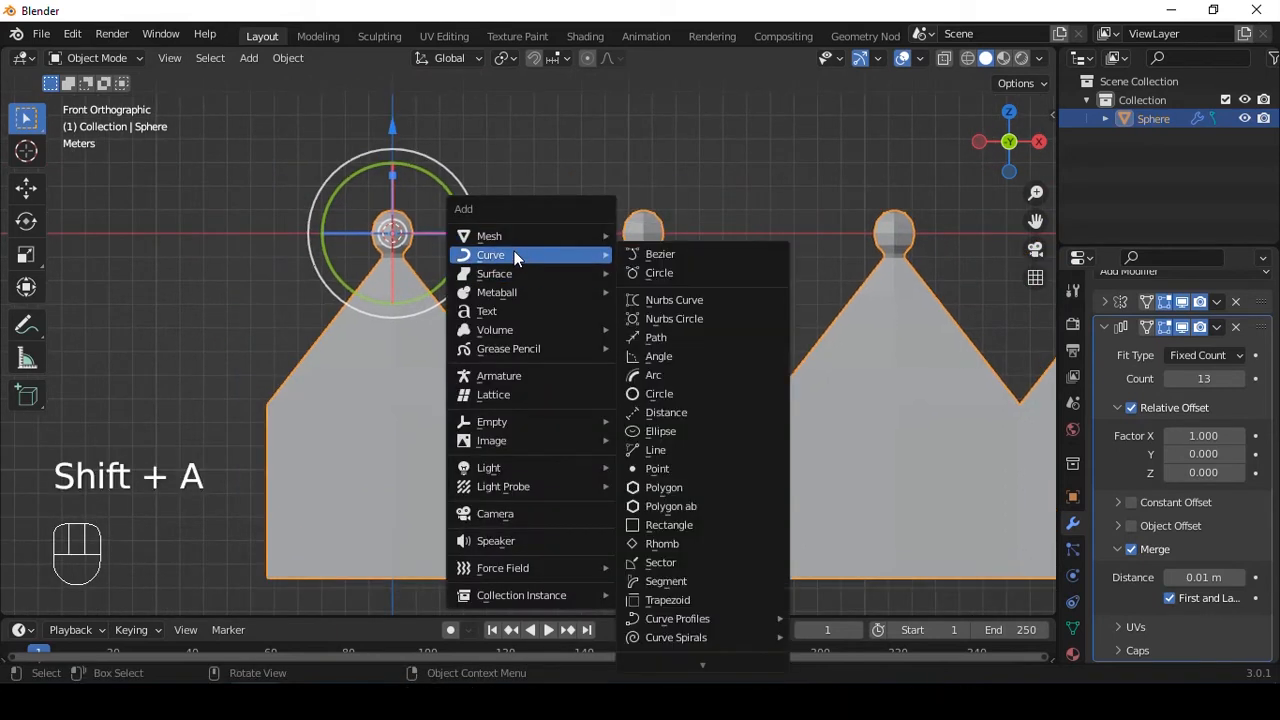
click(646, 273)
scroll(419, 213, up, 2)
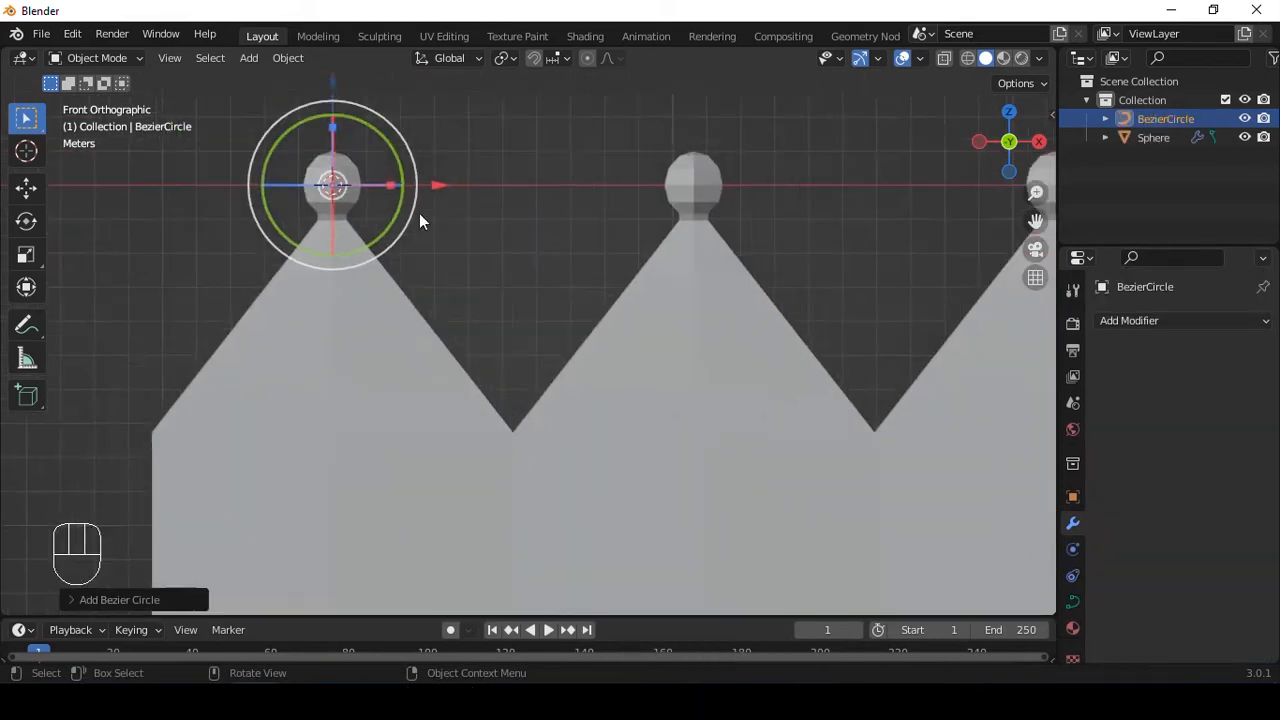
scroll(450, 242, down, 3)
Add a Curve modifier to the arrayed Sphere object and use BezierCircle as its curve object
click(623, 328)
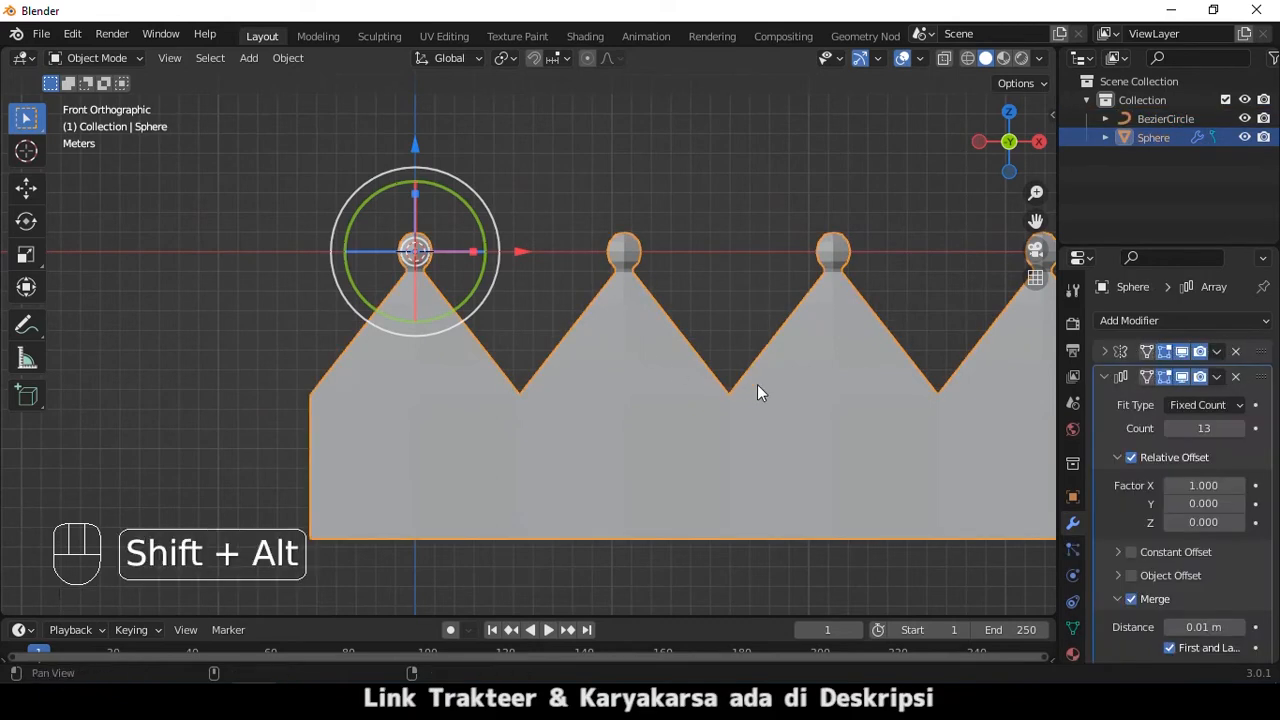
shift+middle_drag(757, 384, 693, 356)
click(1142, 318)
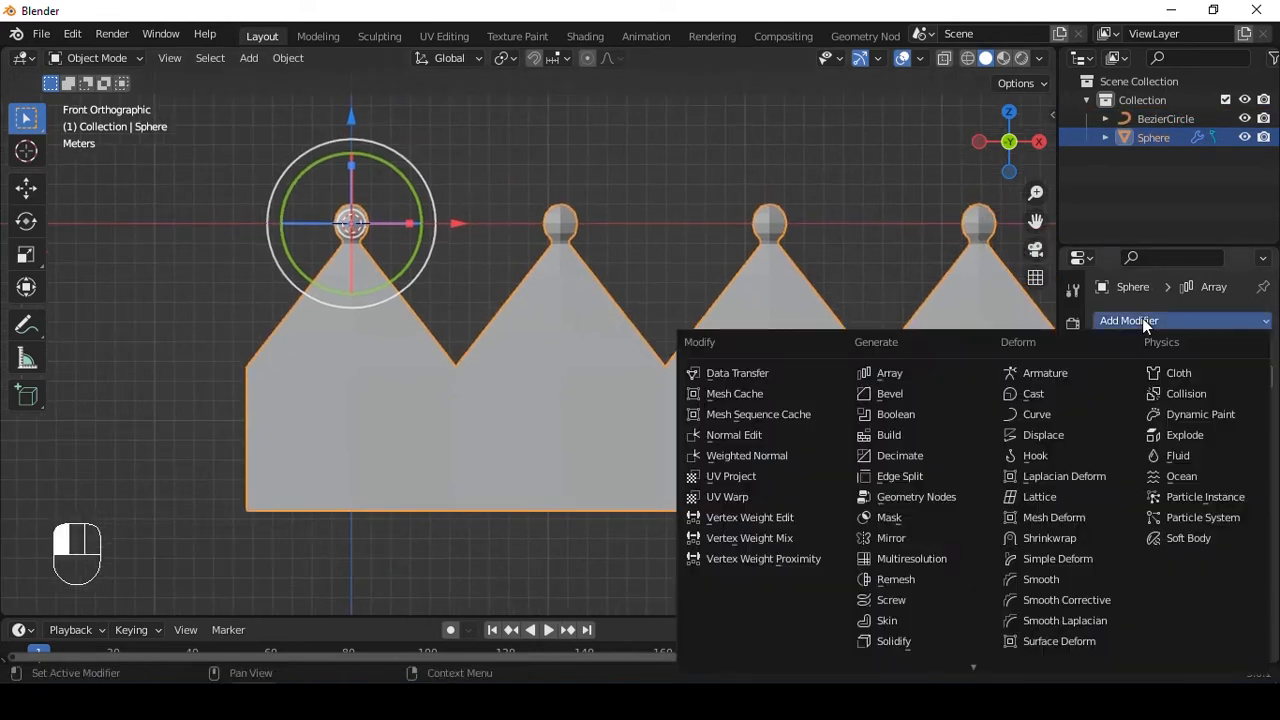
click(1058, 398)
click(1205, 430)
click(1146, 459)
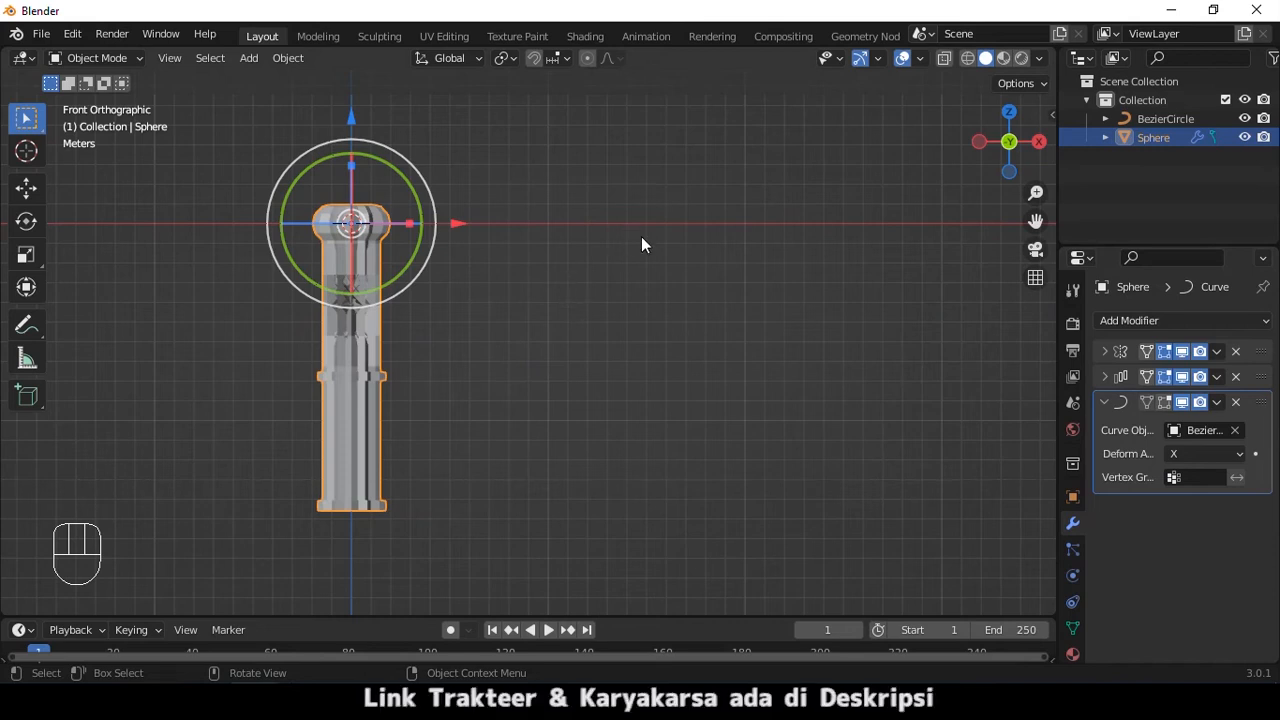
Isolate the curved mesh in local view and scale it down uniformly until its spikes form a single crown ring
key(s)
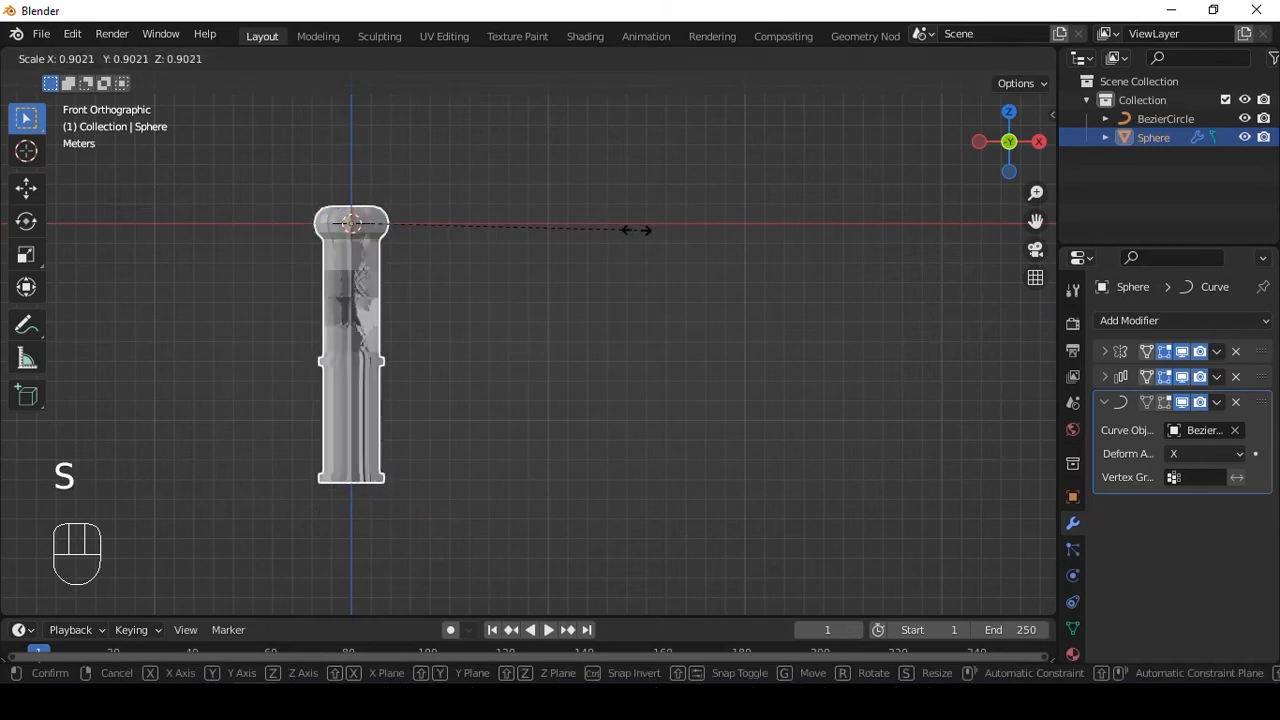
click(396, 221)
alt+shift+drag(332, 245, 410, 284)
scroll(452, 245, up, 2)
key(slash)
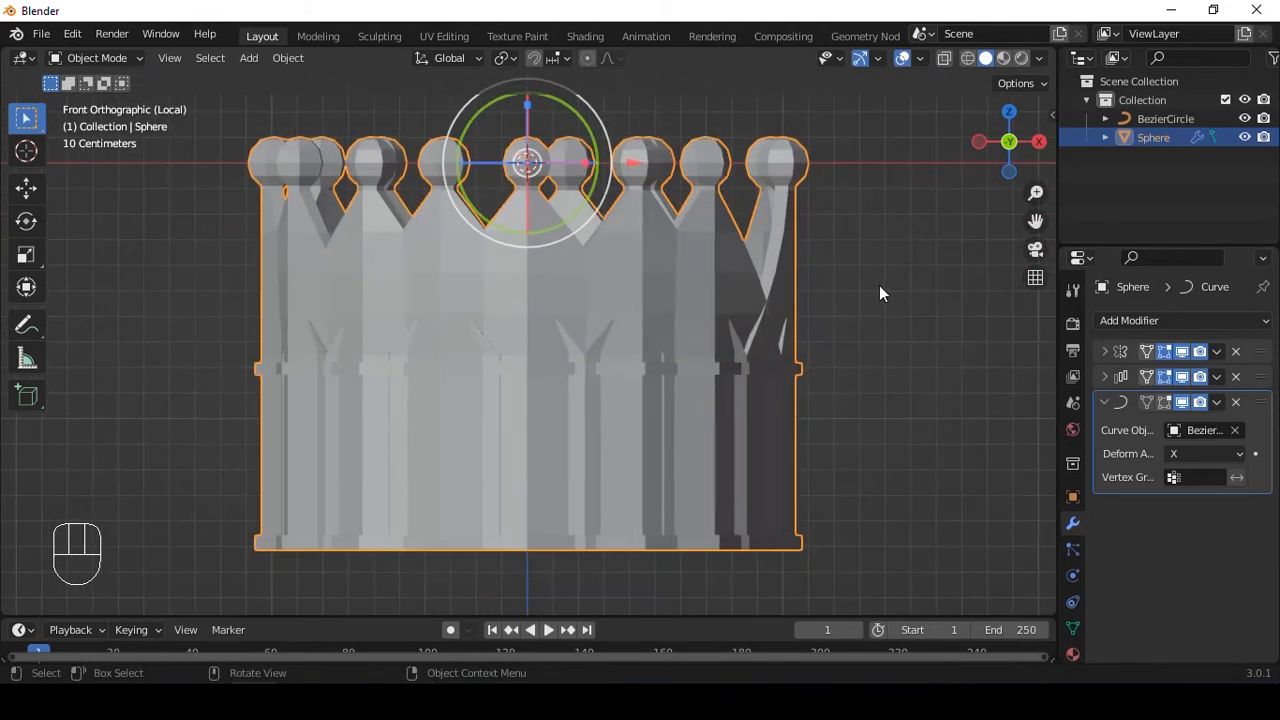
key(s)
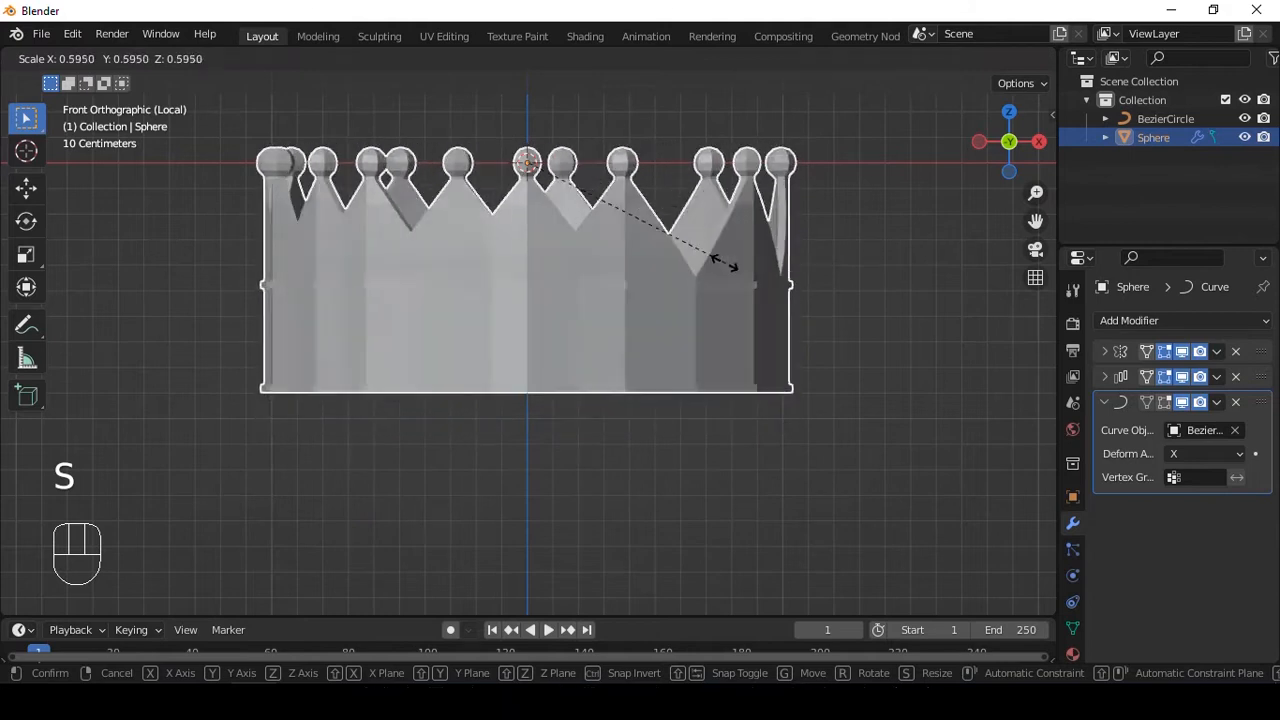
click(656, 263)
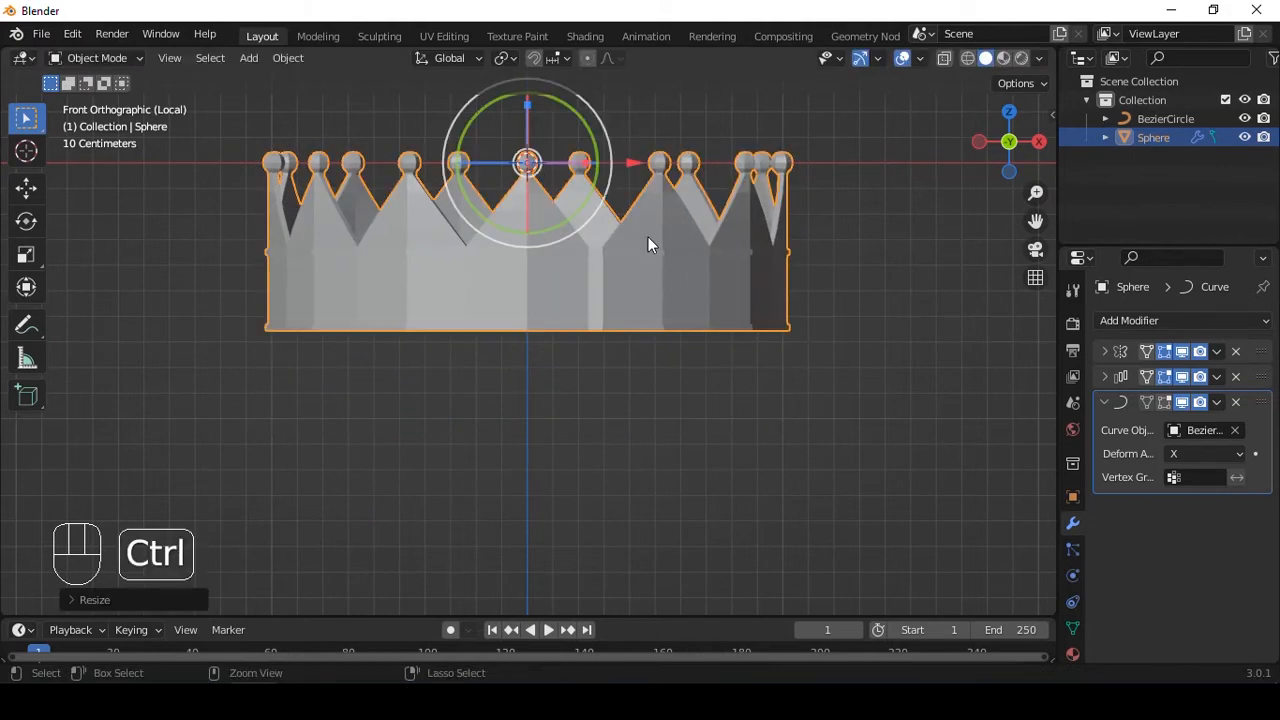
Add a level 3 Subdivision Surface modifier to the crown and shade it smooth
key(ctrl+3)
scroll(648, 240, up, 3)
shift+middle_drag(650, 240, 639, 307)
right_click(634, 228)
click(634, 229)
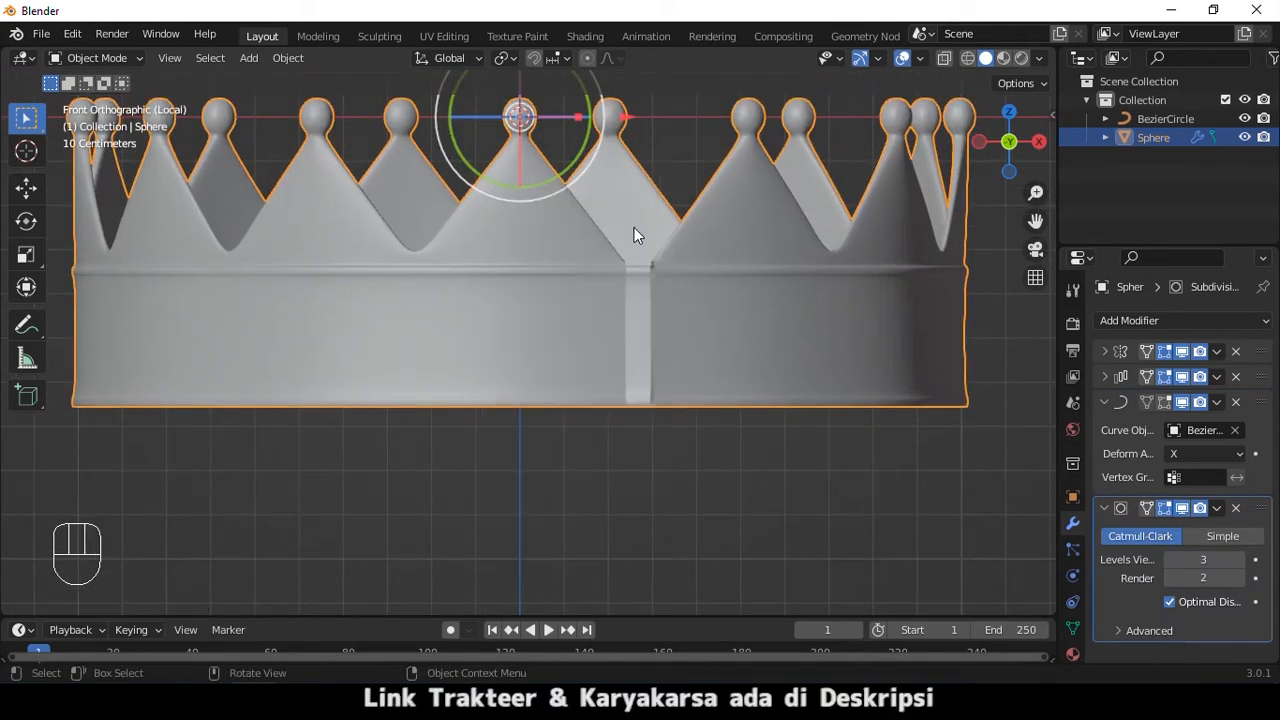
Enable Auto Smooth at 30° in the crown mesh's normals and remove that option from Quick Favorites
key(q)
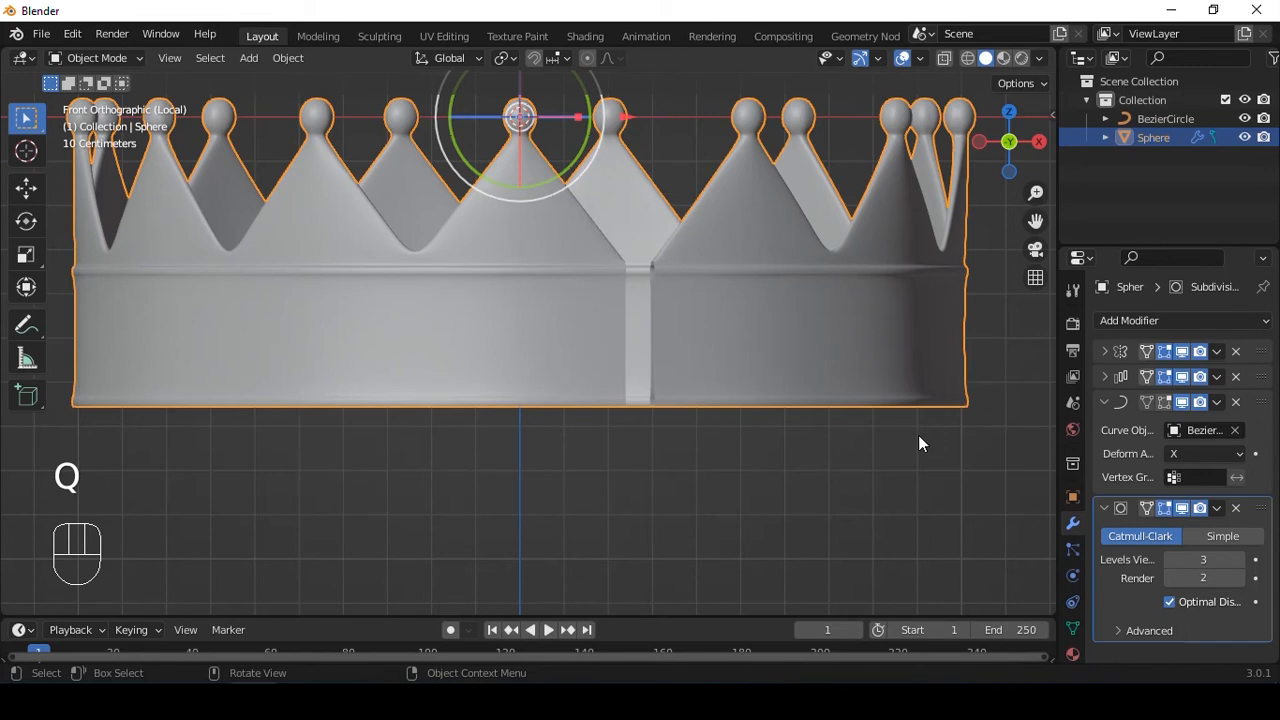
click(1076, 628)
scroll(1131, 615, down, 3)
click(1130, 571)
scroll(1132, 572, down, 2)
click(1167, 542)
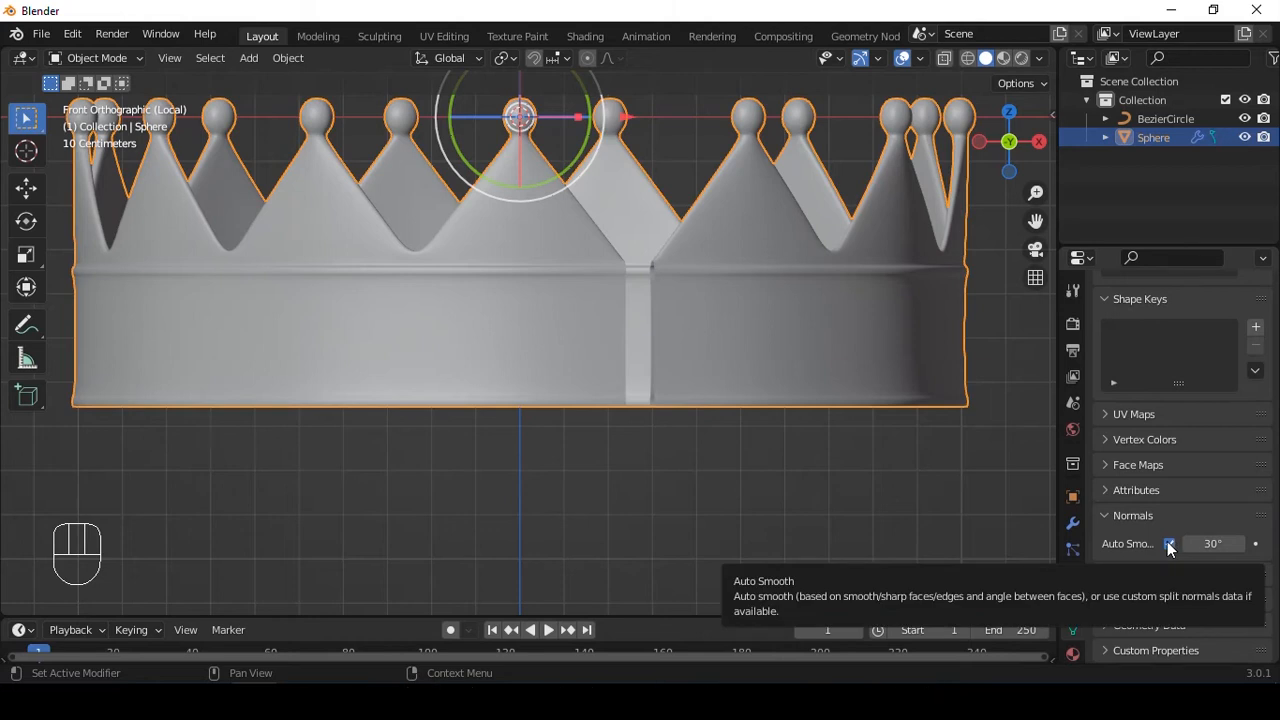
right_click(1167, 541)
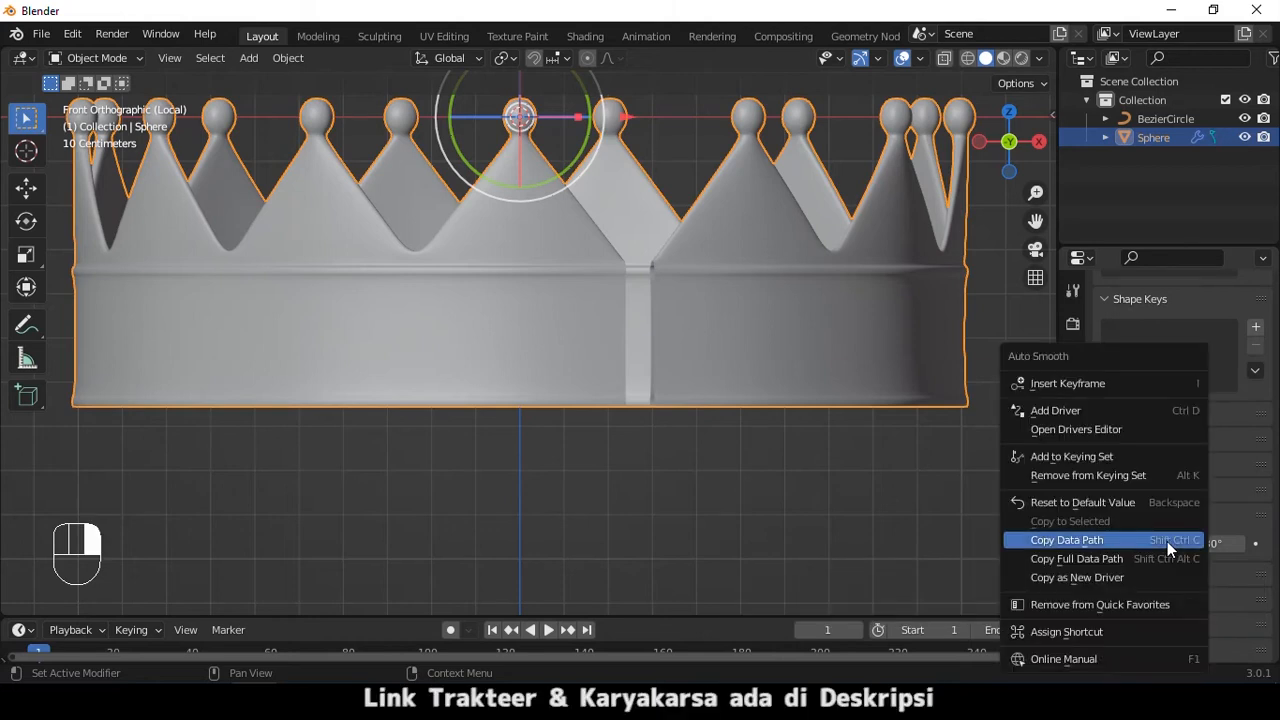
click(1118, 605)
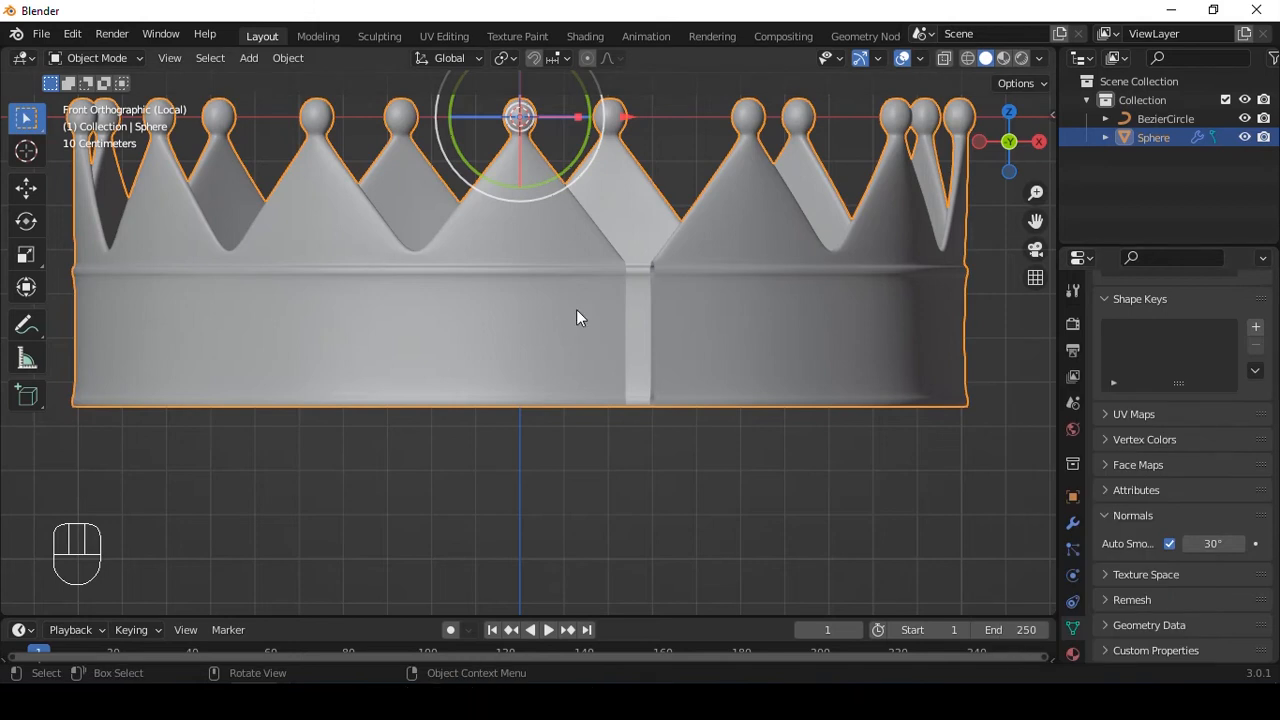
key(q)
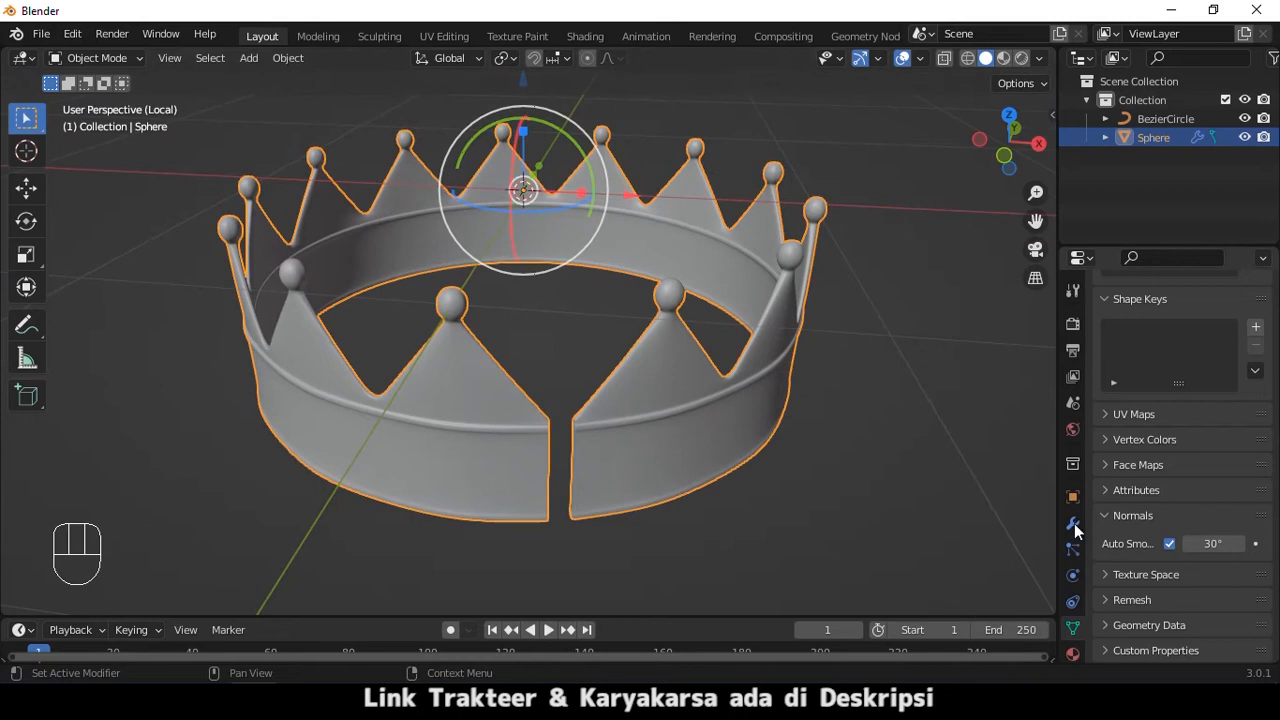
Apply the Mirror, Array and Curve modifiers, and turn on On Cage display for the Subdivision modifier
click(1076, 523)
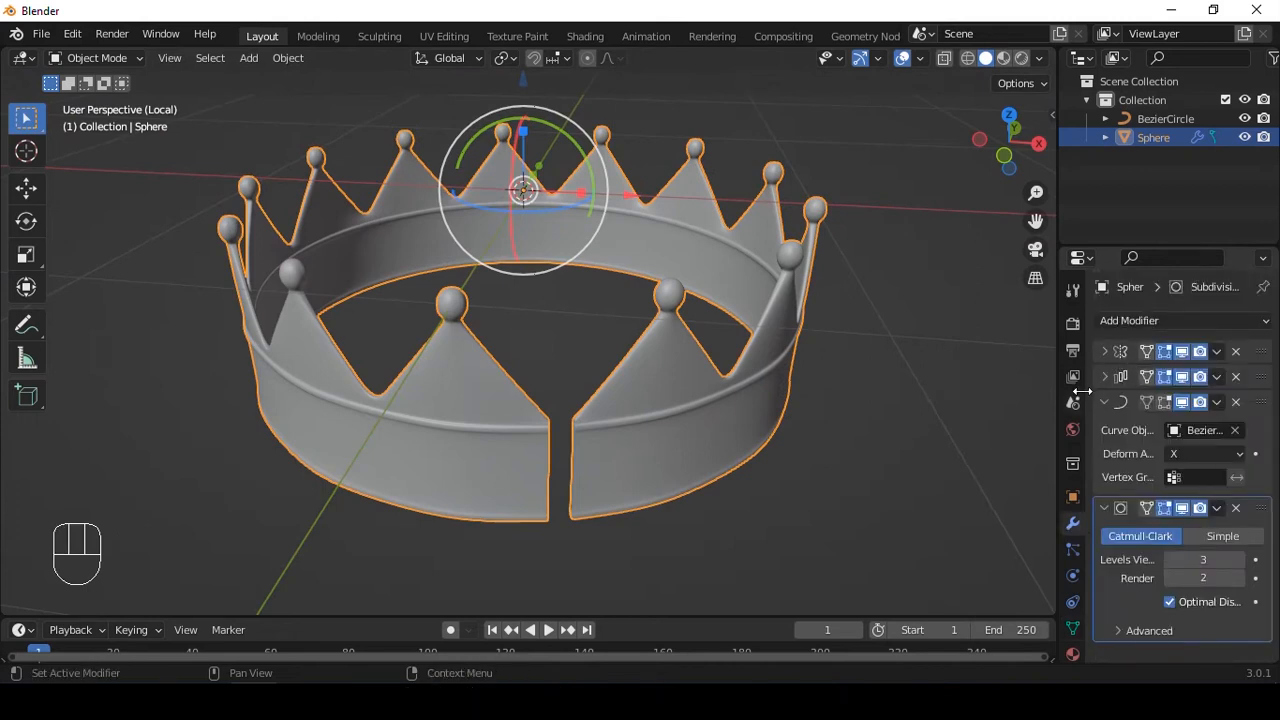
key(ctrl+a)
key(ctrl+a)
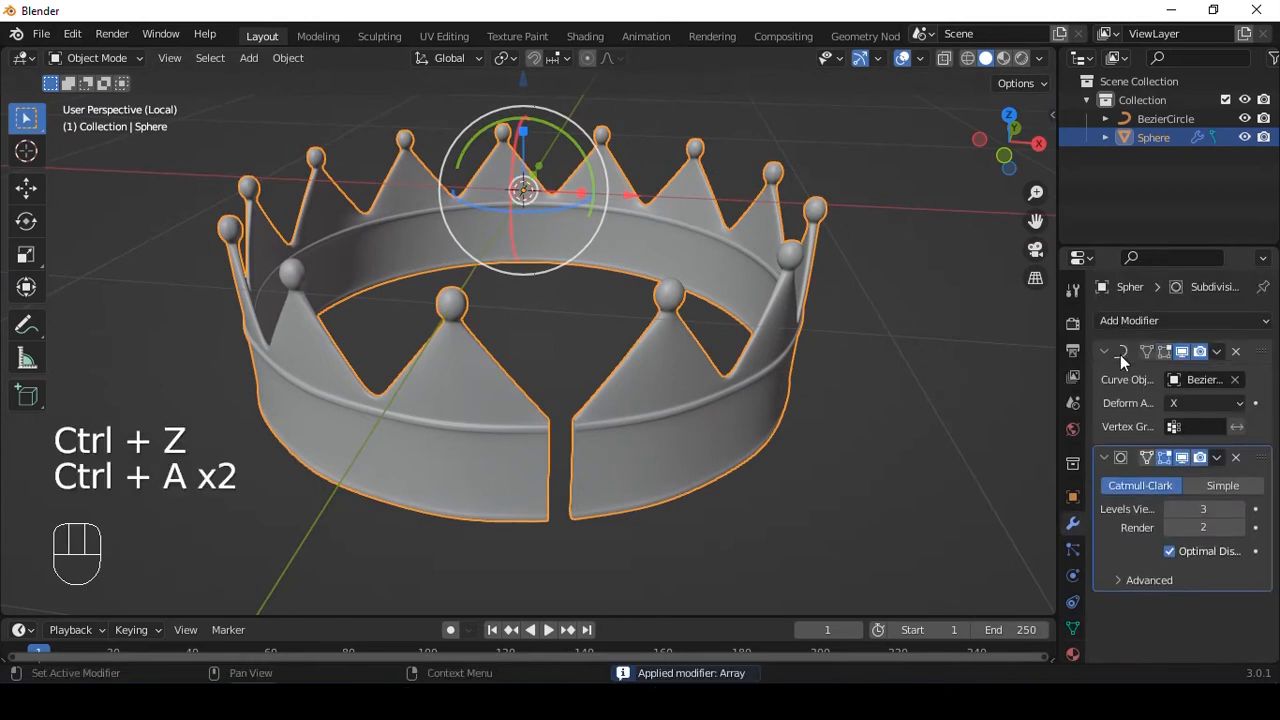
key(ctrl+a)
click(1104, 355)
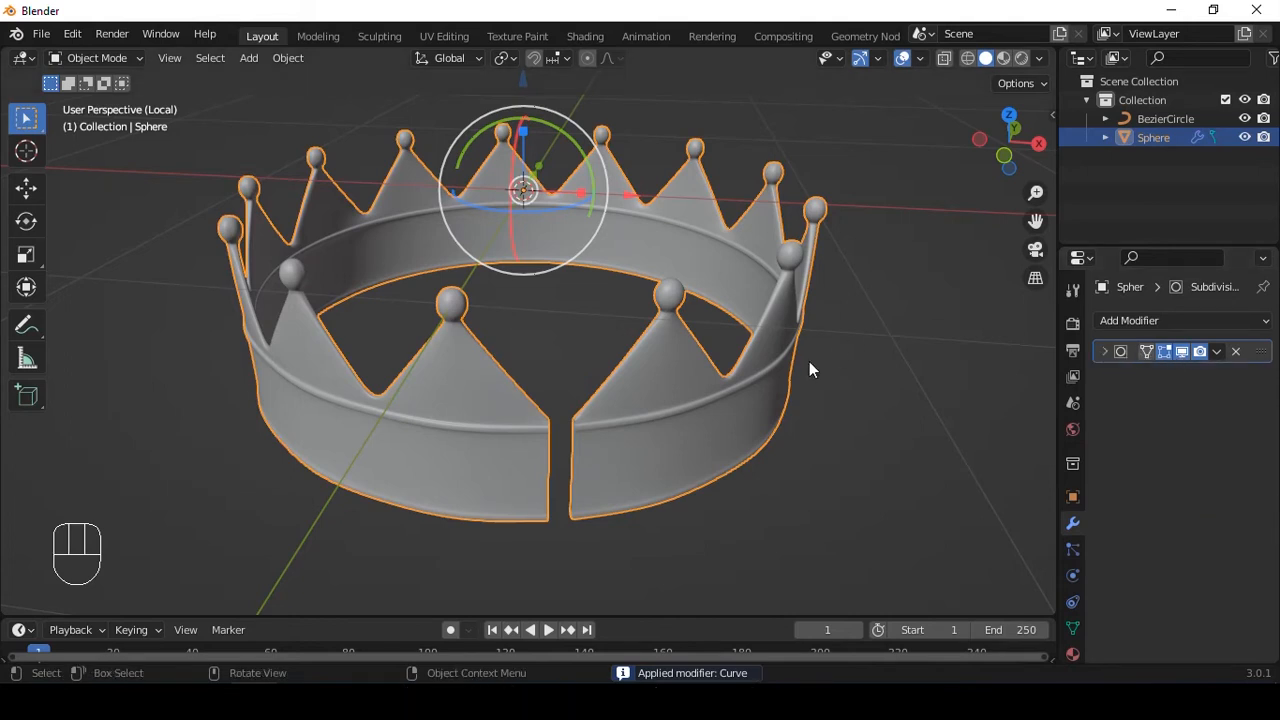
click(1148, 352)
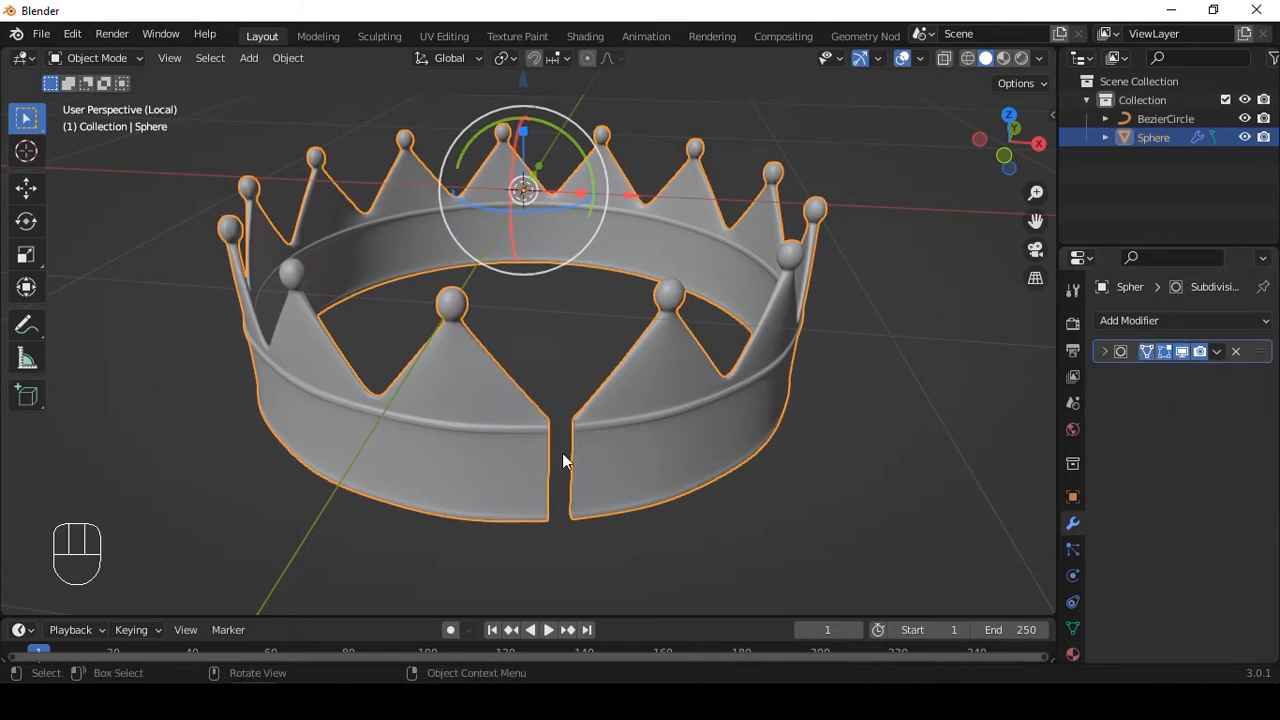
From the top view at the ring's gap, edit the crown mesh in vertex select mode with X-ray on
scroll(562, 453, up, 3)
key(grave)
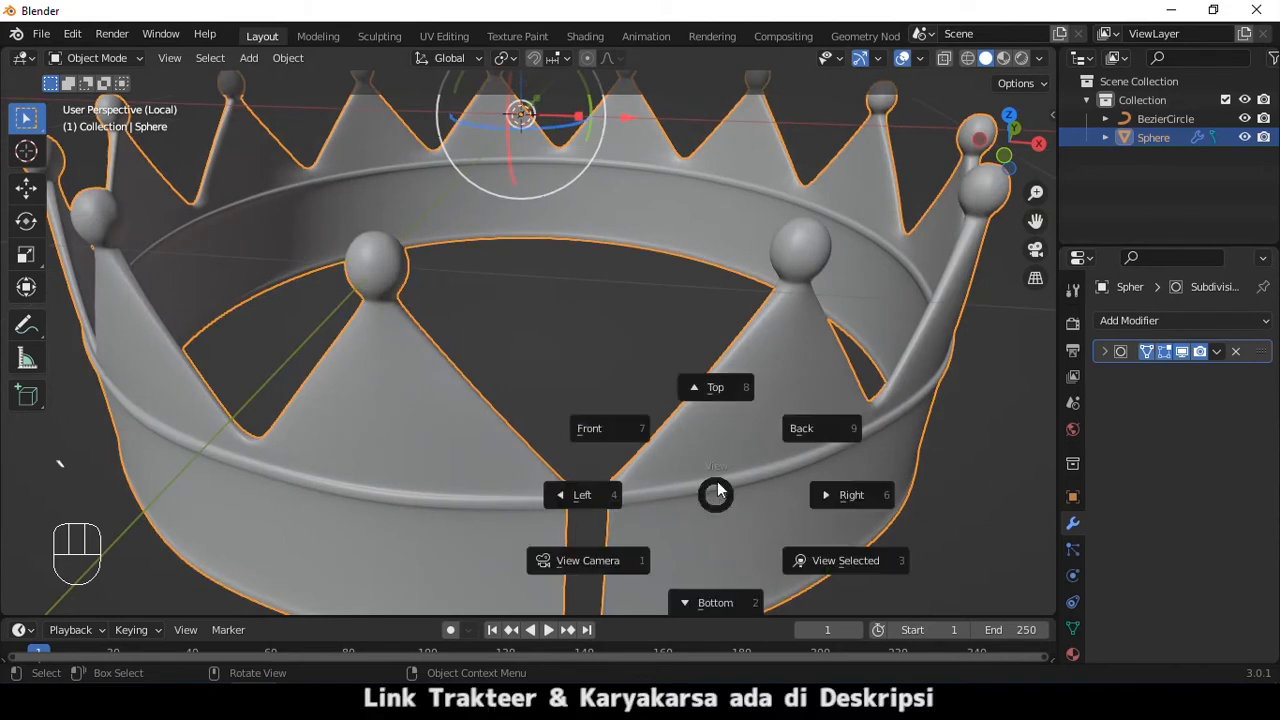
click(717, 443)
shift+middle_drag(688, 478, 686, 267)
scroll(654, 516, up, 4)
shift+middle_drag(757, 542, 670, 299)
scroll(673, 300, up, 2)
key(Tab)
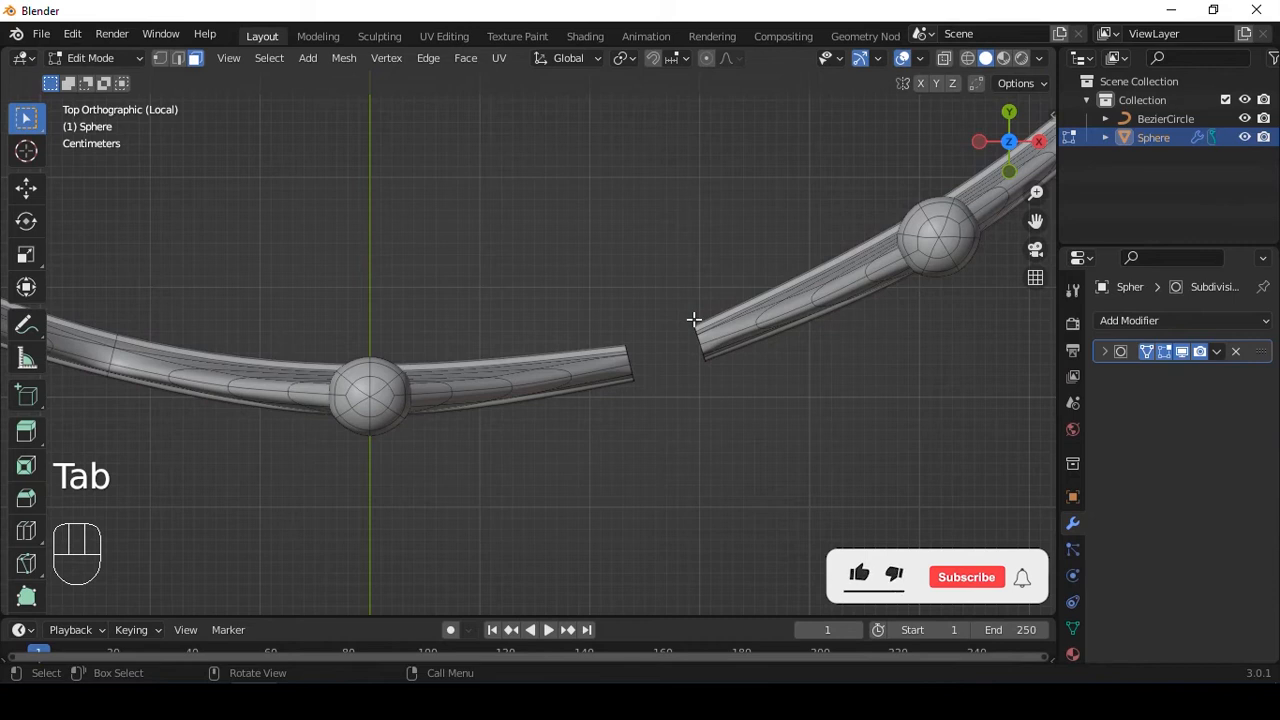
scroll(694, 319, up, 3)
key(1)
shift+middle_drag(747, 385, 646, 349)
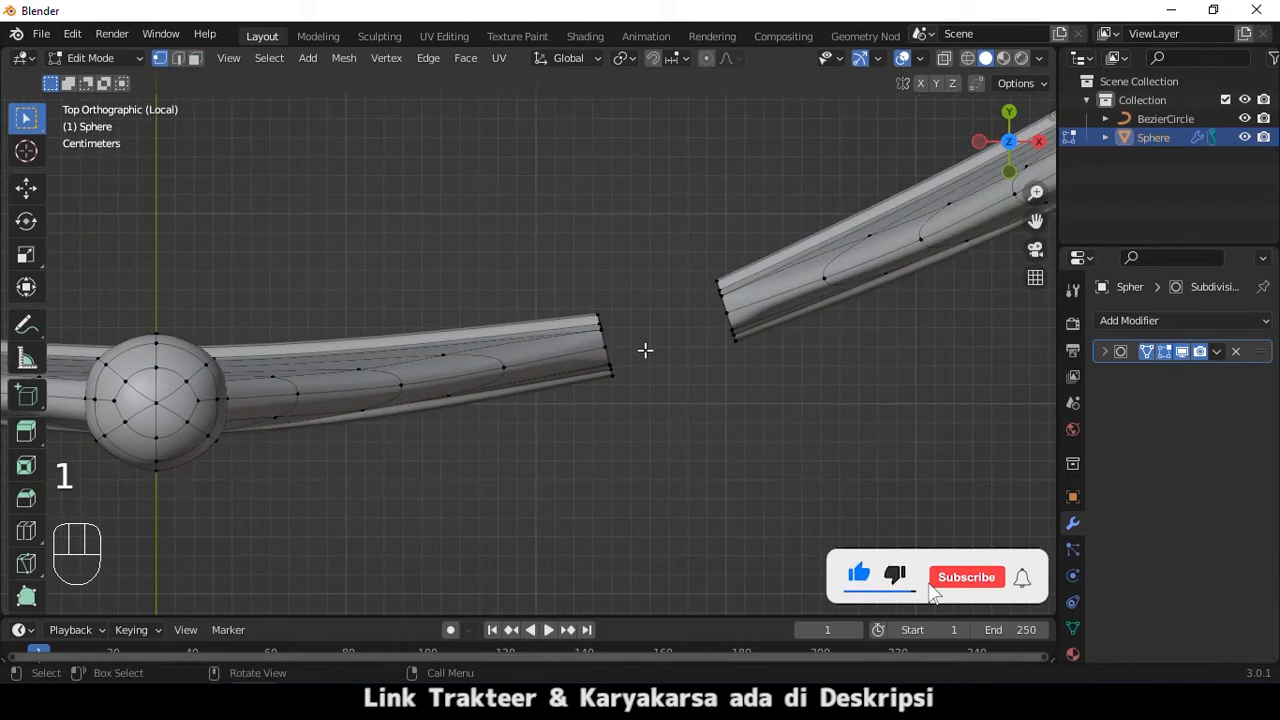
key(alt+z)
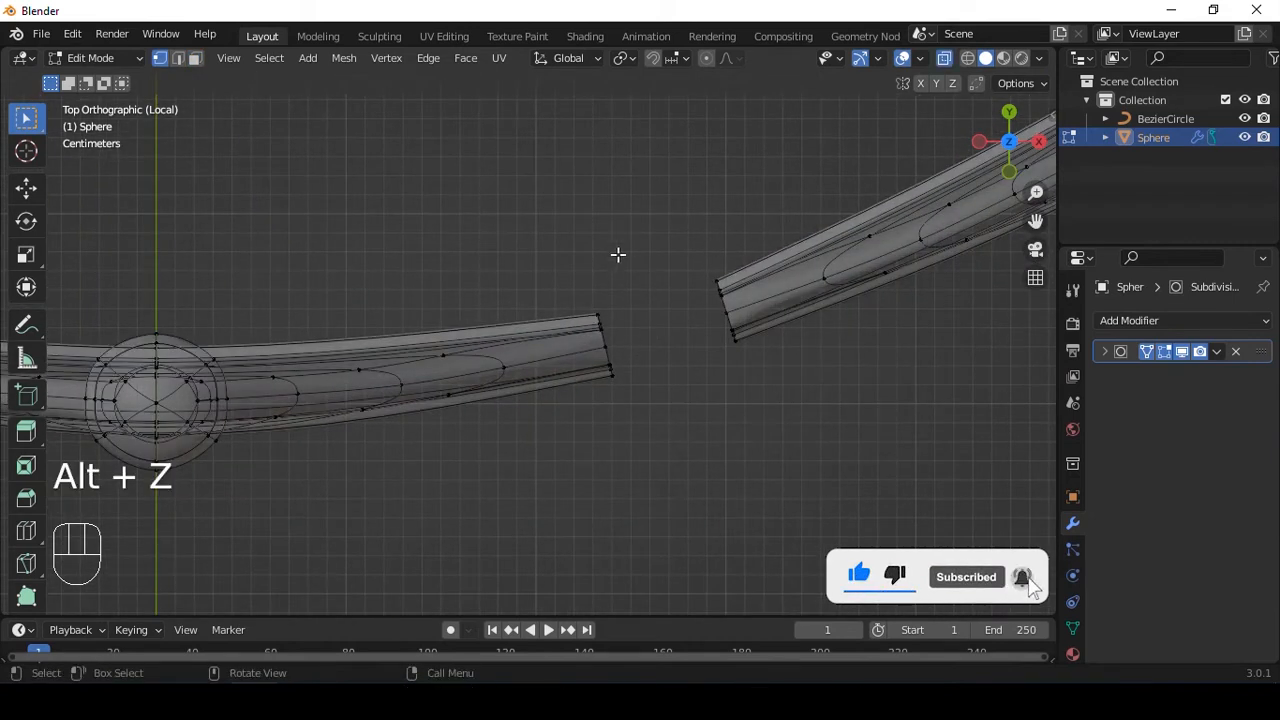
Select all vertices of the band's end nearest the Y axis and move them up close to the facing end
drag(563, 265, 640, 432)
scroll(678, 363, up, 4)
shift+middle_drag(790, 310, 637, 363)
key(g)
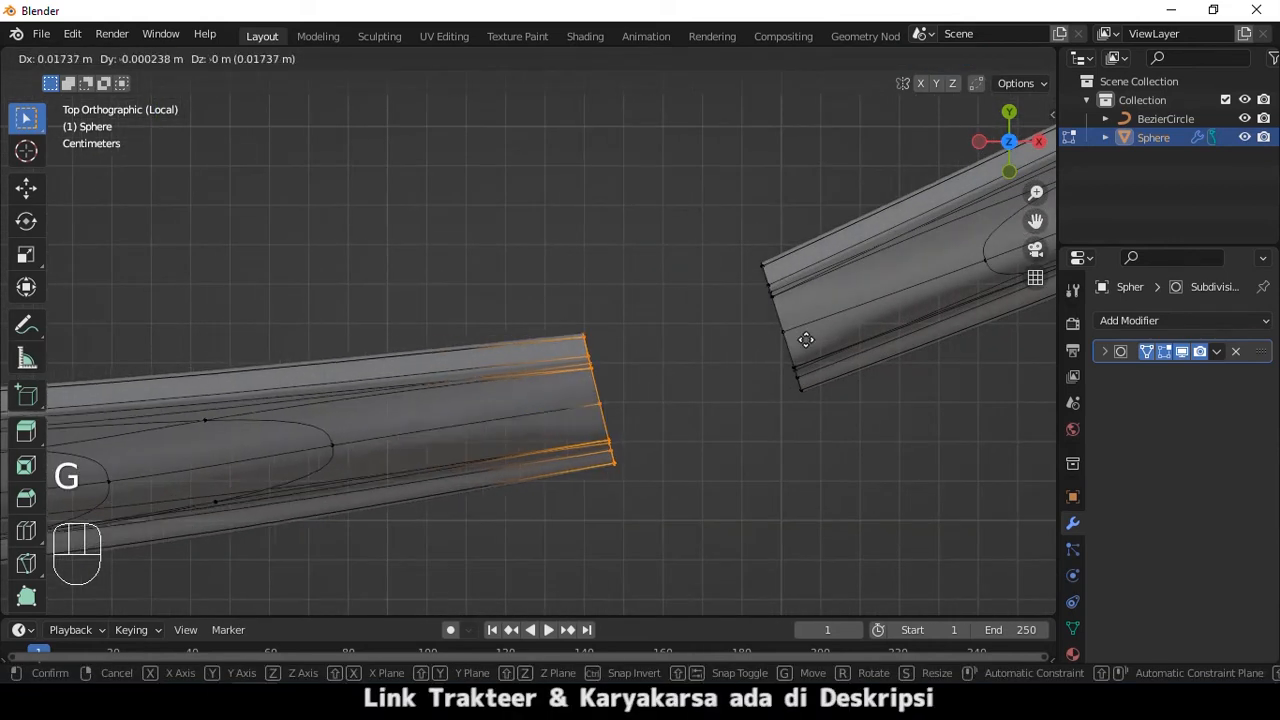
click(898, 297)
scroll(898, 297, up, 4)
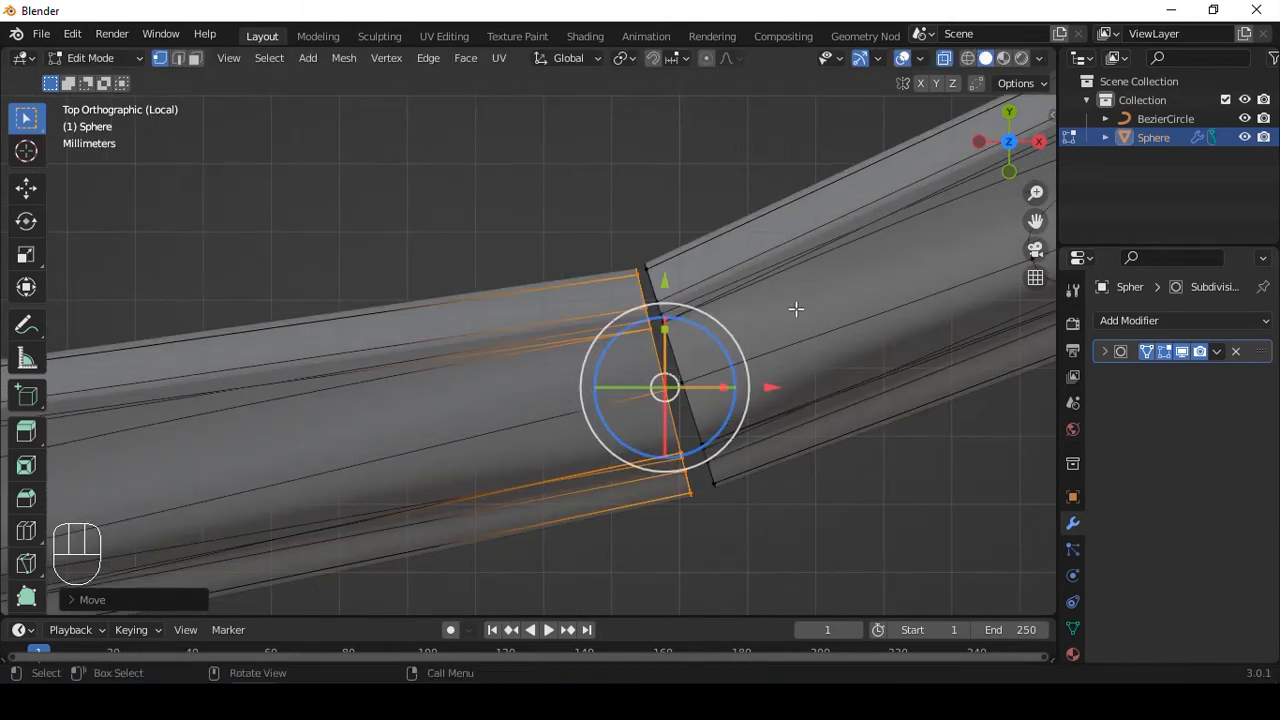
Enable Auto Merge in the mesh editing options and expand its settings
click(1071, 291)
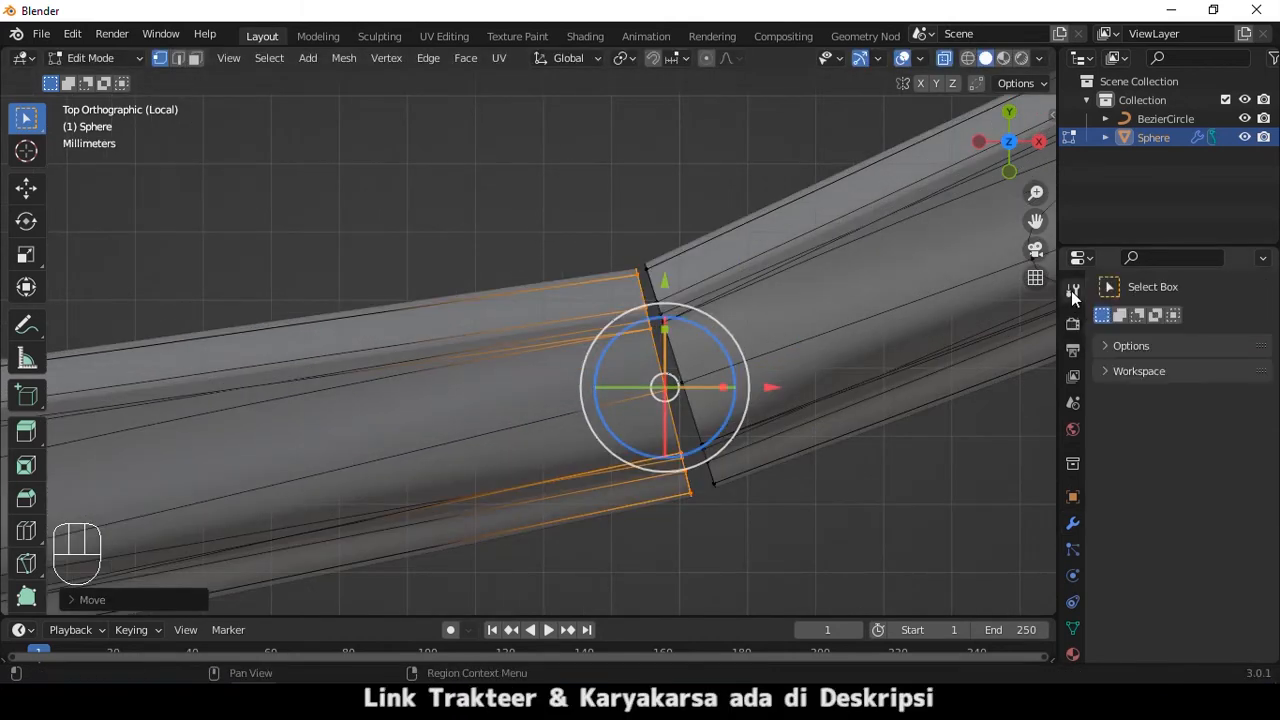
click(1104, 346)
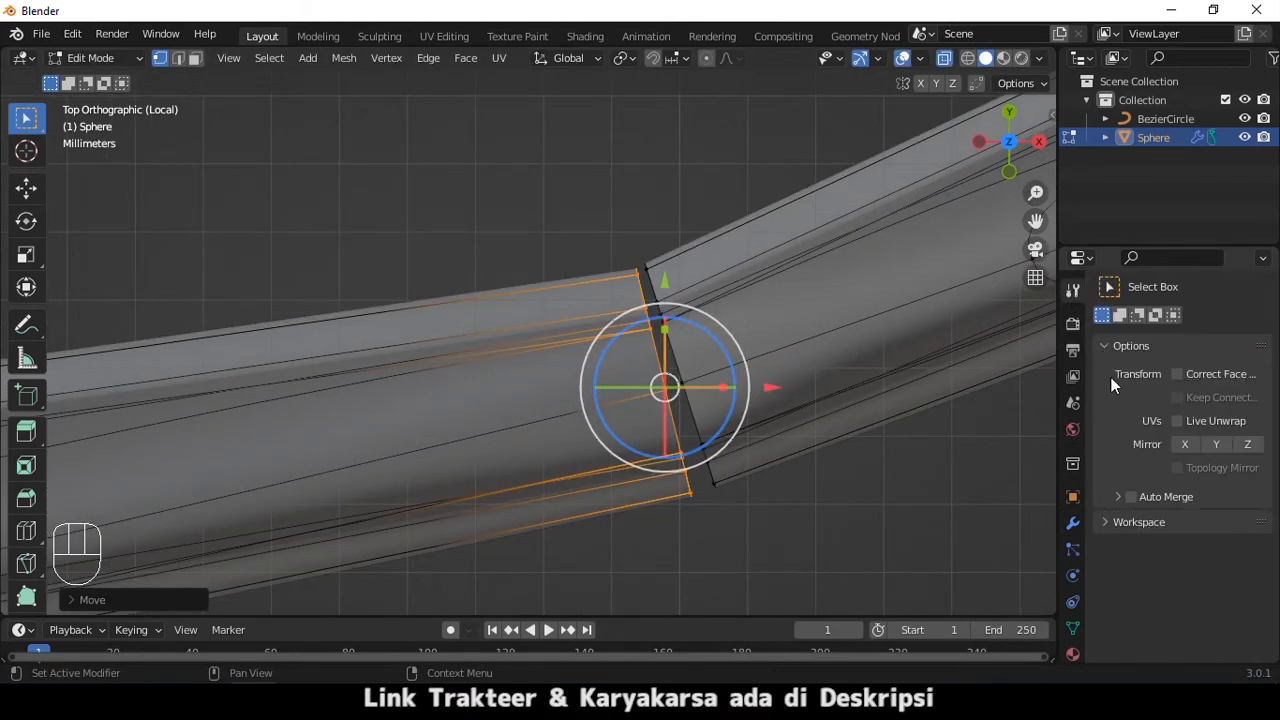
click(1130, 497)
click(1114, 498)
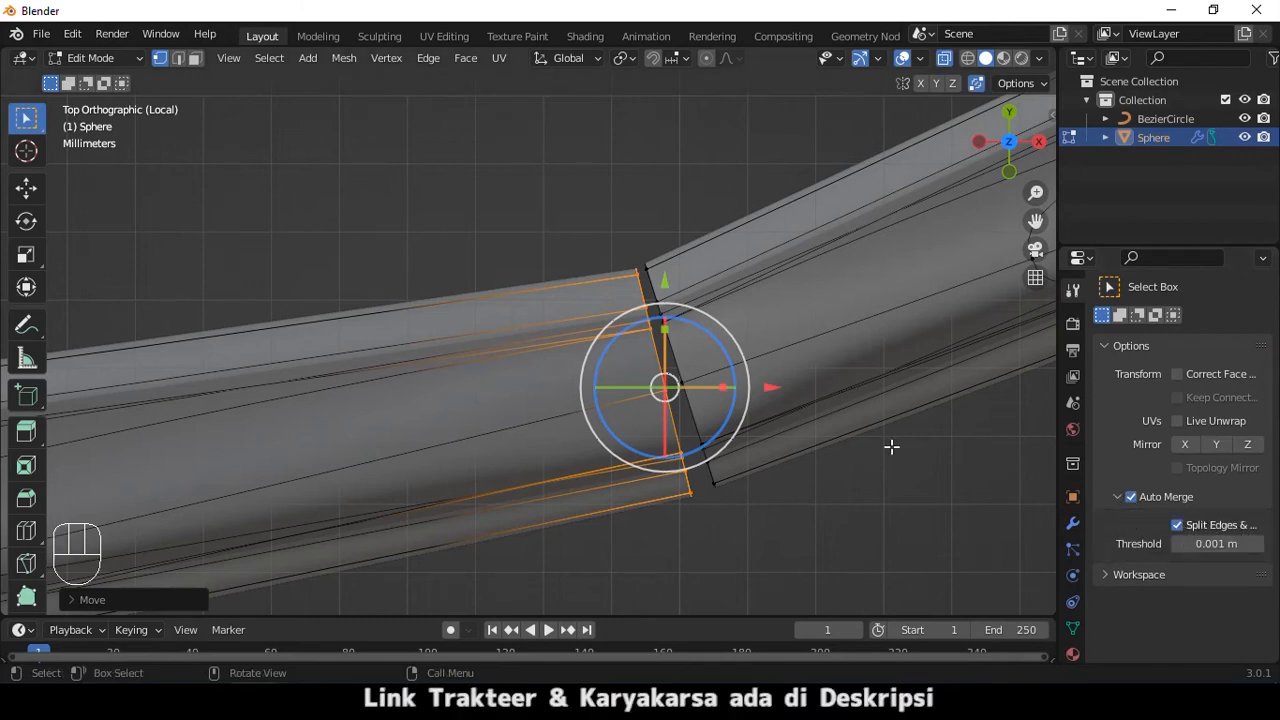
Move the selected end vertices onto the facing end so that the vertices at the inner edge merge
scroll(697, 403, up, 6)
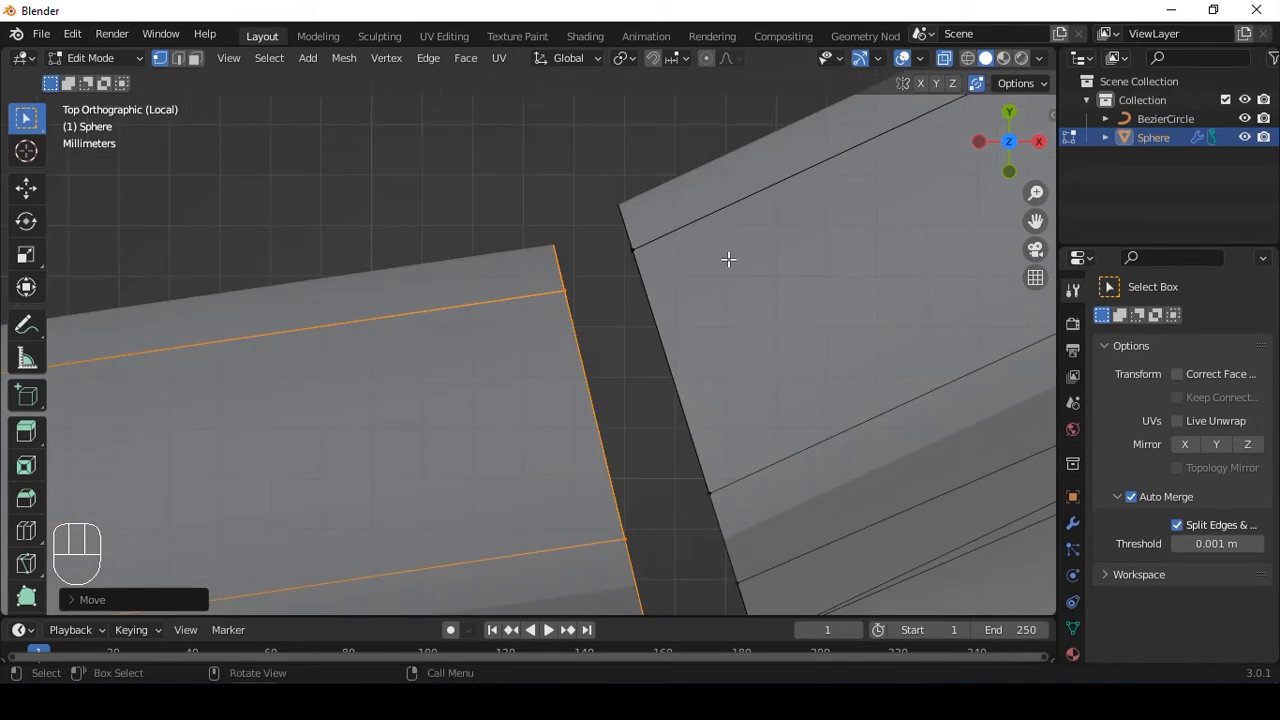
key(g)
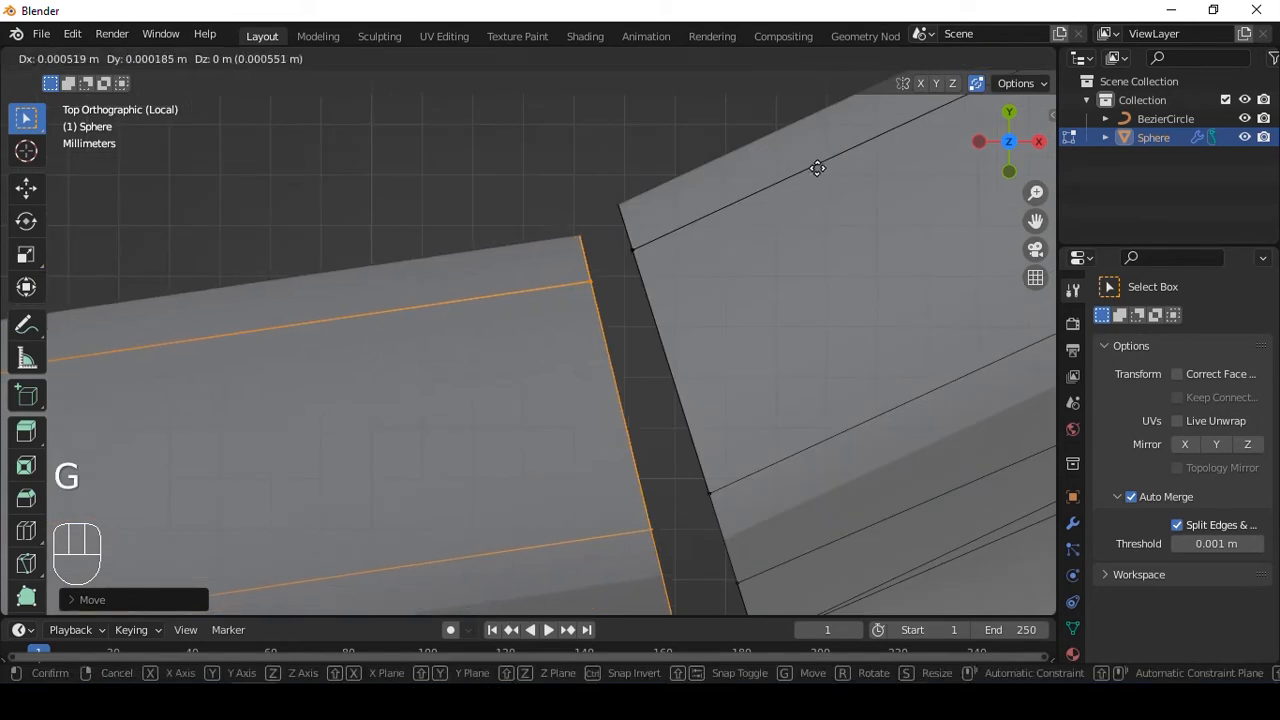
click(846, 153)
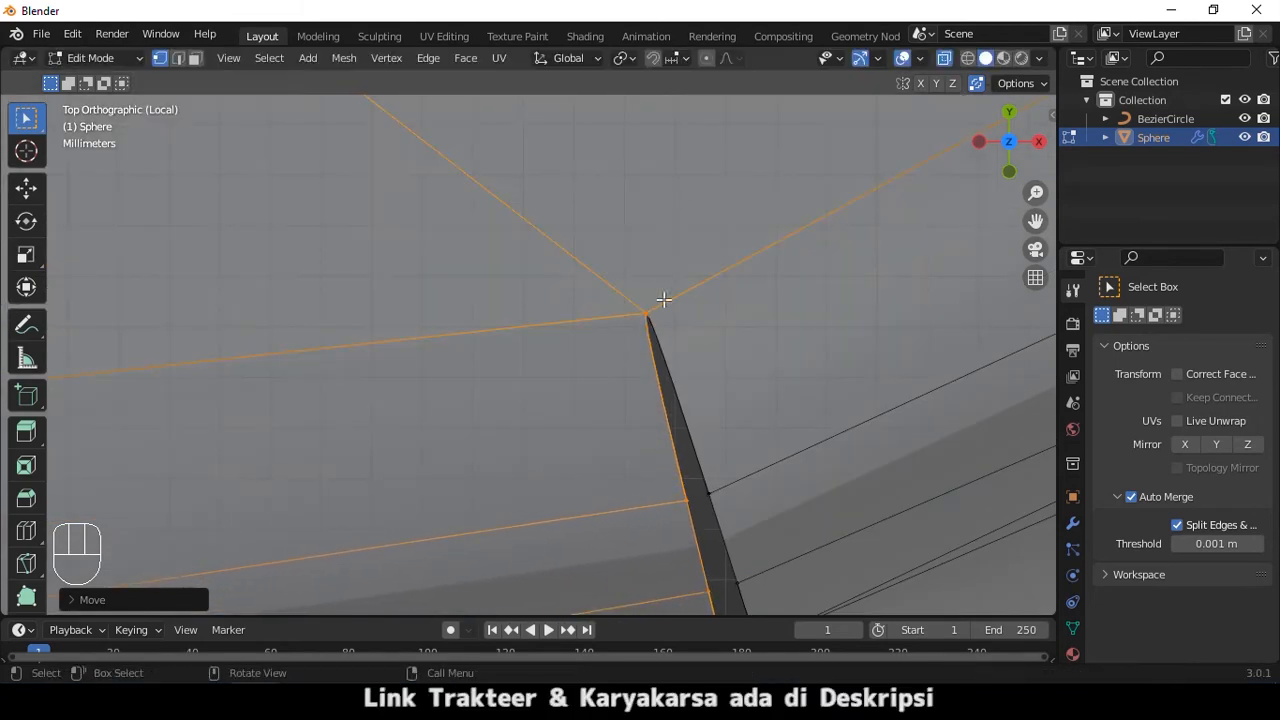
Deselect the merged inner vertices and move the remaining end vertices onto the next matching vertices of the facing end
scroll(650, 312, down, 8)
shift+middle_drag(450, 220, 492, 252)
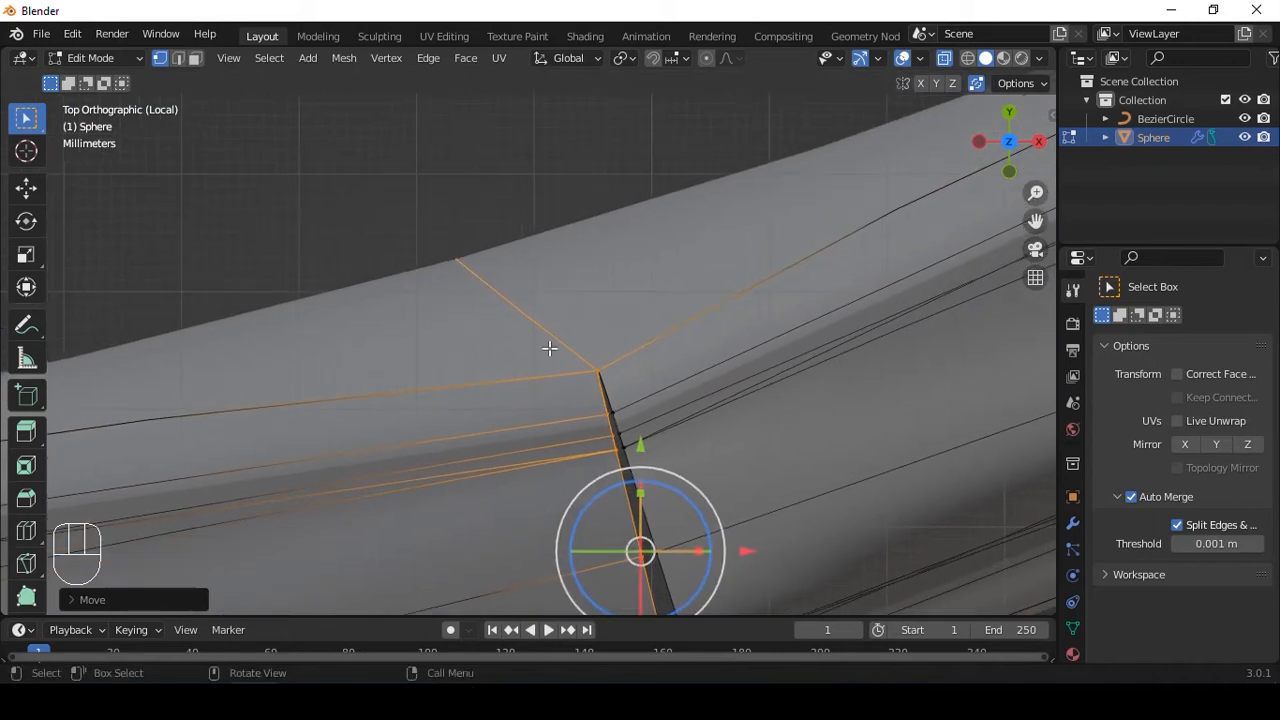
ctrl+drag(559, 349, 503, 275)
ctrl+drag(632, 387, 634, 389)
alt+shift+middle_drag(692, 347, 677, 206)
scroll(674, 269, up, 6)
alt+shift+middle_drag(800, 194, 671, 372)
scroll(655, 335, up, 3)
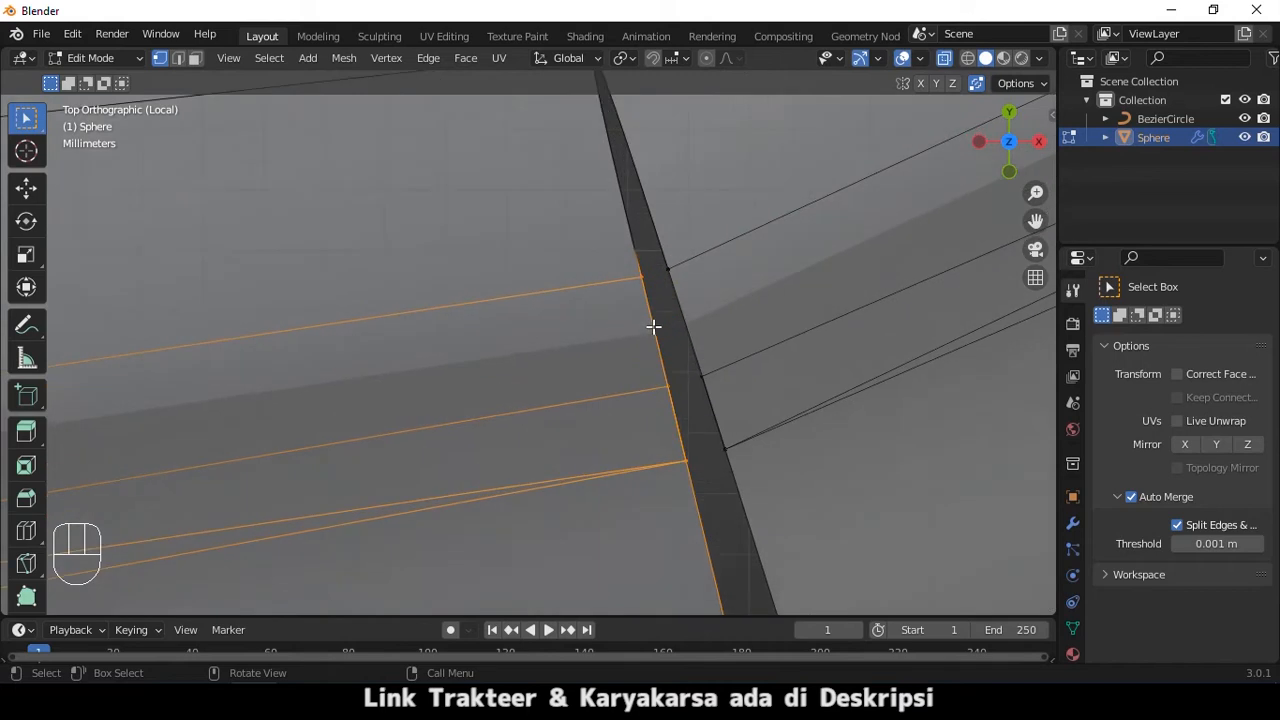
shift+middle_drag(803, 292, 723, 363)
scroll(723, 363, up, 3)
key(g)
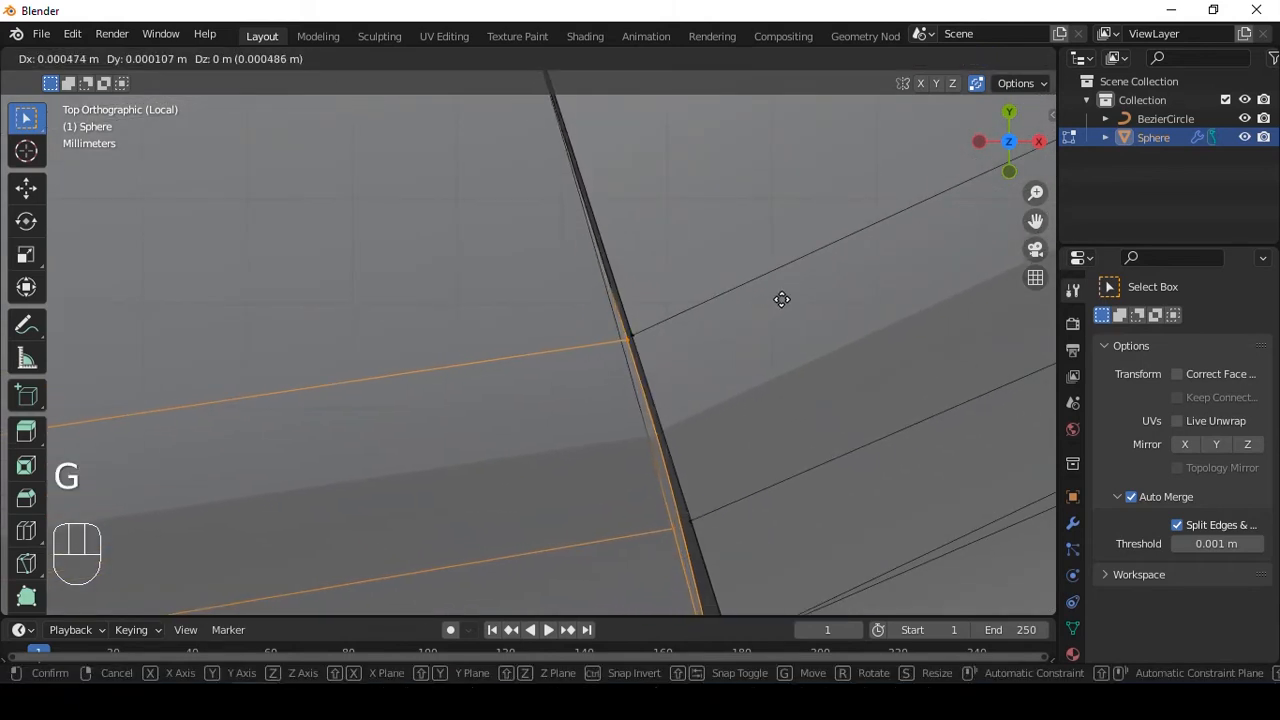
click(782, 299)
Deselect the merged vertices and move the remaining outer vertices onto the facing end, joining the band's outer edge
scroll(729, 313, down, 8)
alt+shift+middle_drag(715, 432, 655, 287)
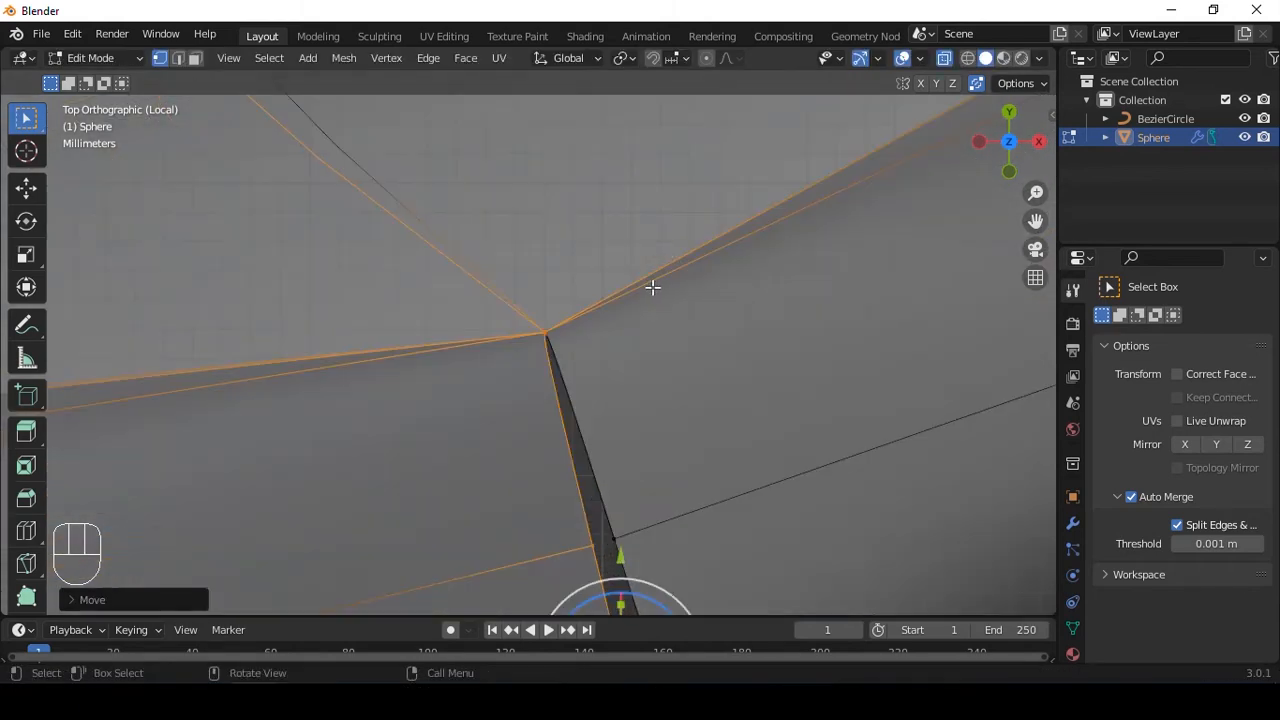
scroll(654, 287, down, 2)
ctrl+drag(517, 303, 585, 371)
alt+shift+middle_drag(615, 388, 678, 479)
ctrl+drag(418, 270, 606, 346)
alt+shift+middle_drag(606, 346, 606, 271)
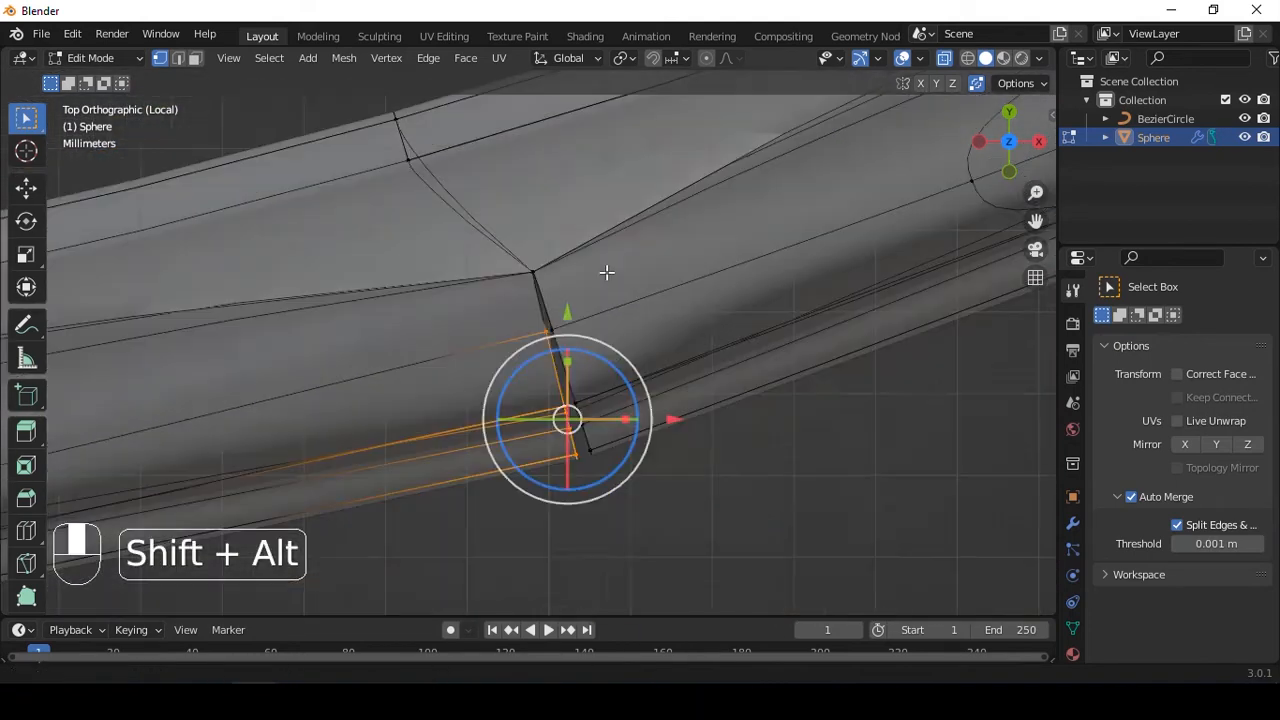
scroll(700, 269, up, 4)
key(g)
mouse_move(696, 286)
alt+shift+middle_down()
mouse_move(691, 271)
mouse_move(680, 300)
alt+shift+middle_up()
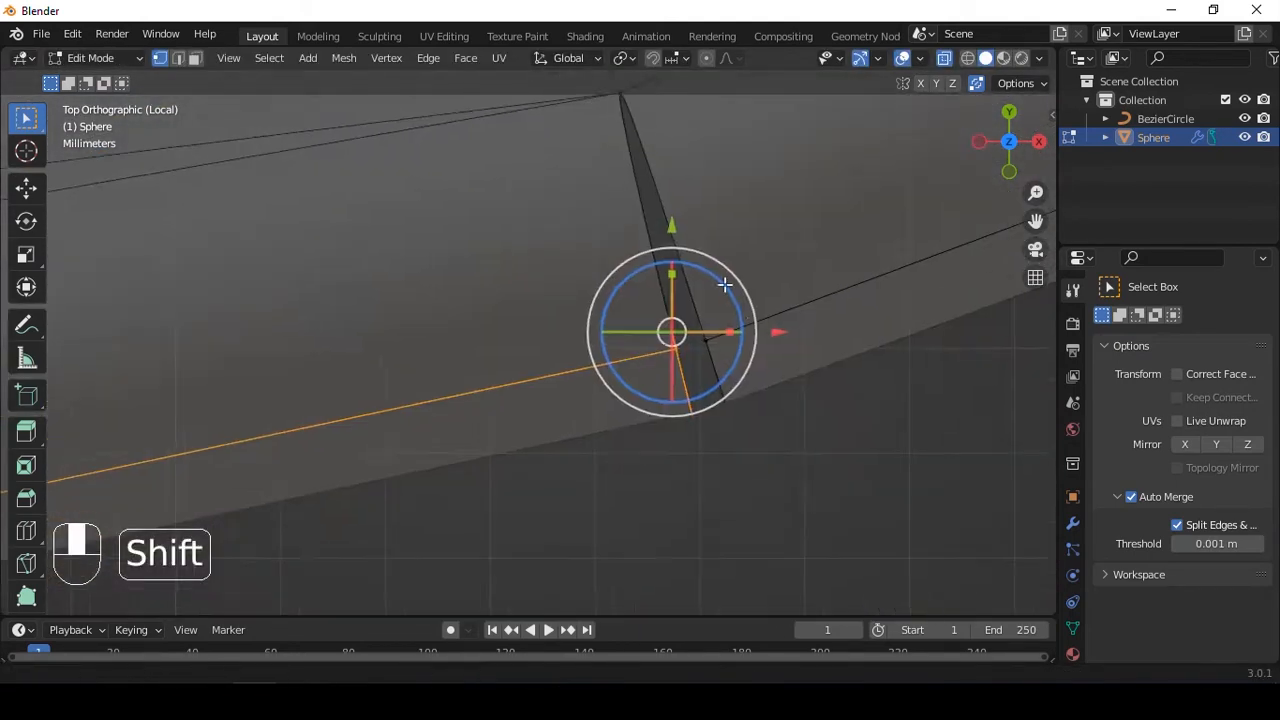
key(g)
click(827, 300)
scroll(760, 300, down, 9)
Return to Object Mode, turn X-ray off and inspect the joined seam of the crown
key(Tab)
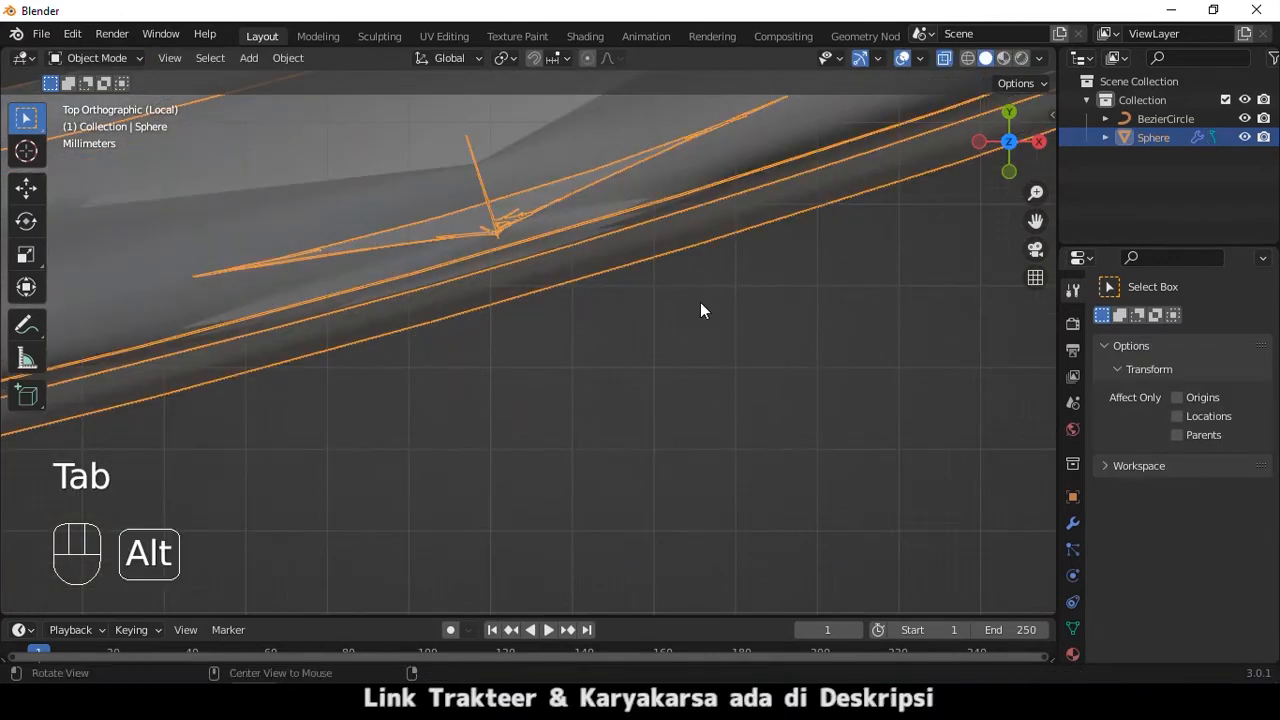
key(alt+z)
alt+middle_drag(679, 306, 634, 285)
scroll(646, 206, down, 6)
mouse_move(767, 302)
alt+middle_down()
mouse_move(480, 254)
mouse_move(749, 274)
mouse_move(797, 243)
mouse_move(770, 231)
mouse_move(699, 243)
mouse_move(757, 303)
alt+middle_up()
scroll(699, 243, down, 3)
Add a Gem mesh from the Diamonds group while in the front view
key(grave)
click(659, 242)
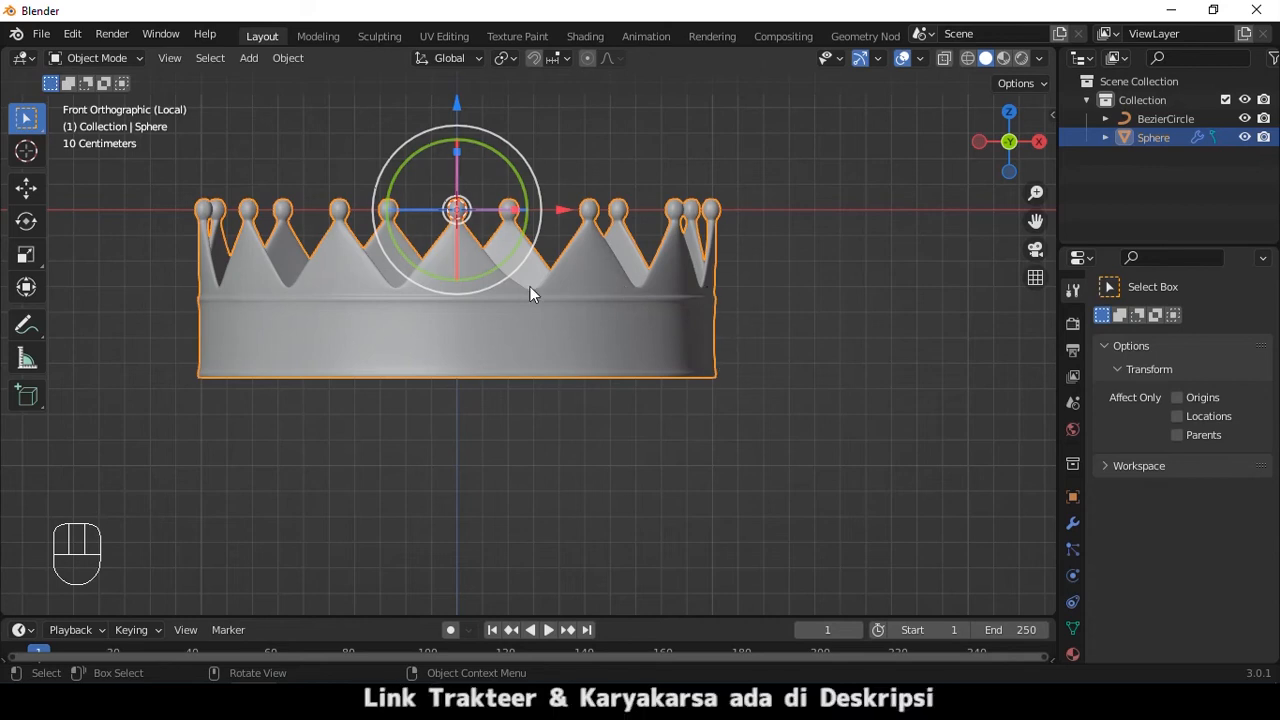
key(shift+a)
mouse_move(402, 199)
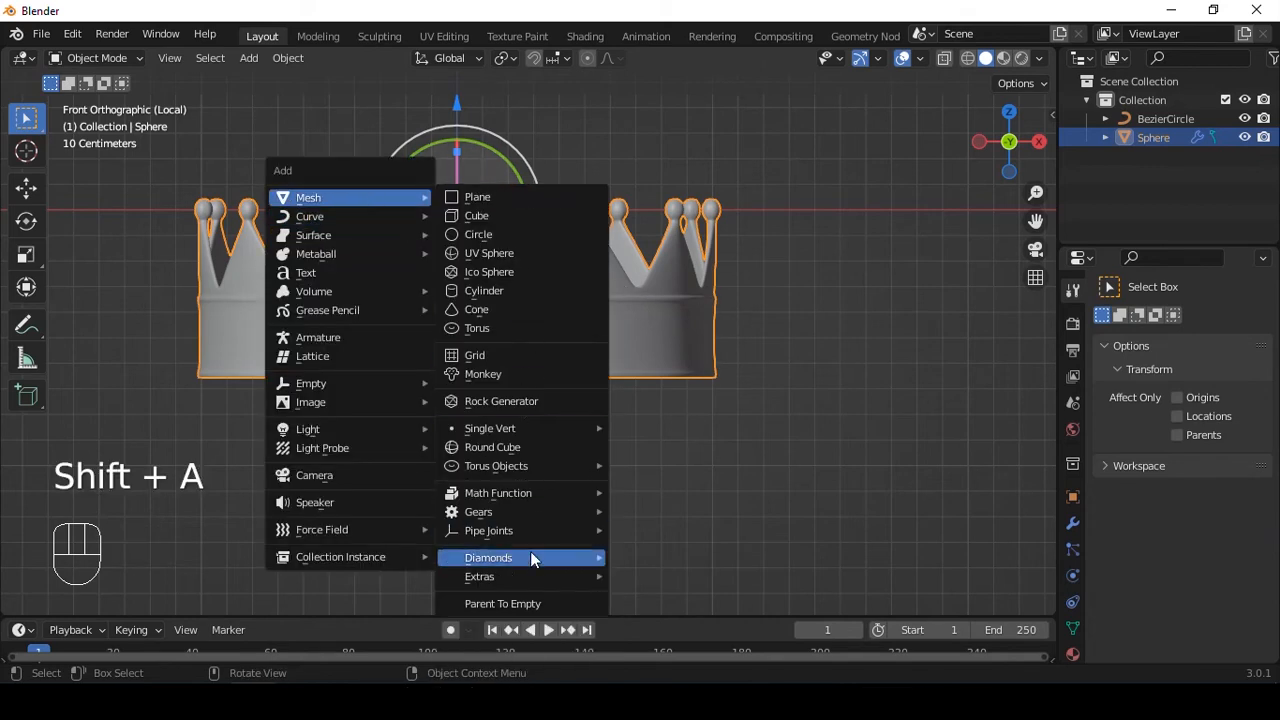
mouse_move(533, 556)
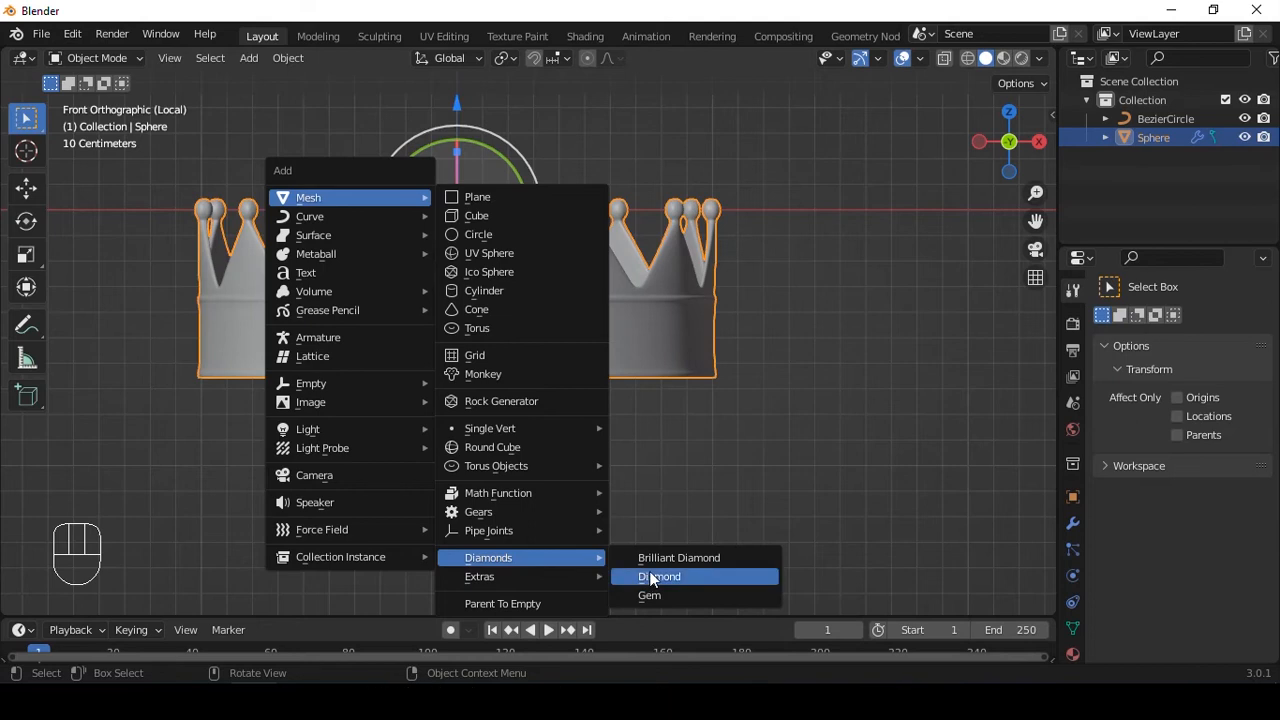
click(660, 596)
Search the add-ons for "extra" to check the Extra Objects add-ons, and save the preferences
click(74, 35)
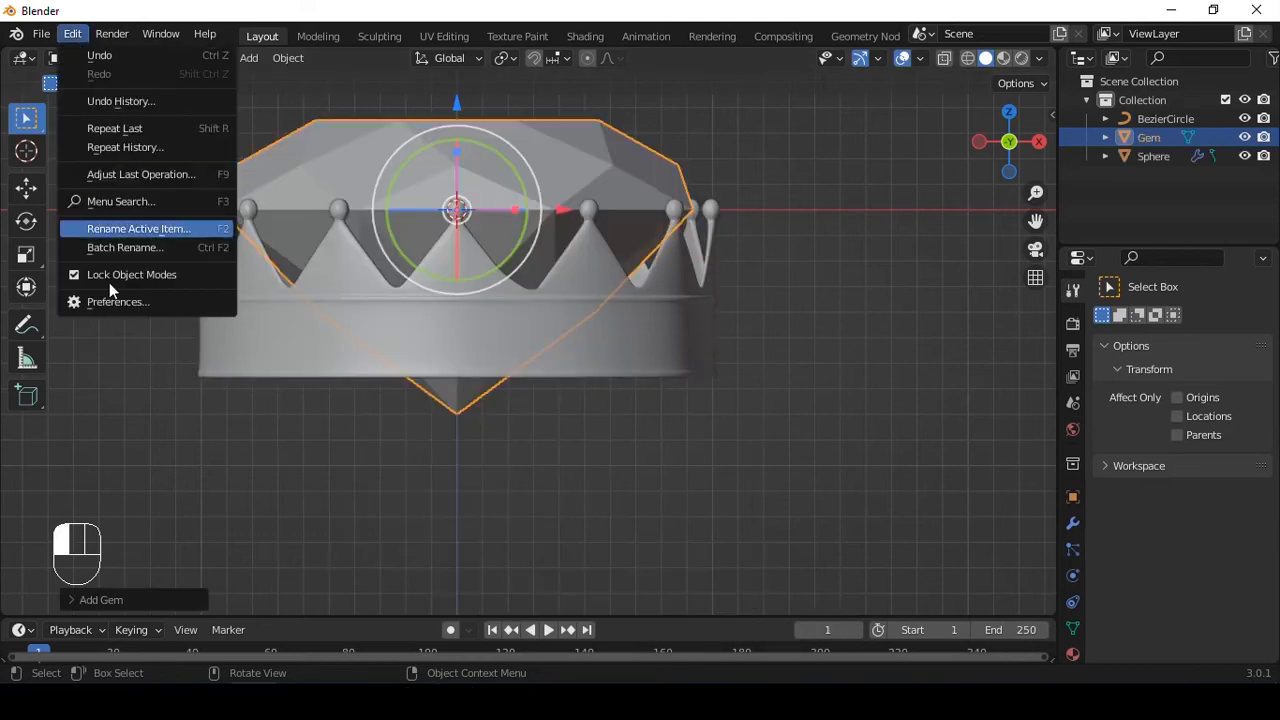
click(120, 311)
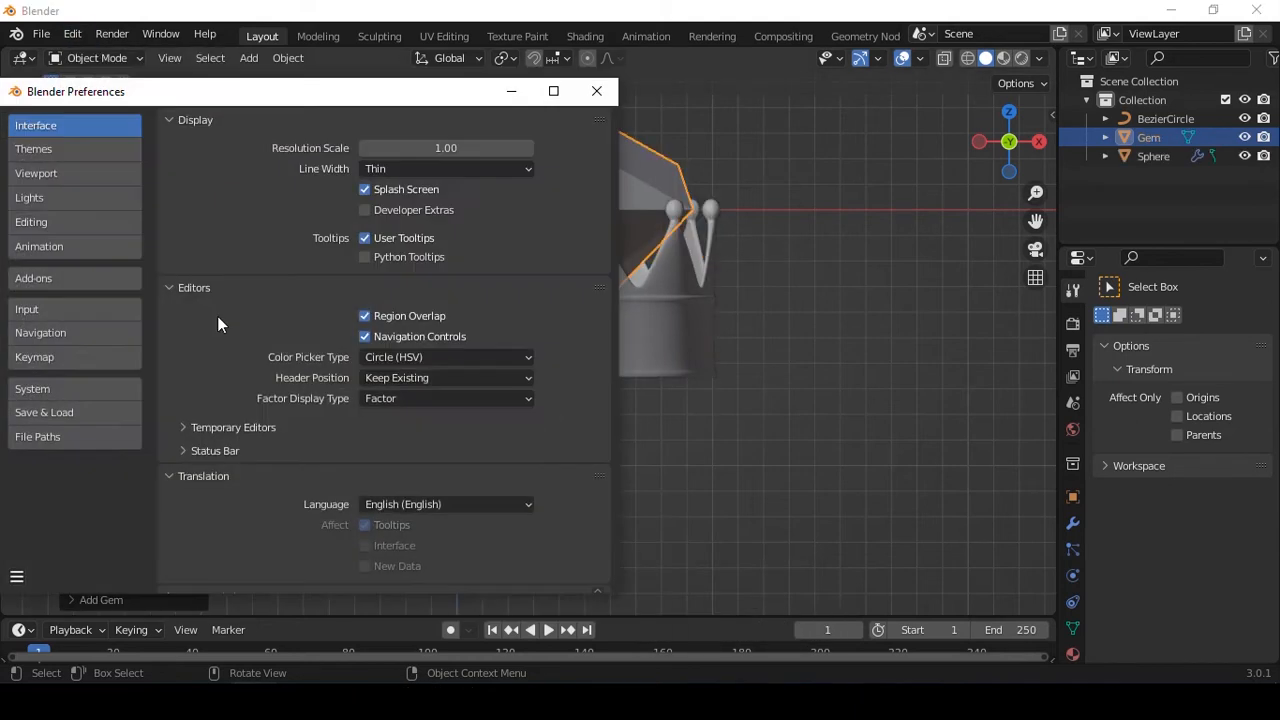
click(41, 278)
click(496, 146)
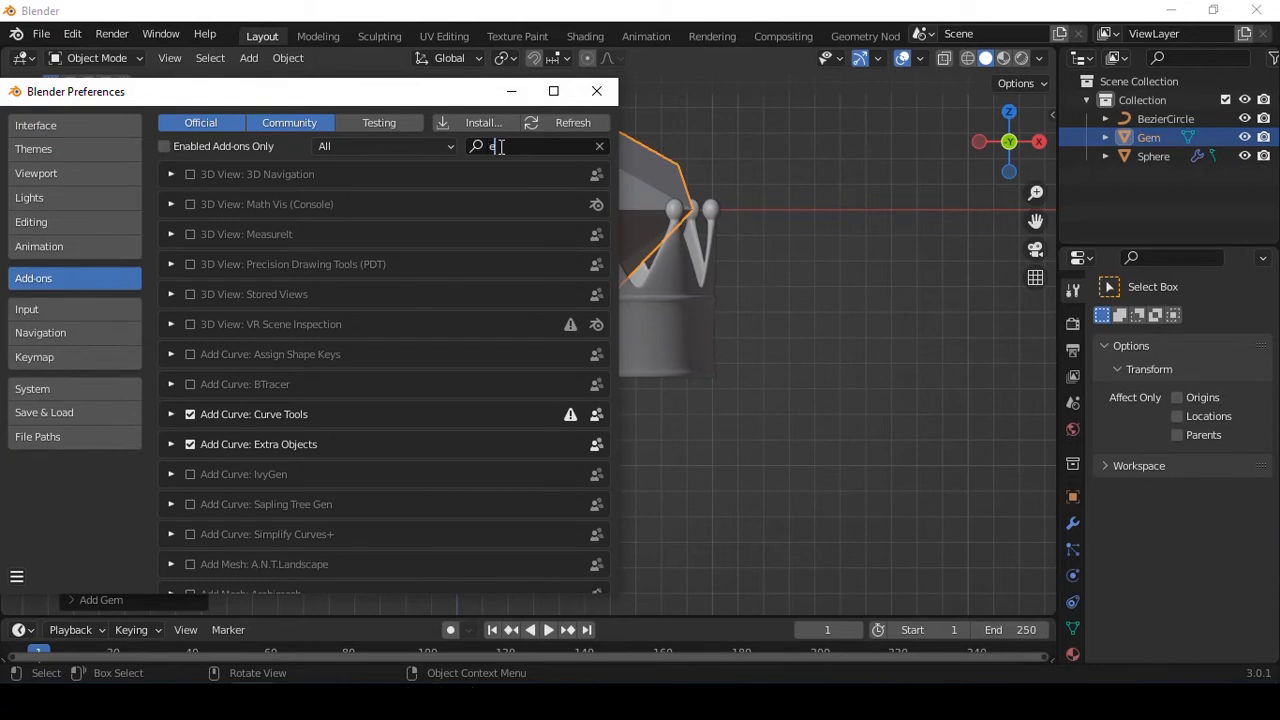
text(extra)
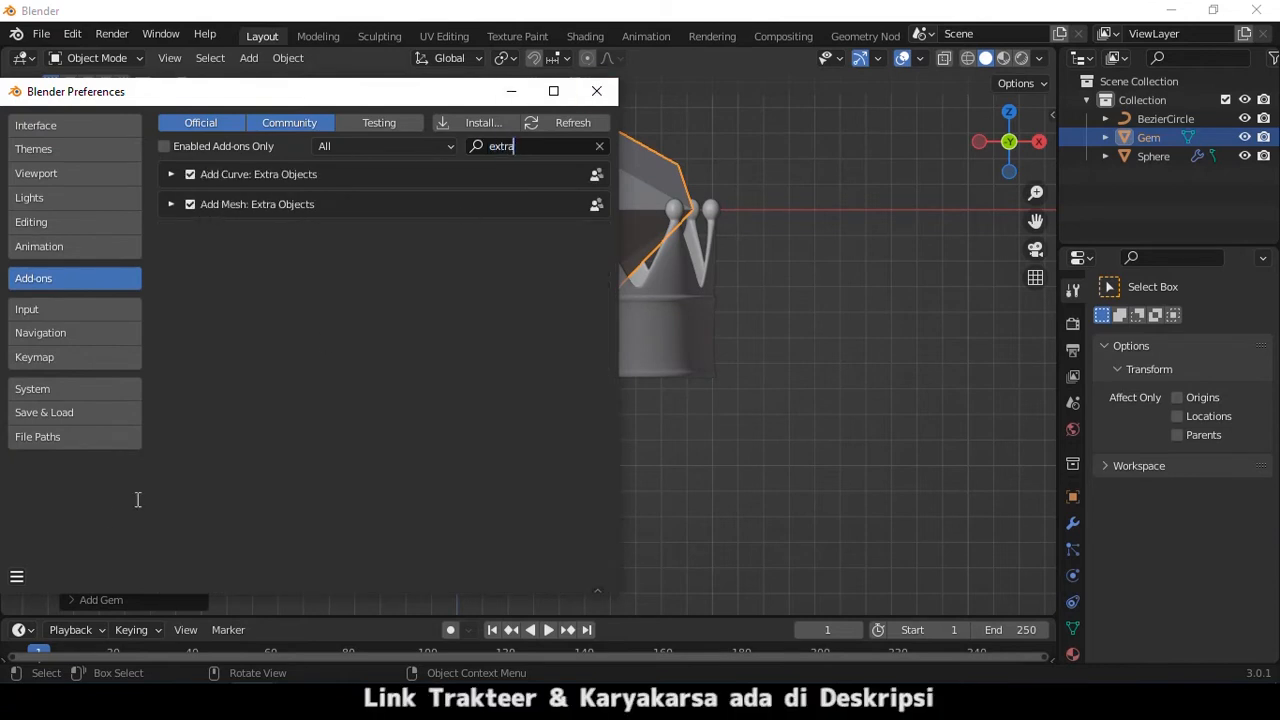
click(16, 576)
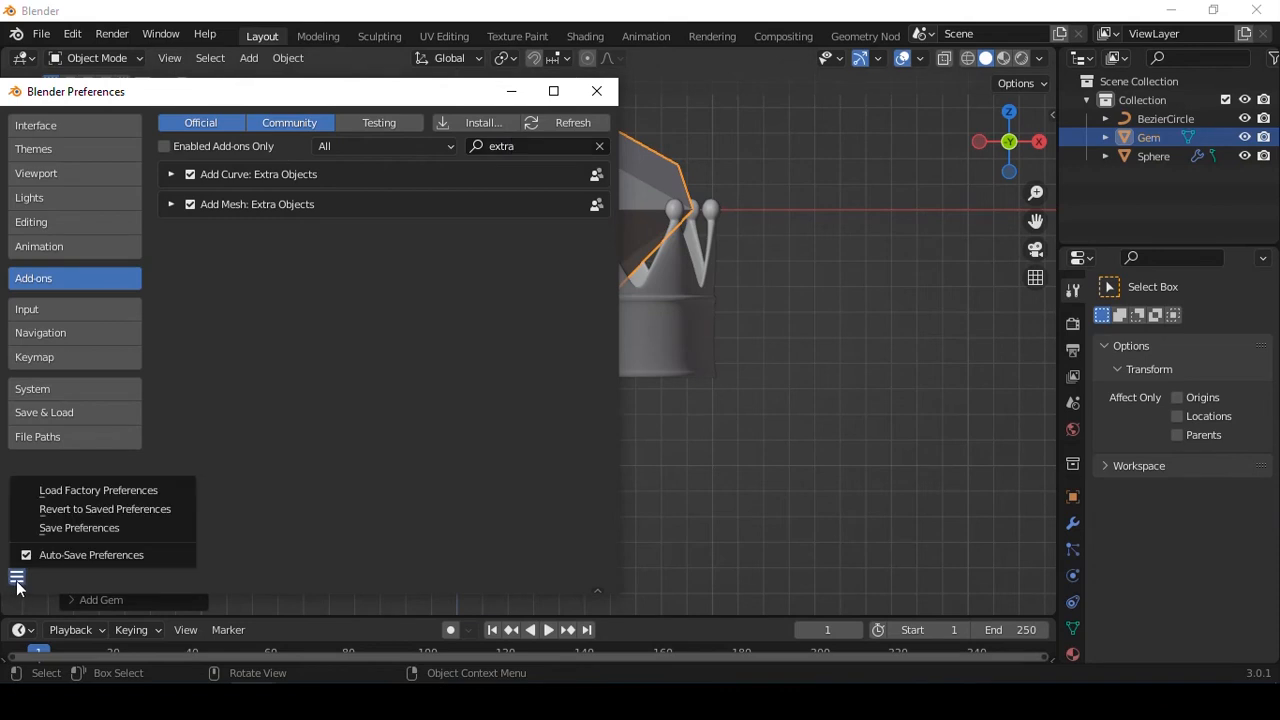
click(80, 528)
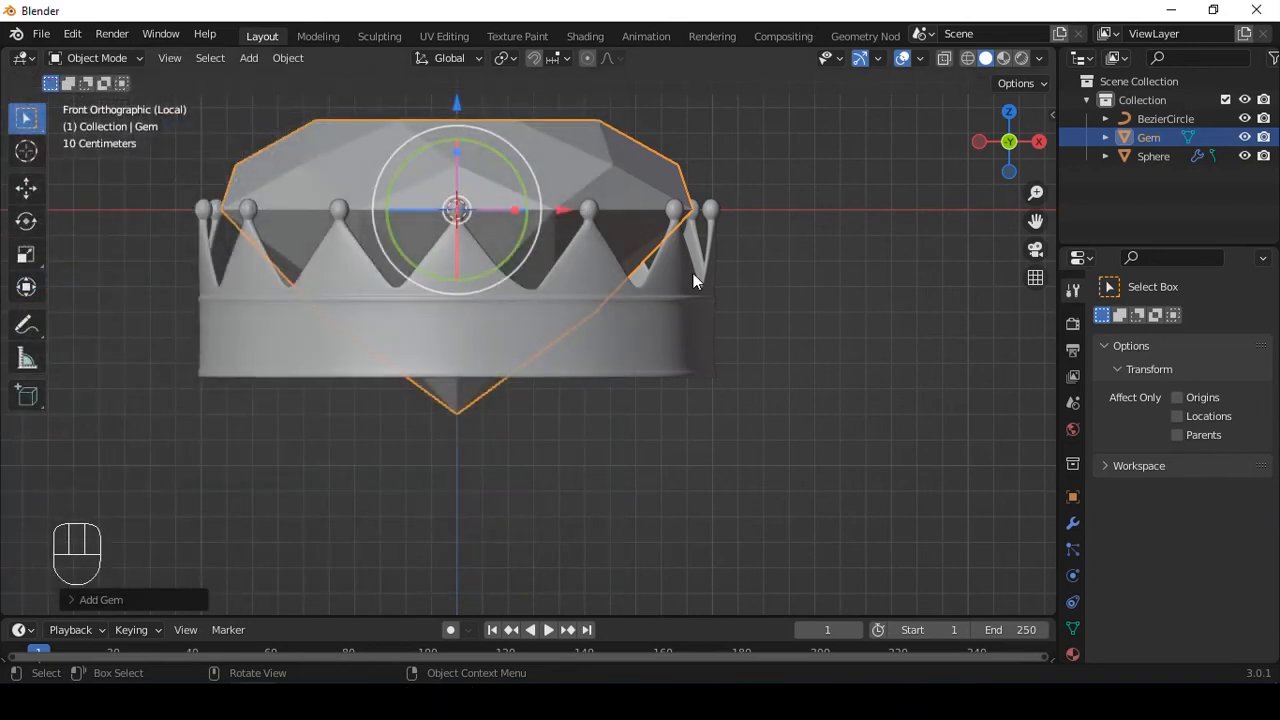
Scale the gem down, move it out in front of the crown in the left view and rotate it 90° about X
key(s)
click(478, 220)
alt+shift+middle_drag(511, 226, 625, 260)
key(grave)
key(grave)
drag(186, 243, 506, 288)
text(rx90)
key(Return)
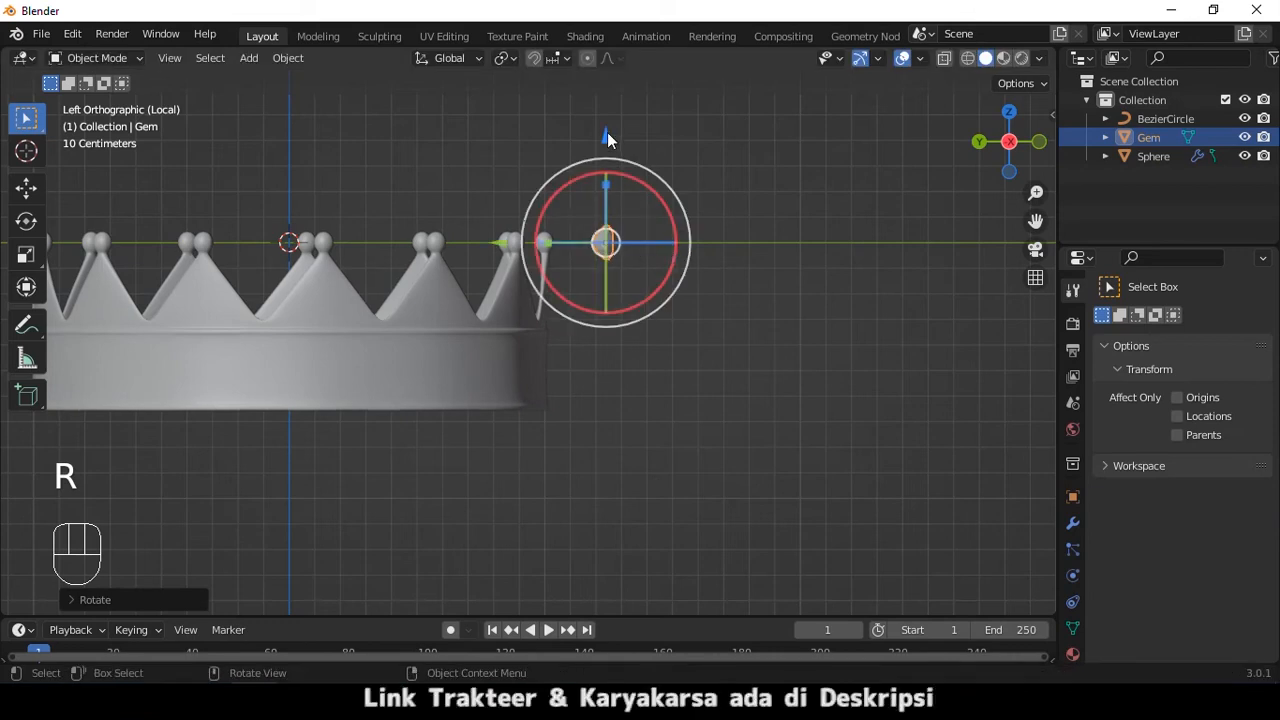
Lower the gem to the band's mid-height, shrink it slightly and move it along Y until it sits in the band's front
drag(607, 132, 607, 258)
scroll(668, 307, up, 2)
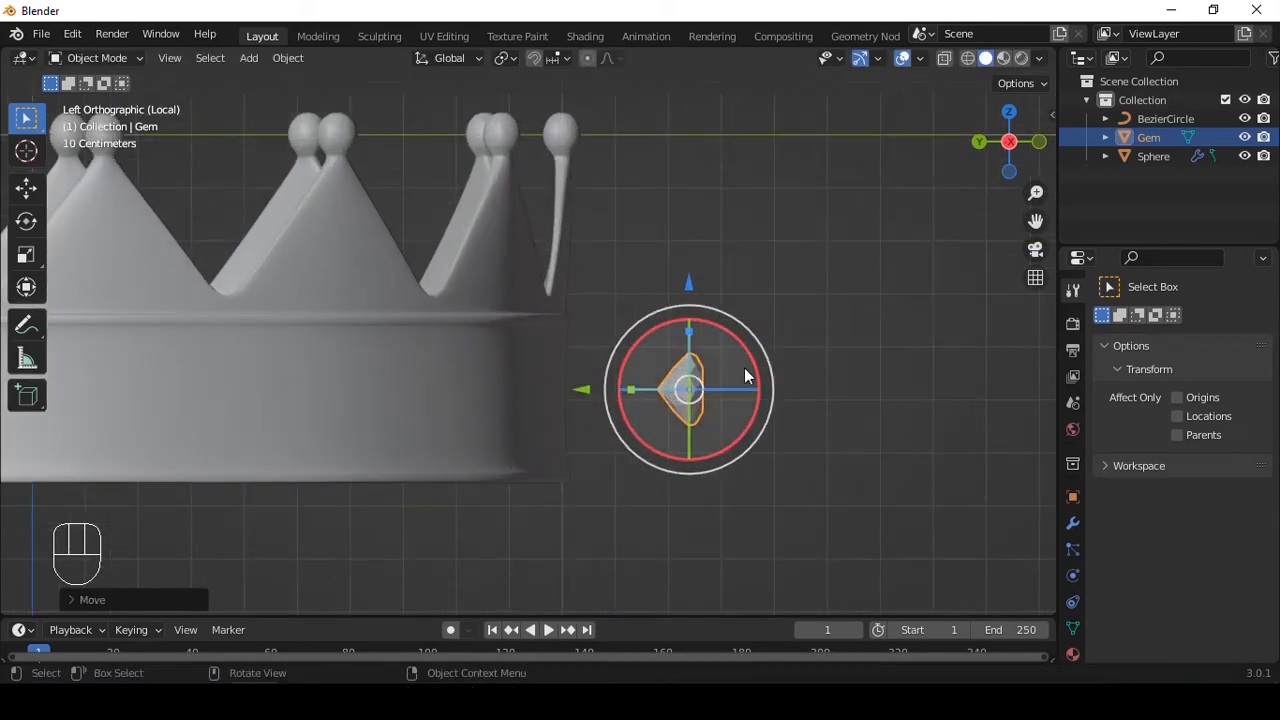
key(s)
click(636, 362)
drag(581, 389, 459, 401)
scroll(772, 376, up, 3)
key(alt+a)
middle_drag(772, 376, 700, 370)
key(ctrl+z)
Add a Plain Axes empty at the crown's centre from the front view and apply all its transforms
key(KP_1)
scroll(683, 322, down, 5)
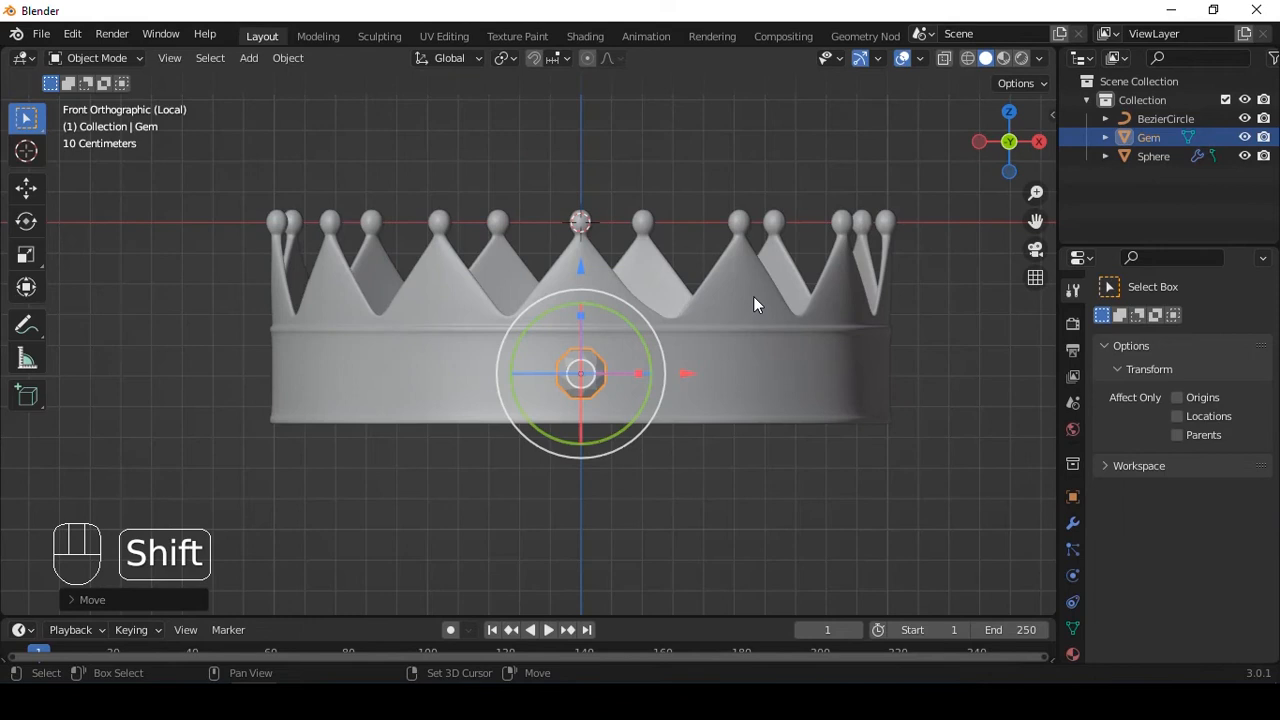
key(shift+a)
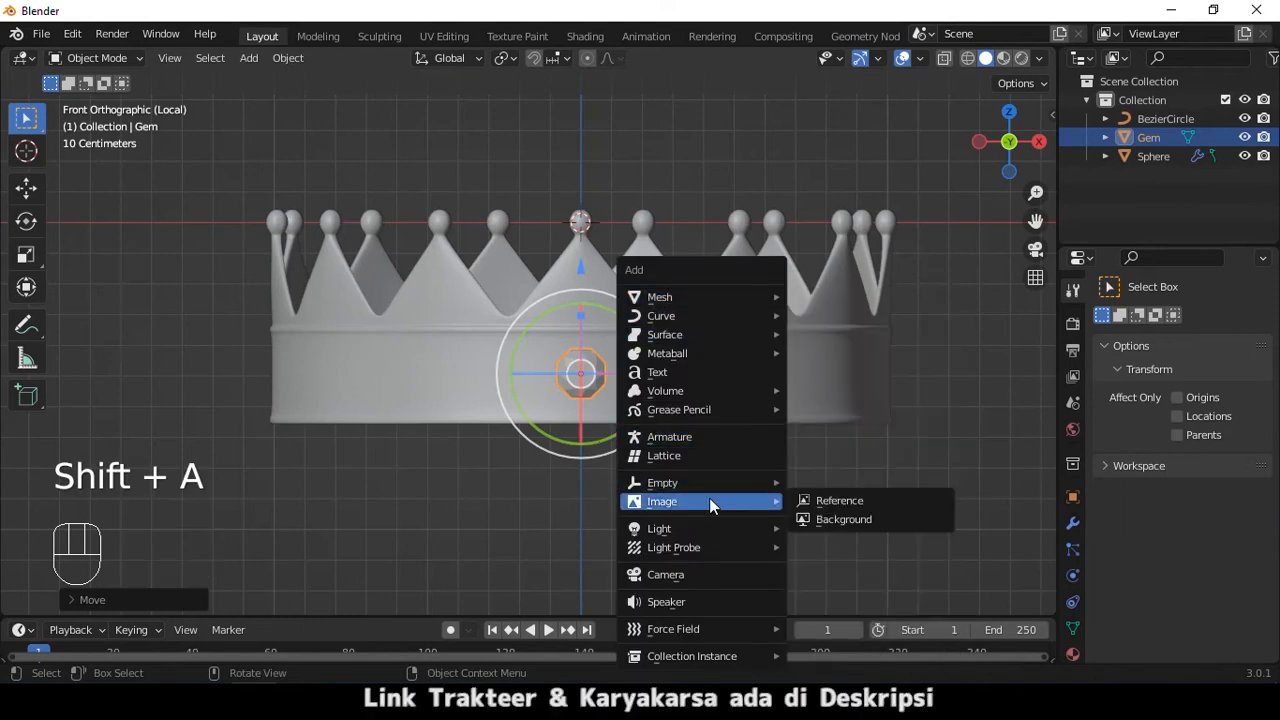
mouse_move(686, 482)
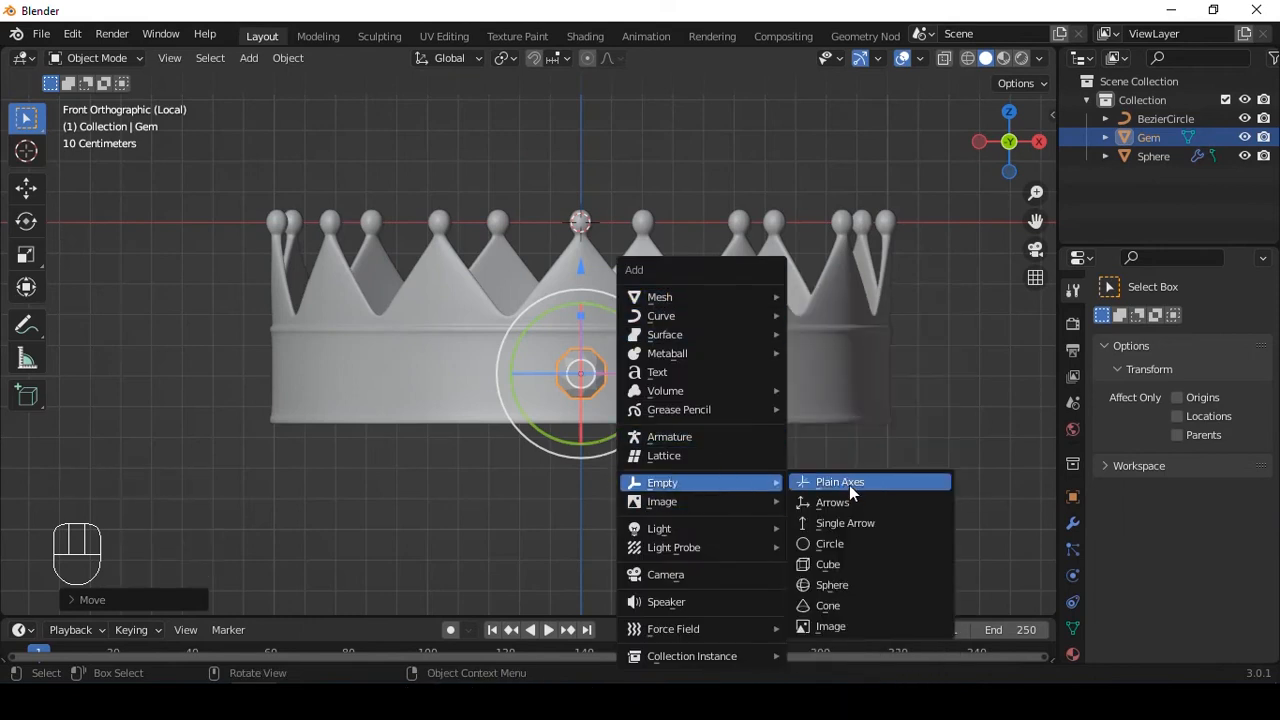
click(848, 482)
key(ctrl+a)
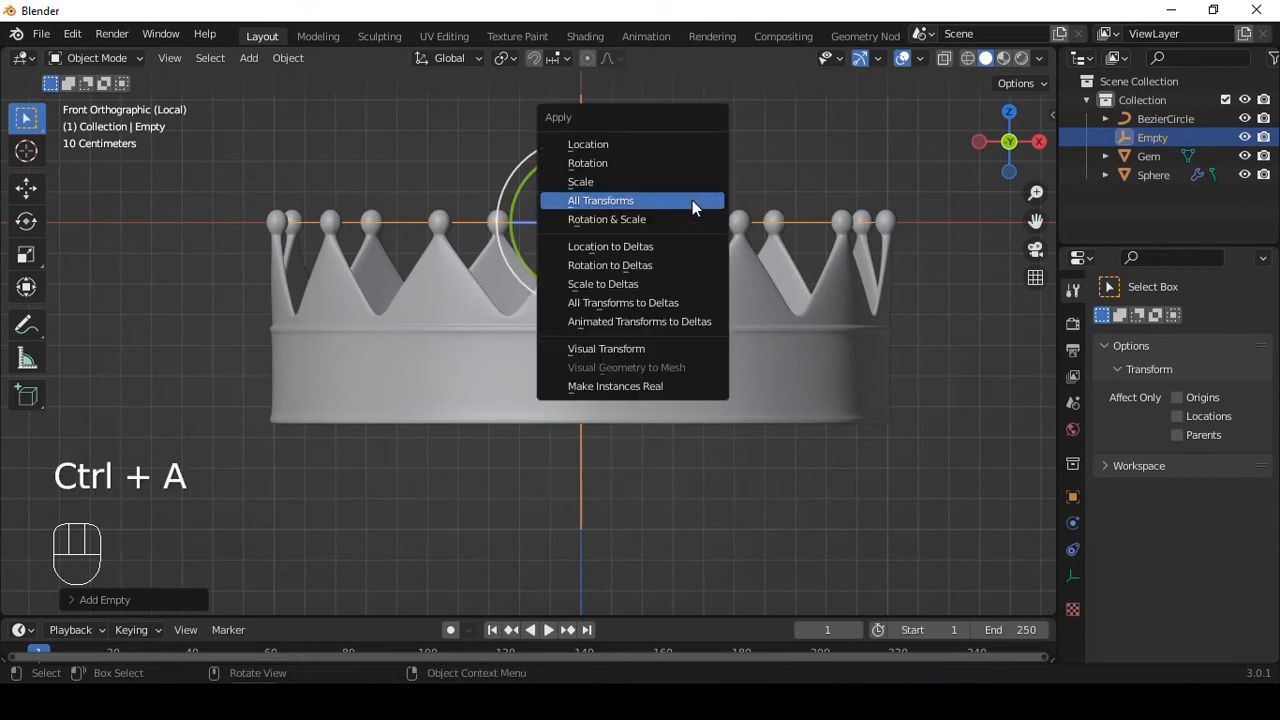
click(639, 199)
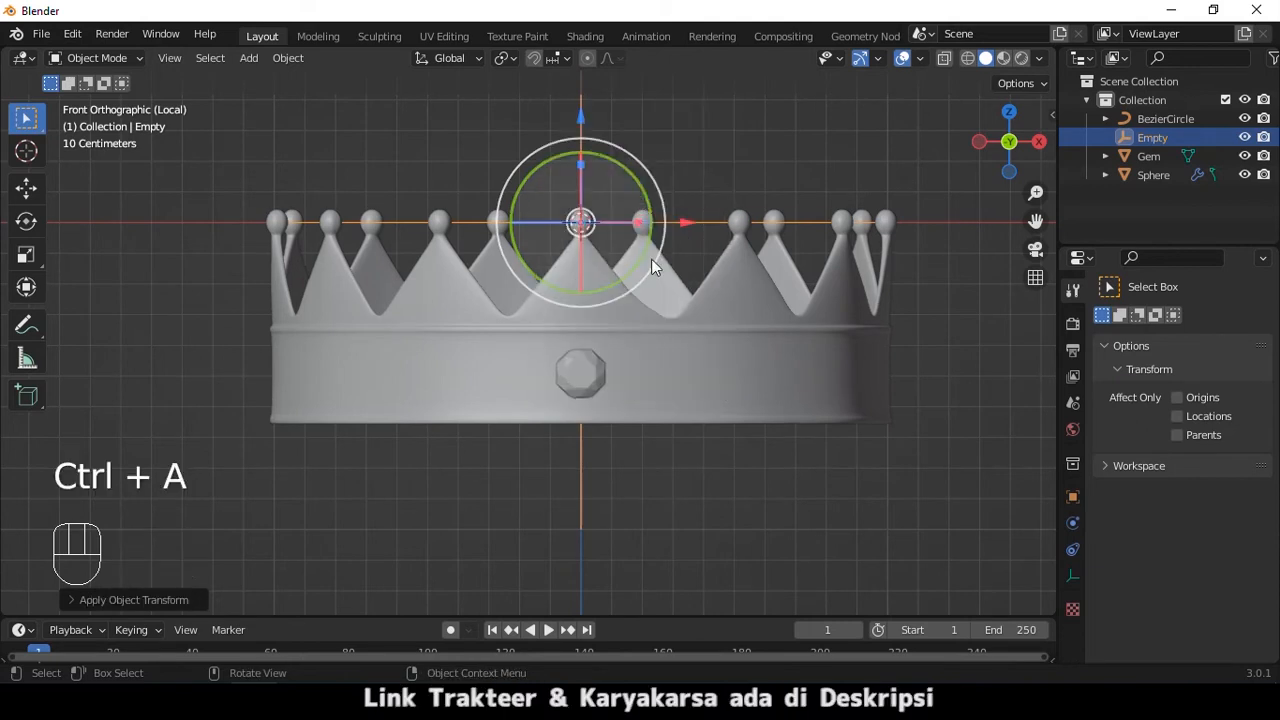
Apply all transforms to the crown and to the gem
click(759, 329)
key(ctrl+a)
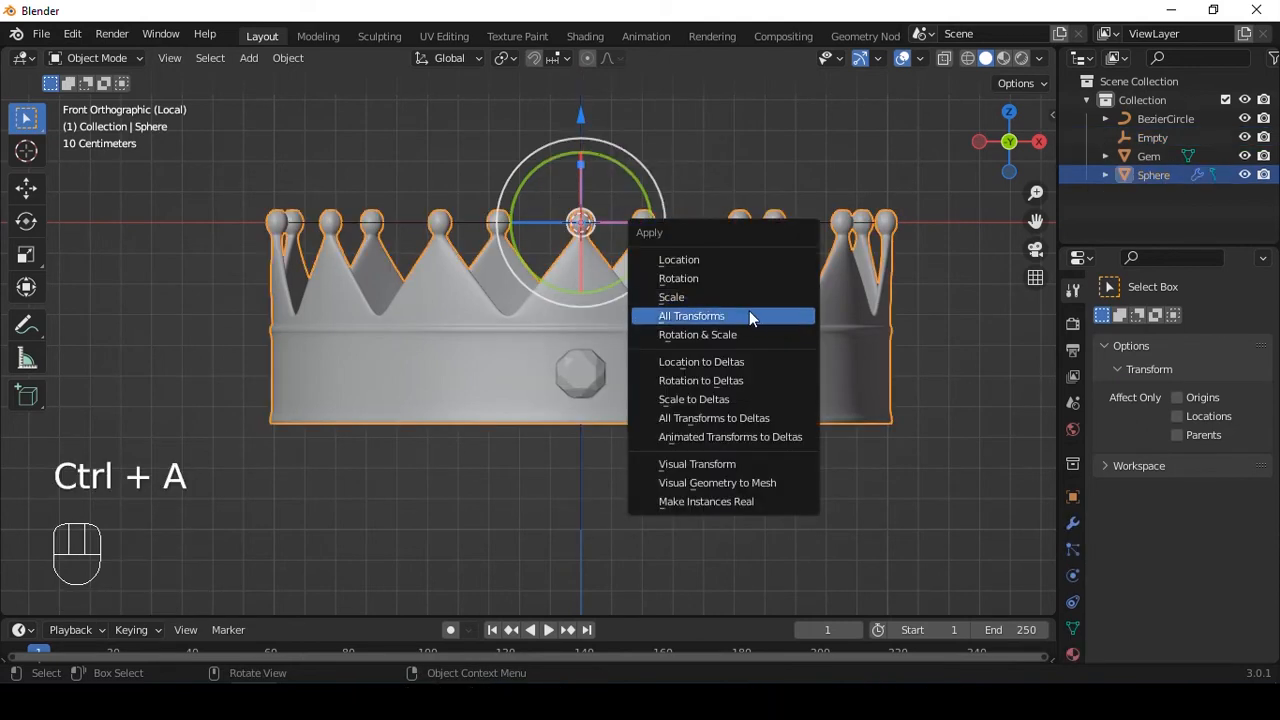
click(751, 316)
click(588, 374)
key(ctrl+a)
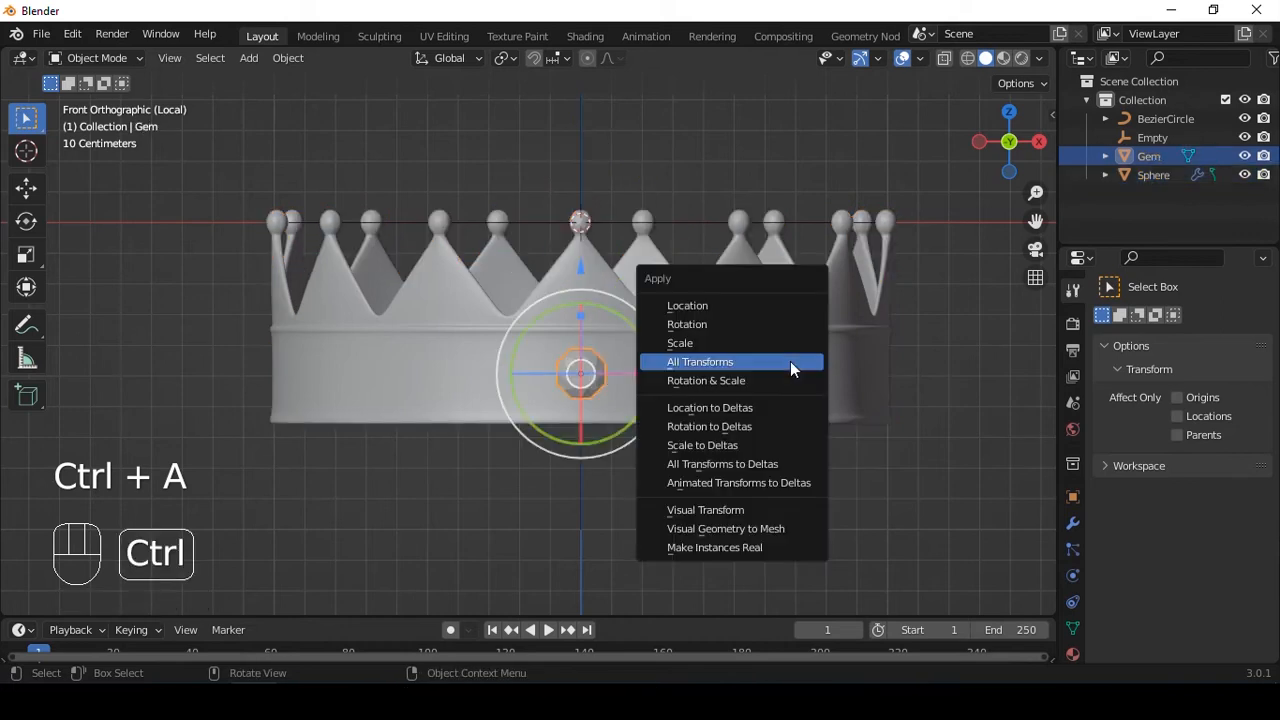
click(785, 362)
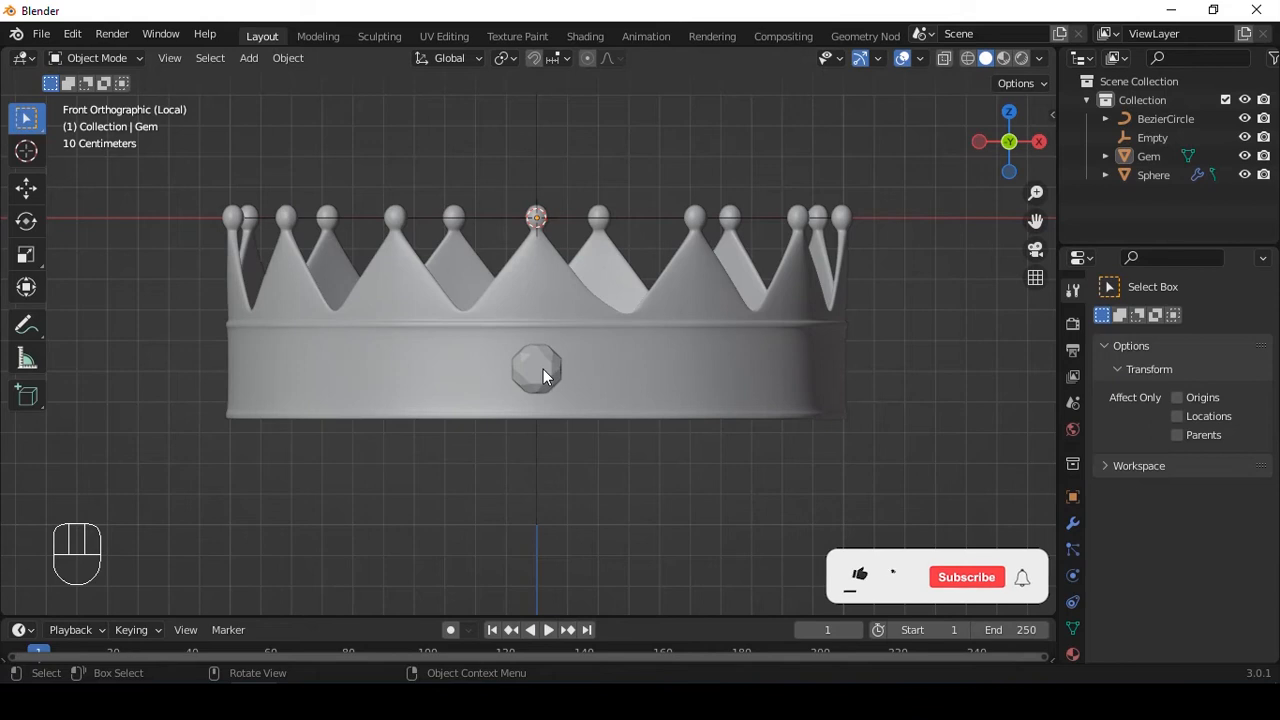
Add an Array modifier to the gem with a count of 12
click(543, 369)
click(1072, 523)
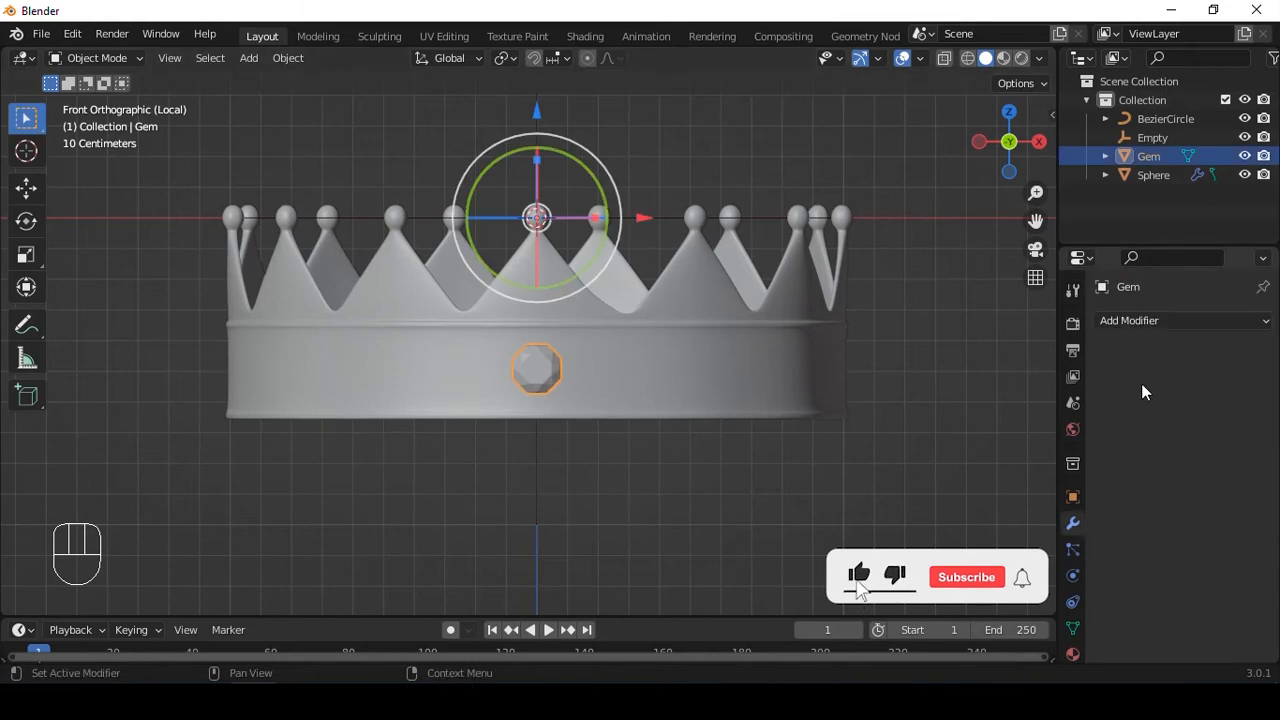
click(1142, 322)
click(891, 374)
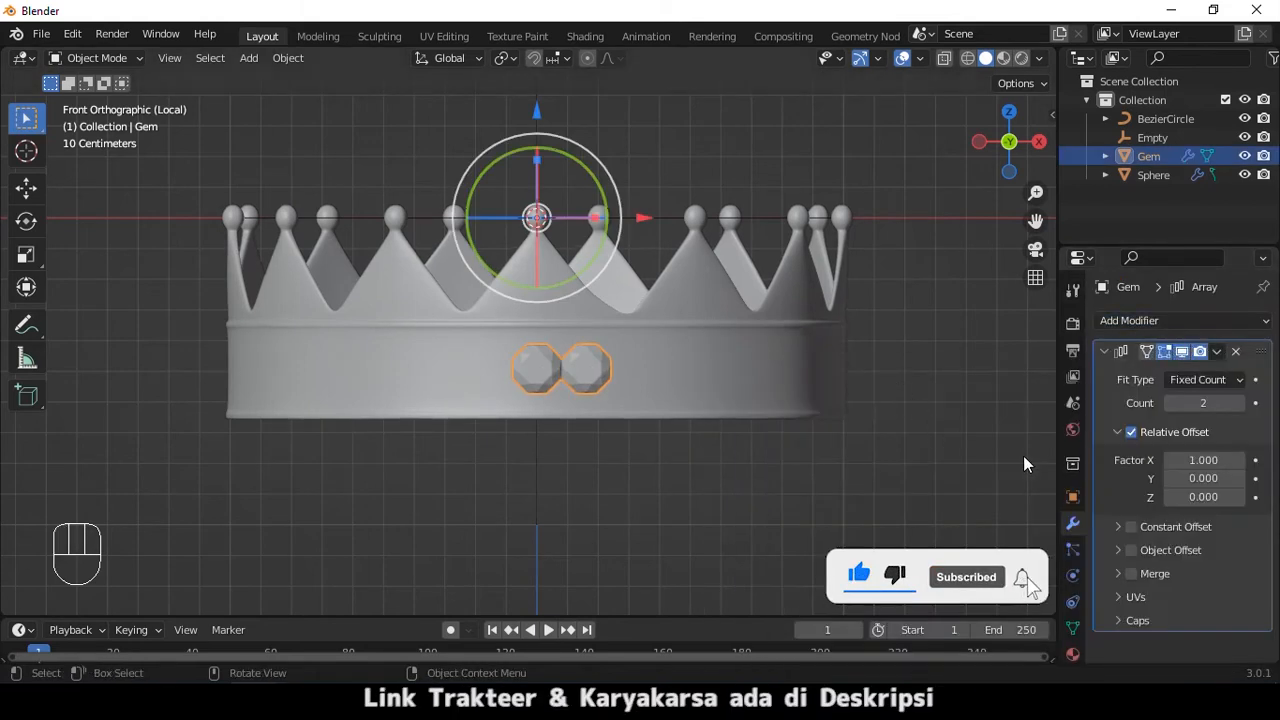
click(1210, 402)
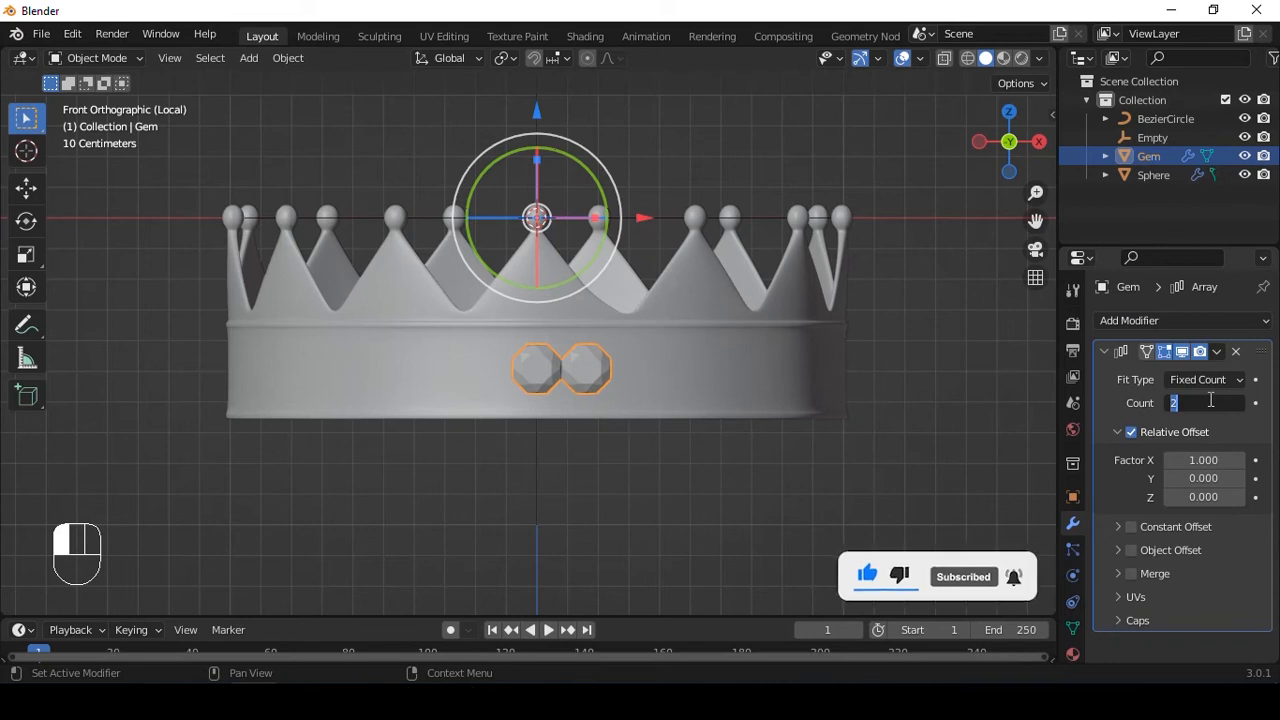
text(12)
key(Return)
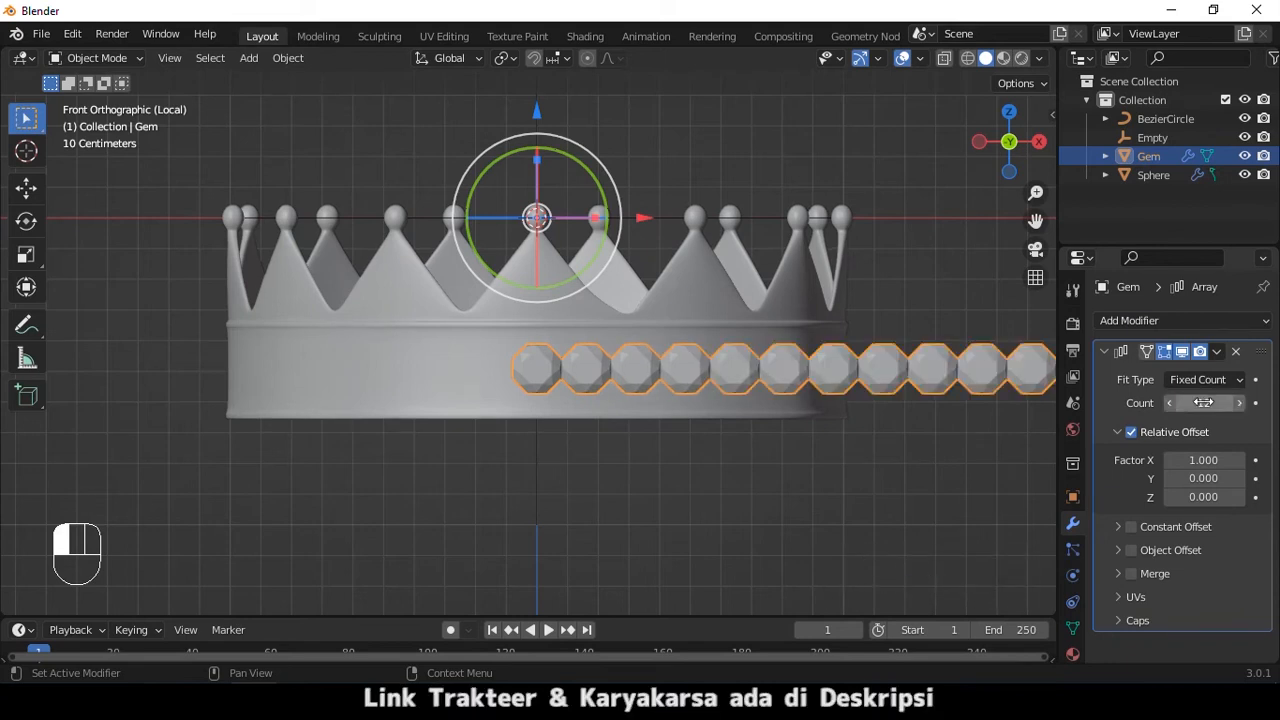
Turn off the gem array's Relative Offset and enable Object Offset with the Empty as its object
click(1131, 432)
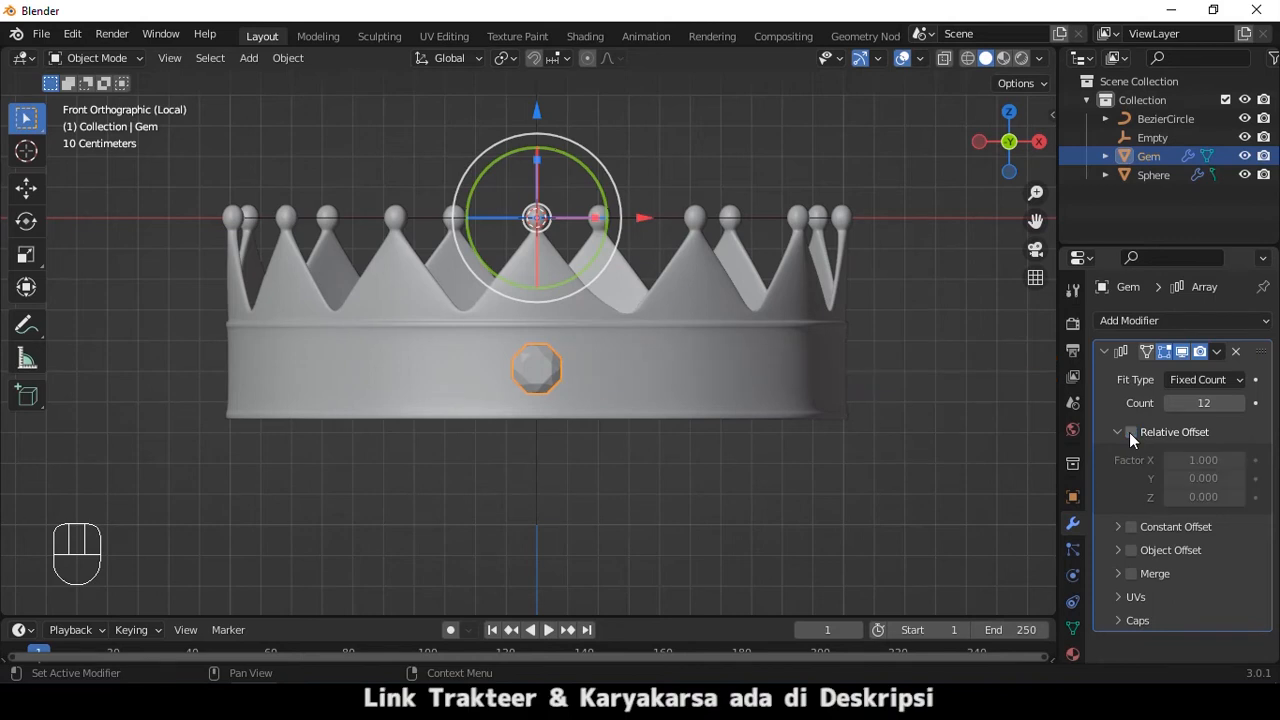
click(1130, 550)
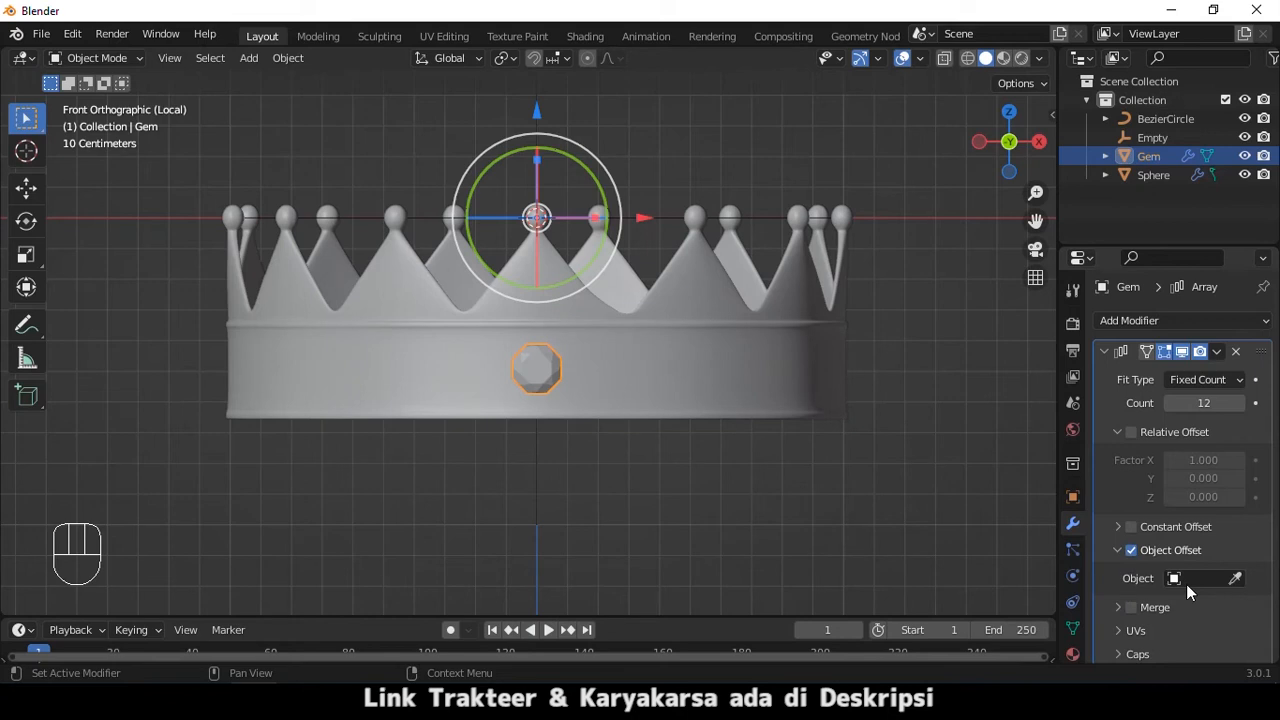
click(1195, 581)
click(1104, 407)
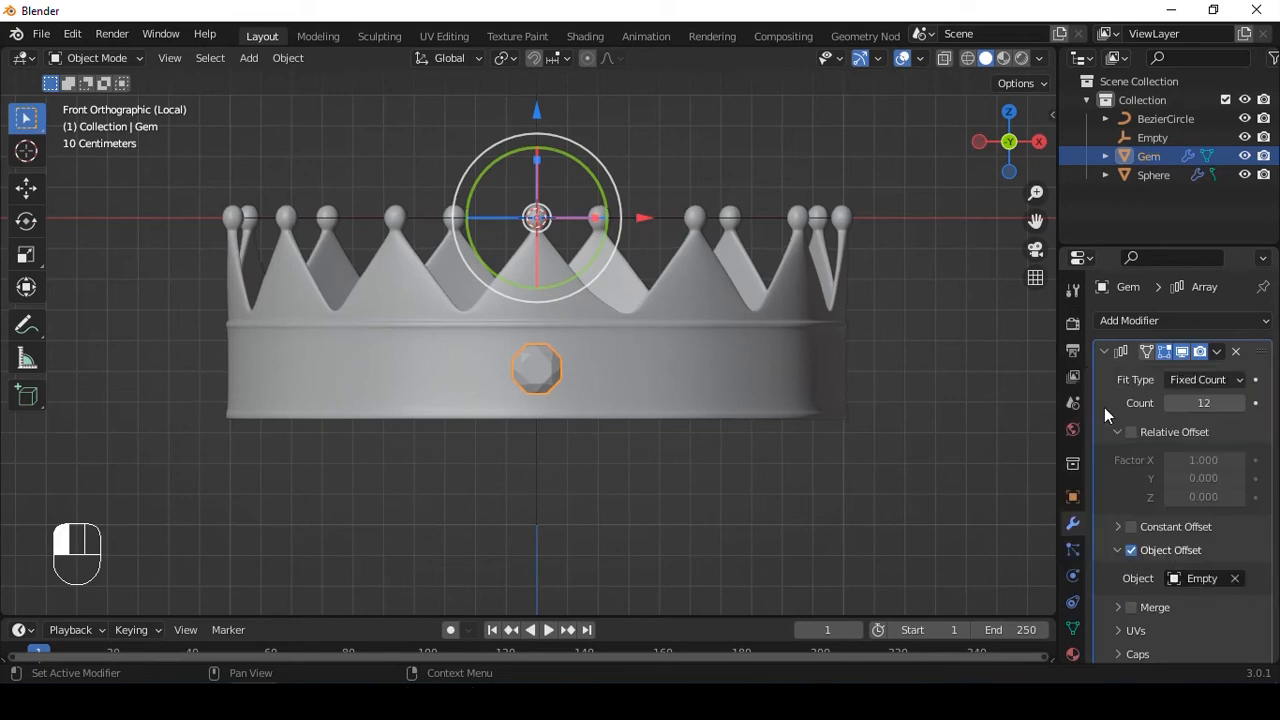
Rotate the empty about 30° around Z so the arrayed gems spread evenly around the crown's band
alt+drag(732, 318, 523, 220)
click(523, 220)
click(541, 245)
click(533, 228)
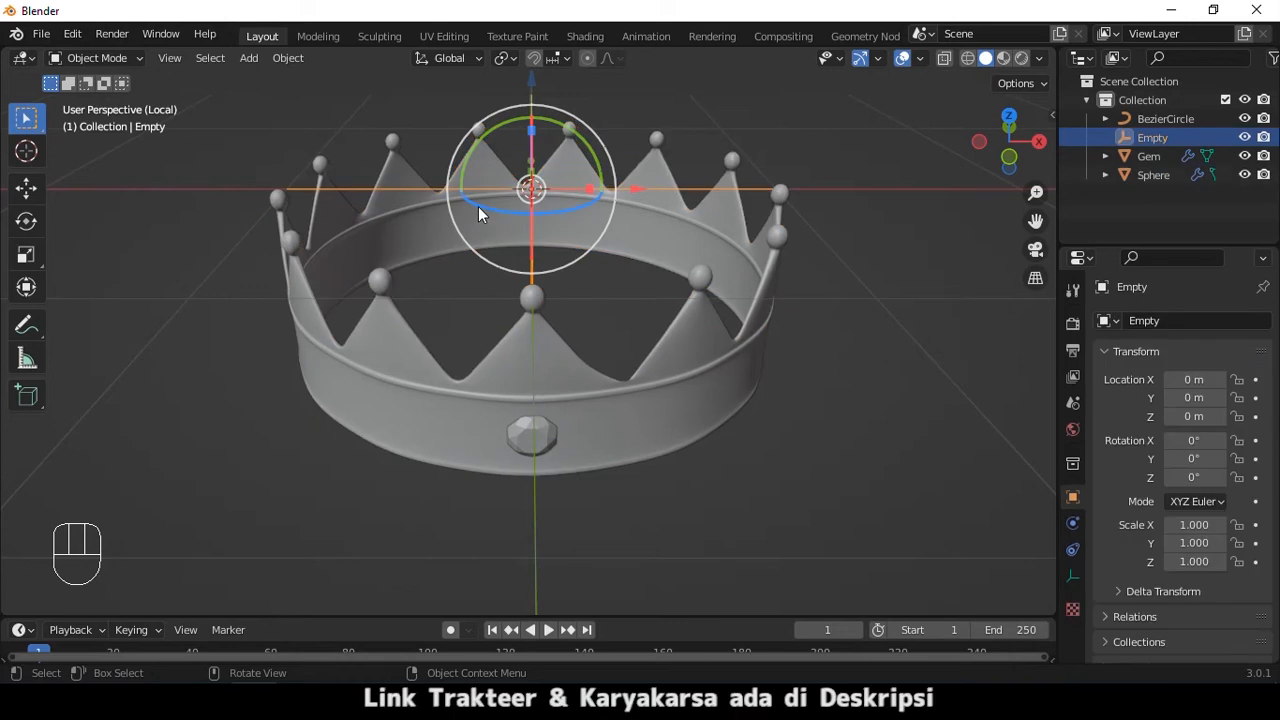
drag(472, 201, 500, 220)
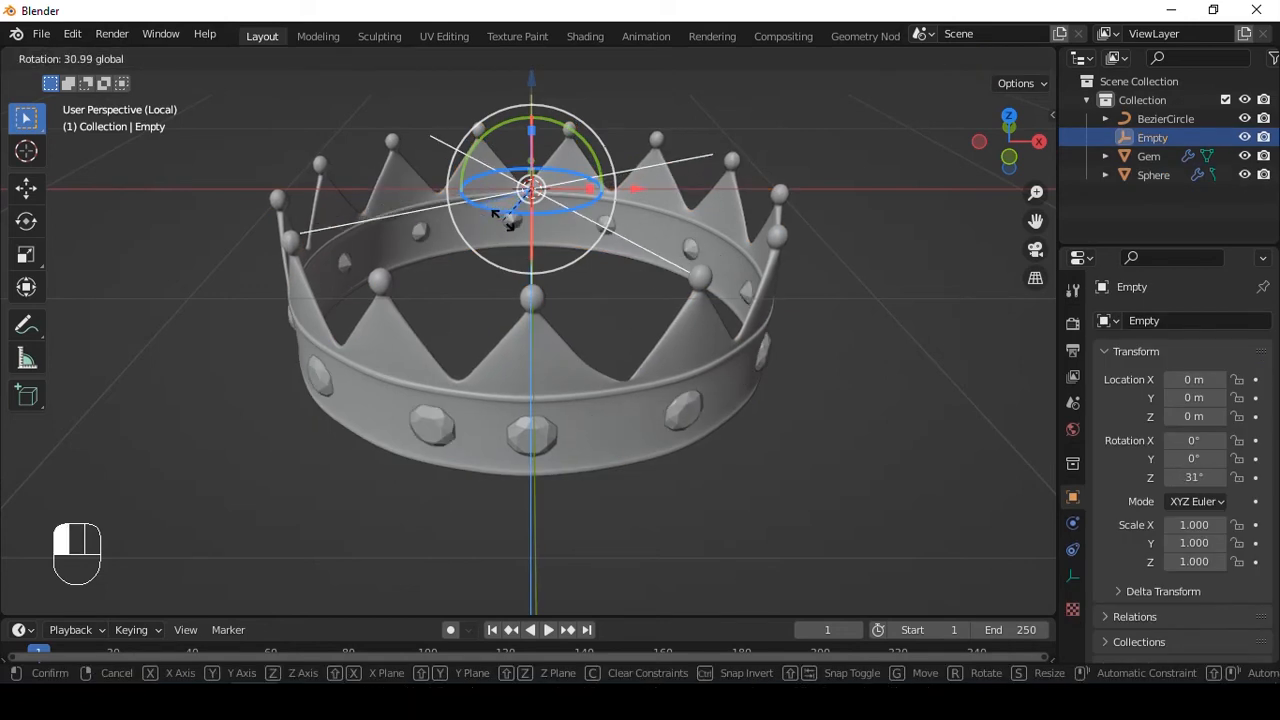
drag(506, 220, 503, 220)
alt+drag(687, 376, 826, 423)
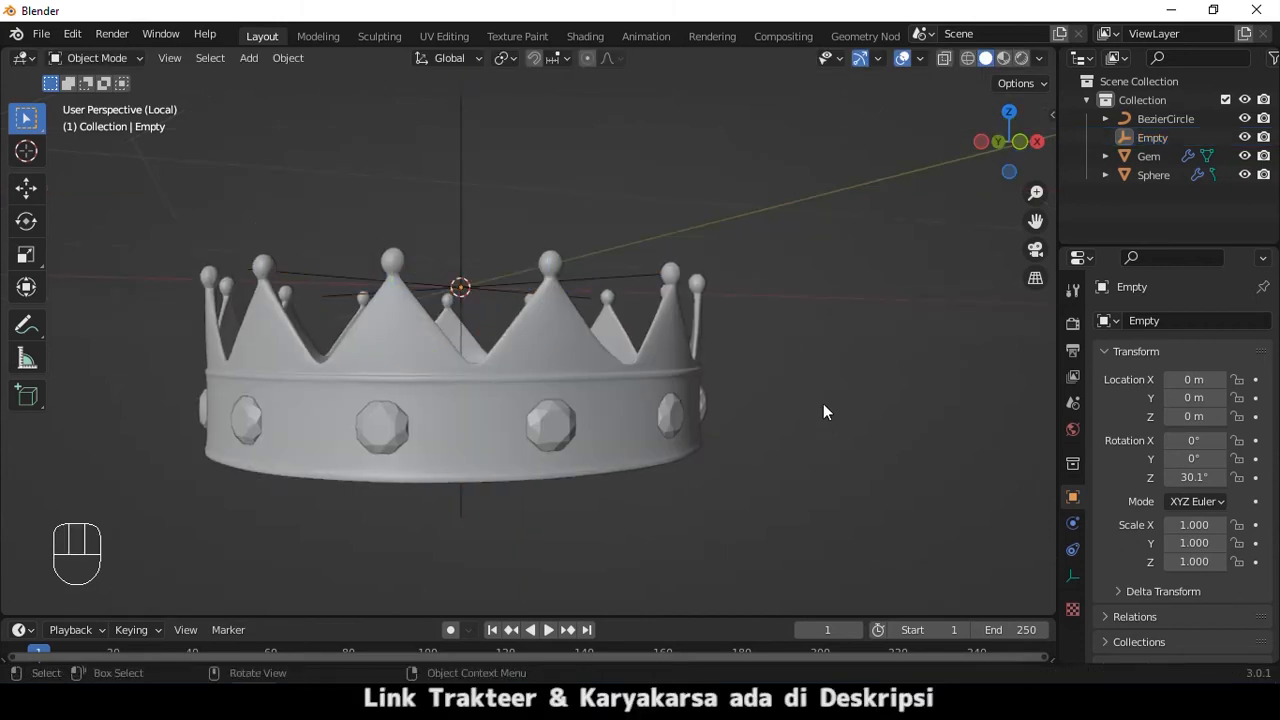
key(KP_1)
scroll(722, 354, up, 8)
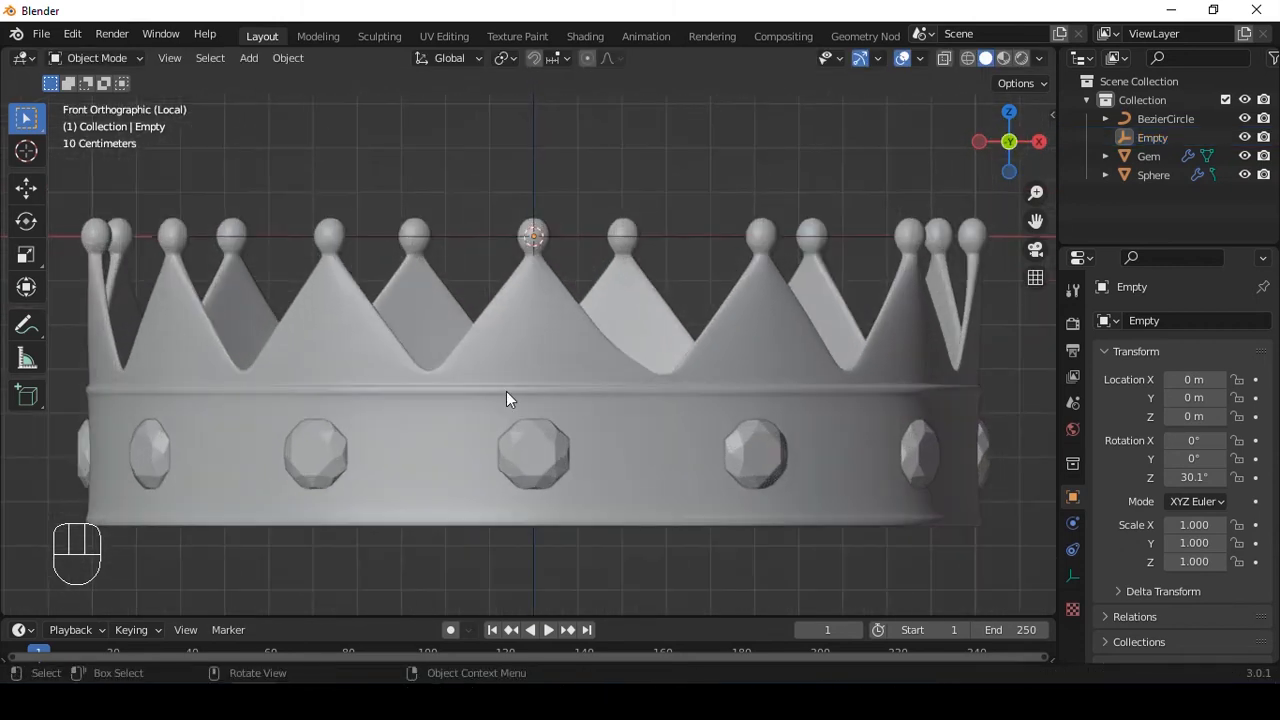
scroll(660, 360, down, 4)
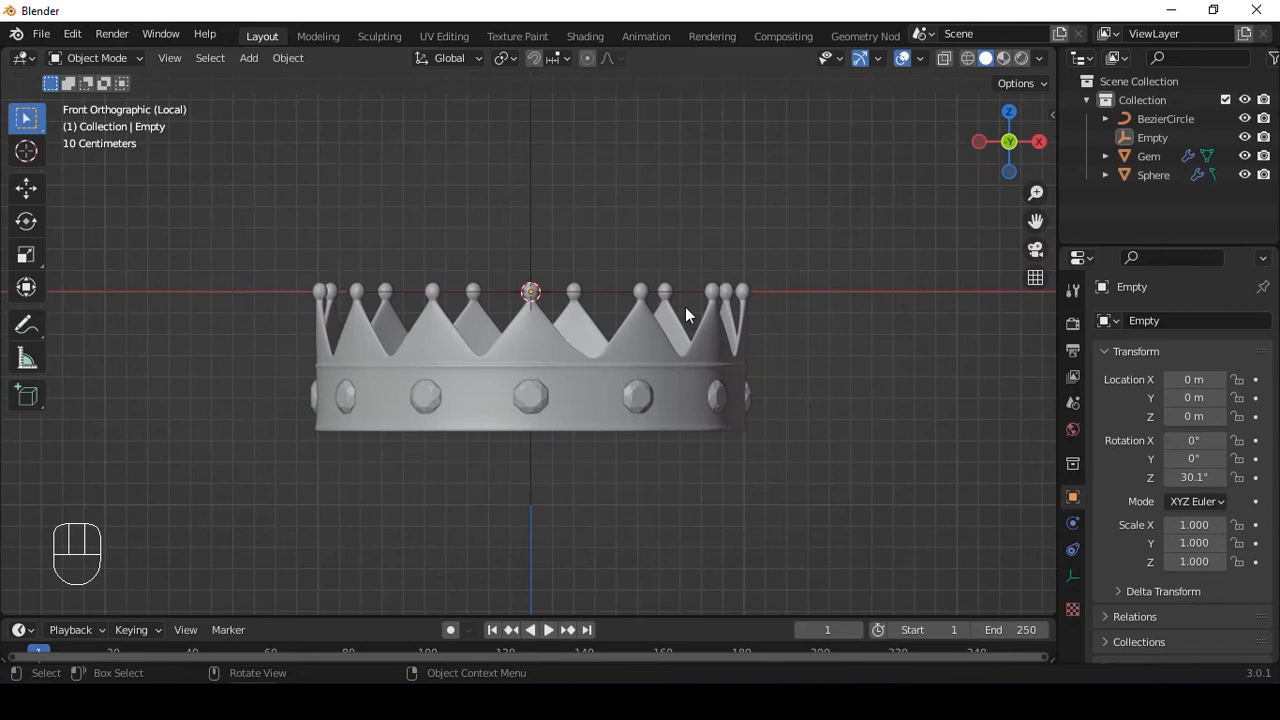
Apply the Array modifier on the gems
click(678, 358)
click(719, 392)
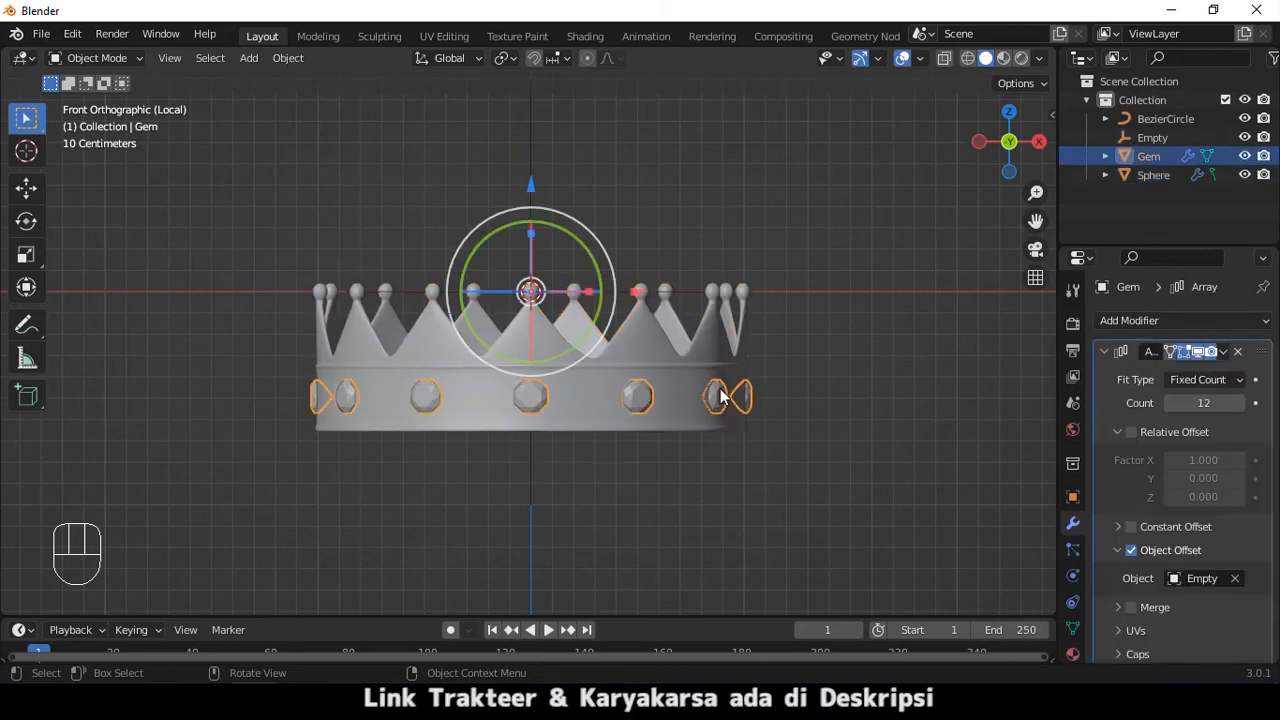
key(ctrl+a)
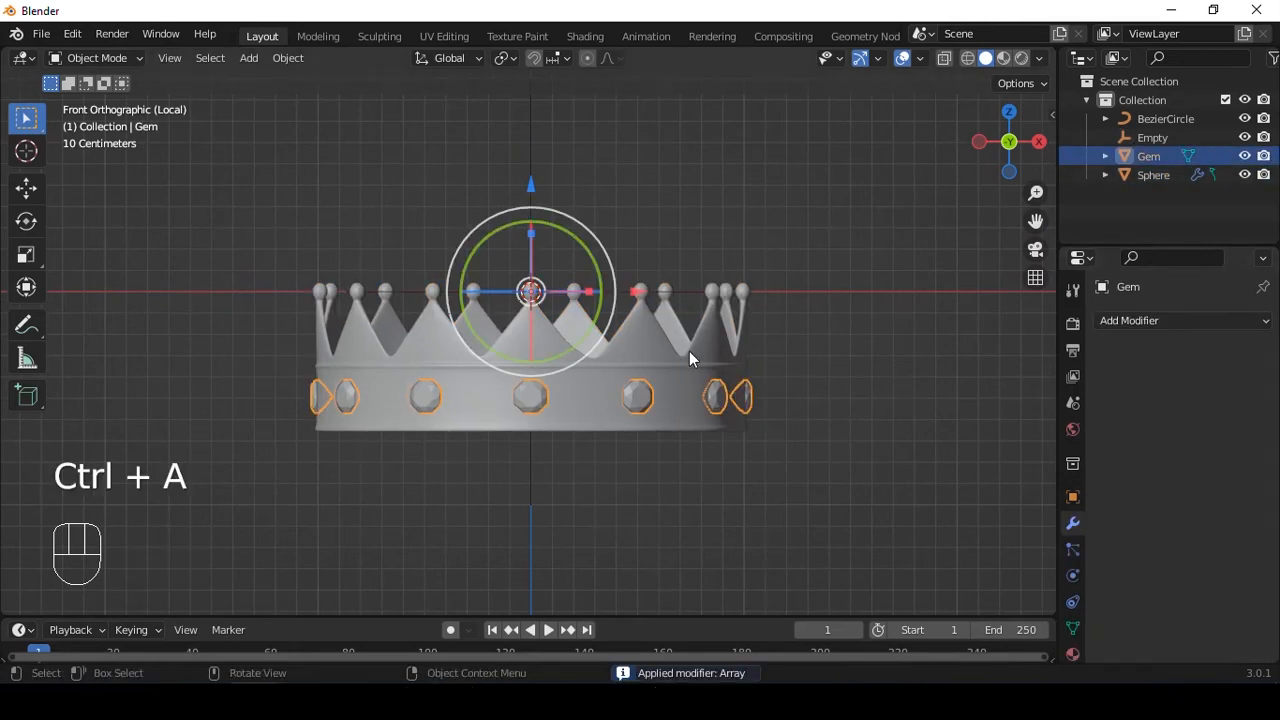
Scale the crown, gems and empty together down to about 0.32
click(694, 354)
drag(274, 217, 690, 506)
key(s)
key(s)
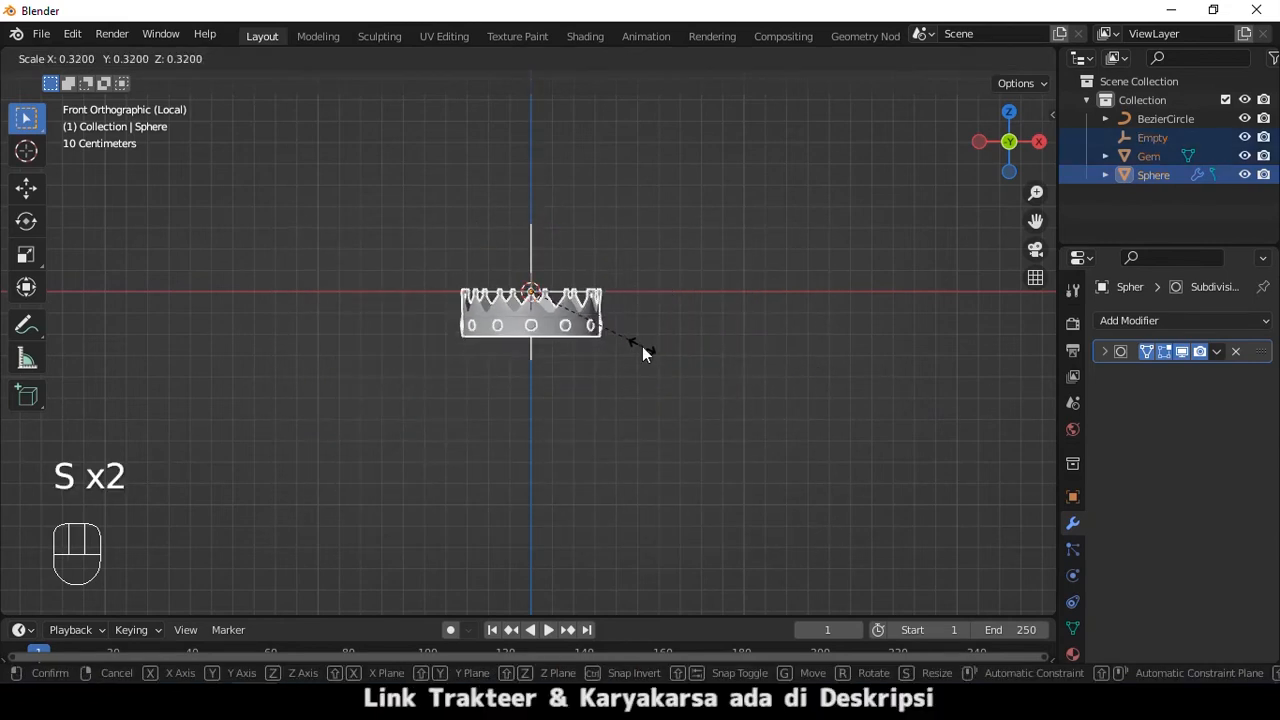
click(642, 346)
Move the crown, gems and empty up along Z until the crown's base rests on the grid floor
mouse_move(540, 209)
mouse_down()
mouse_move(532, 190)
mouse_move(531, 212)
mouse_up()
click(634, 322)
scroll(649, 319, up, 4)
alt+middle_drag(649, 319, 651, 330)
key(grave)
click(614, 231)
scroll(614, 231, down, 5)
scroll(614, 243, down, 1)
drag(501, 215, 646, 320)
alt+shift+middle_drag(646, 265, 637, 388)
drag(524, 270, 518, 200)
middle_drag(706, 254, 680, 294)
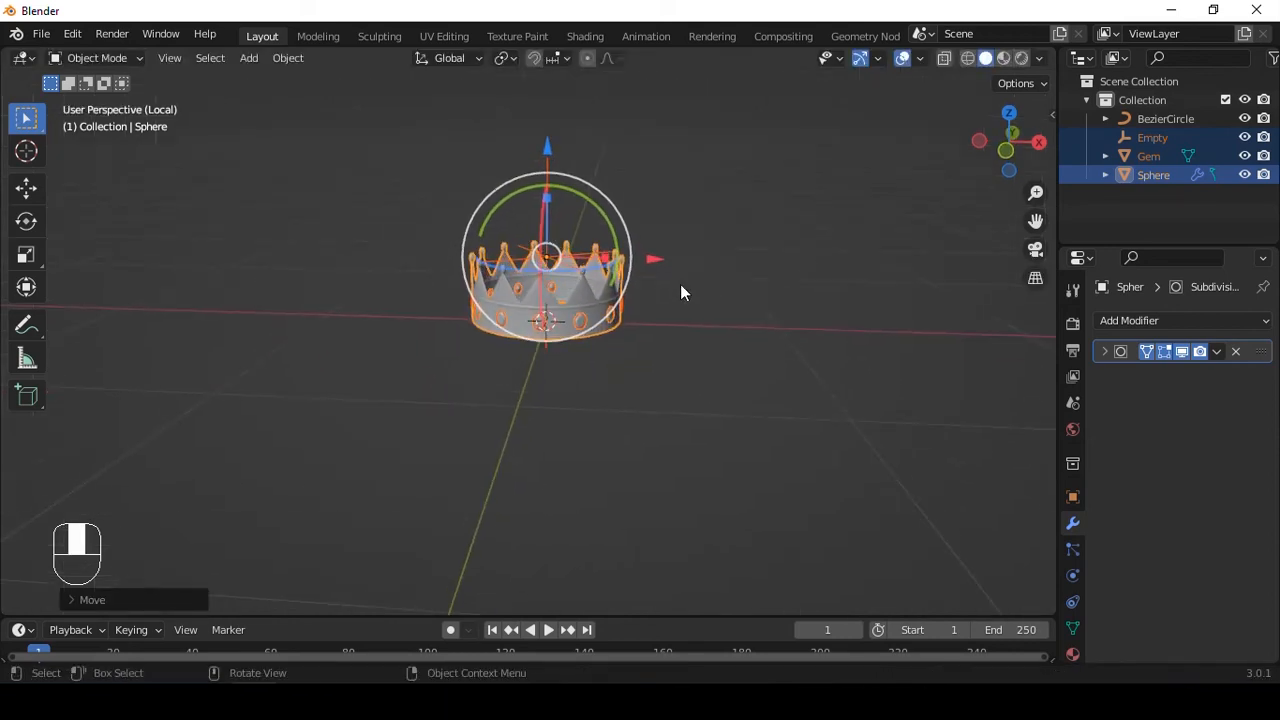
Add a plane under the crown and scale it up into a large floor
key(shift+a)
mouse_move(629, 71)
click(785, 72)
key(s)
click(329, 257)
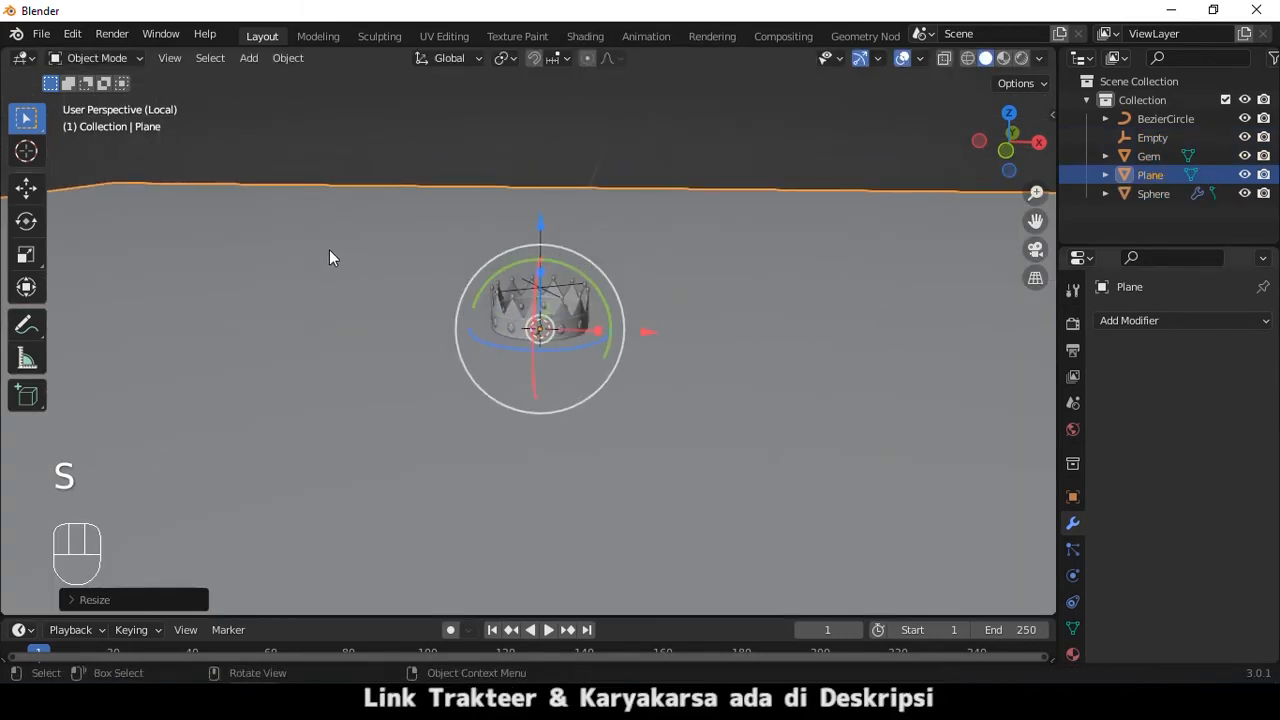
key(s)
click(690, 312)
Extrude the plane's back edge upward and bevel the corner edge into a smooth curved backdrop
key(Tab)
key(2)
click(611, 289)
key(e)
click(690, 200)
click(600, 317)
key(ctrl+b)
click(764, 272)
key(Tab)
Add a camera and align it to the front view framing the crown
key(grave)
click(560, 182)
scroll(573, 262, up, 9)
shift+middle_drag(573, 272, 567, 284)
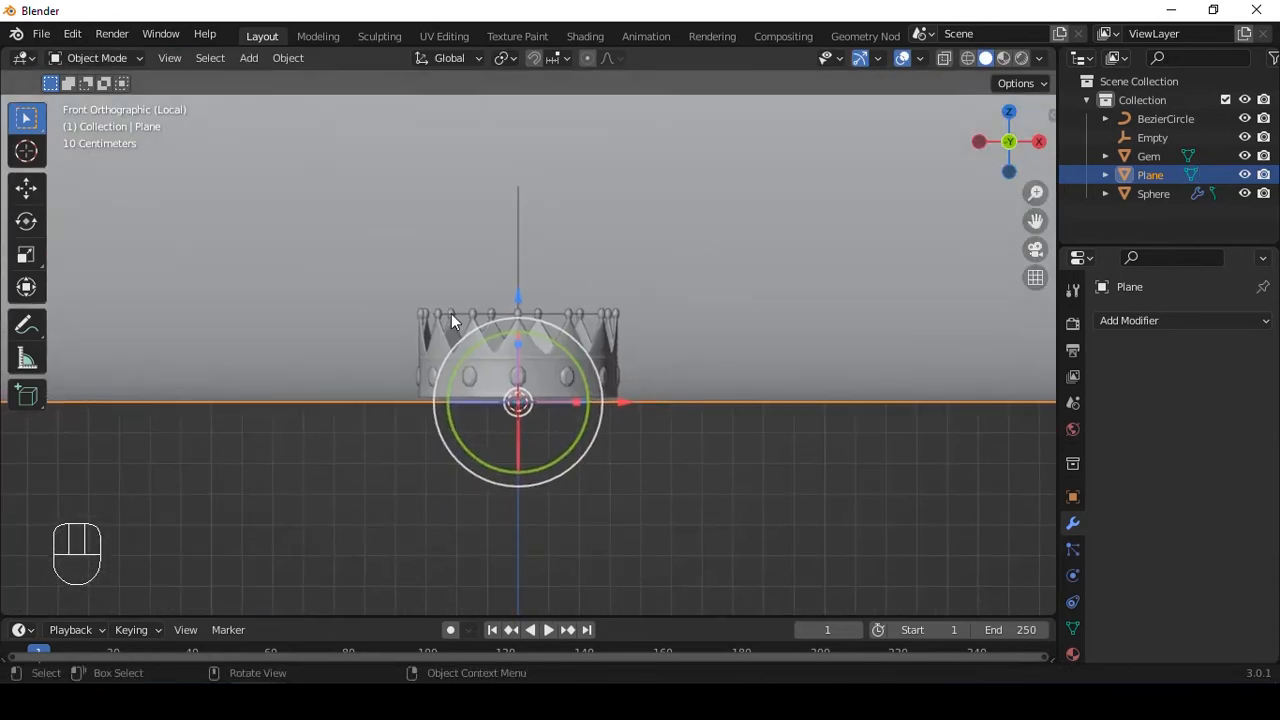
key(shift+a)
click(616, 535)
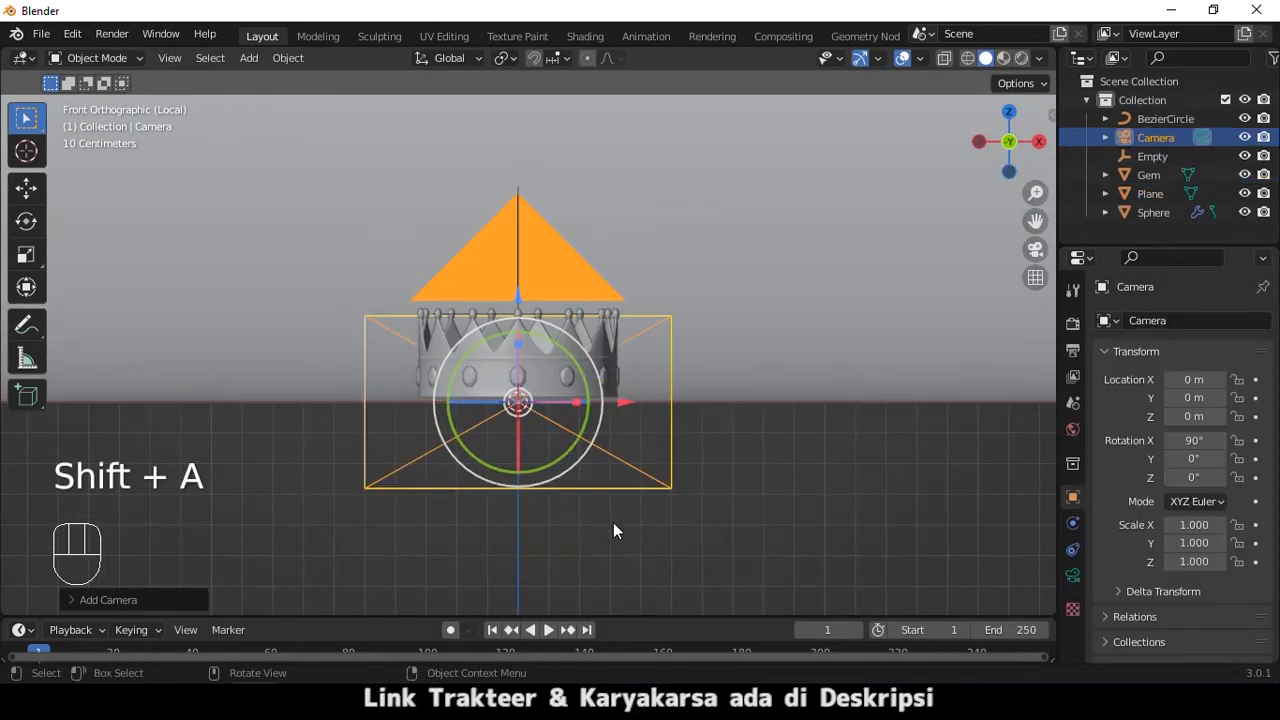
scroll(668, 342, up, 3)
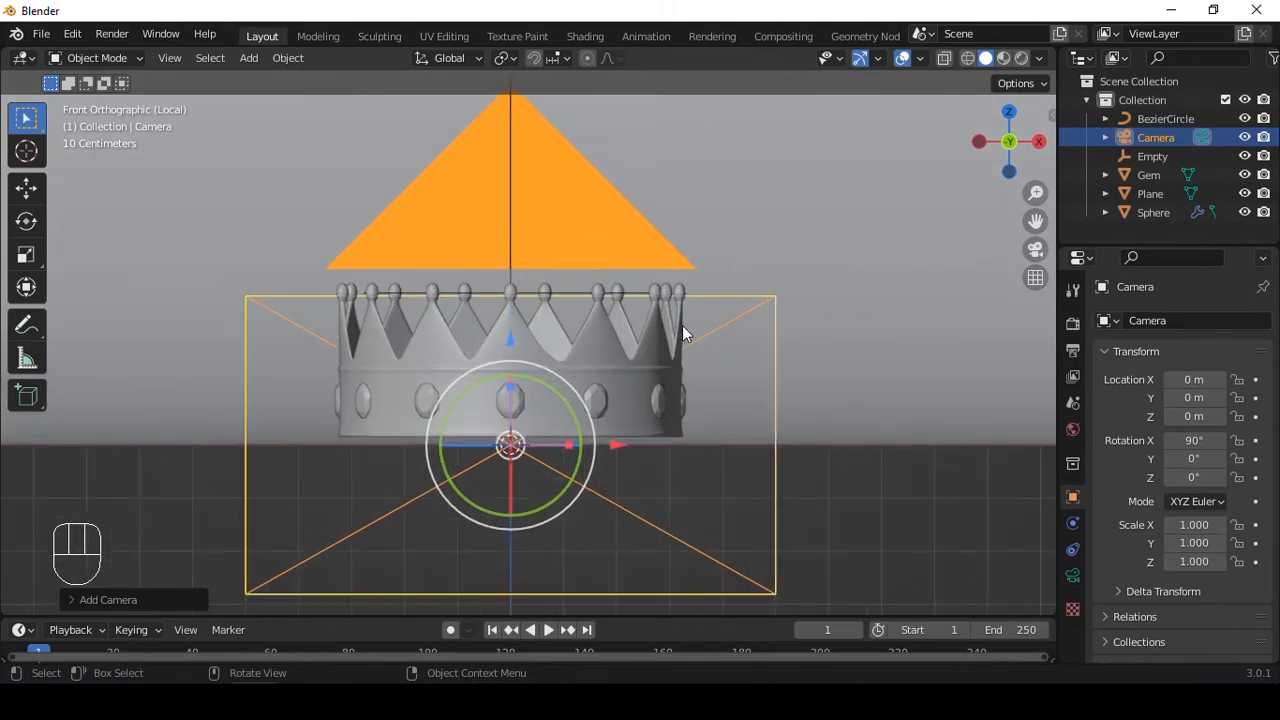
key(ctrl+alt+KP_0)
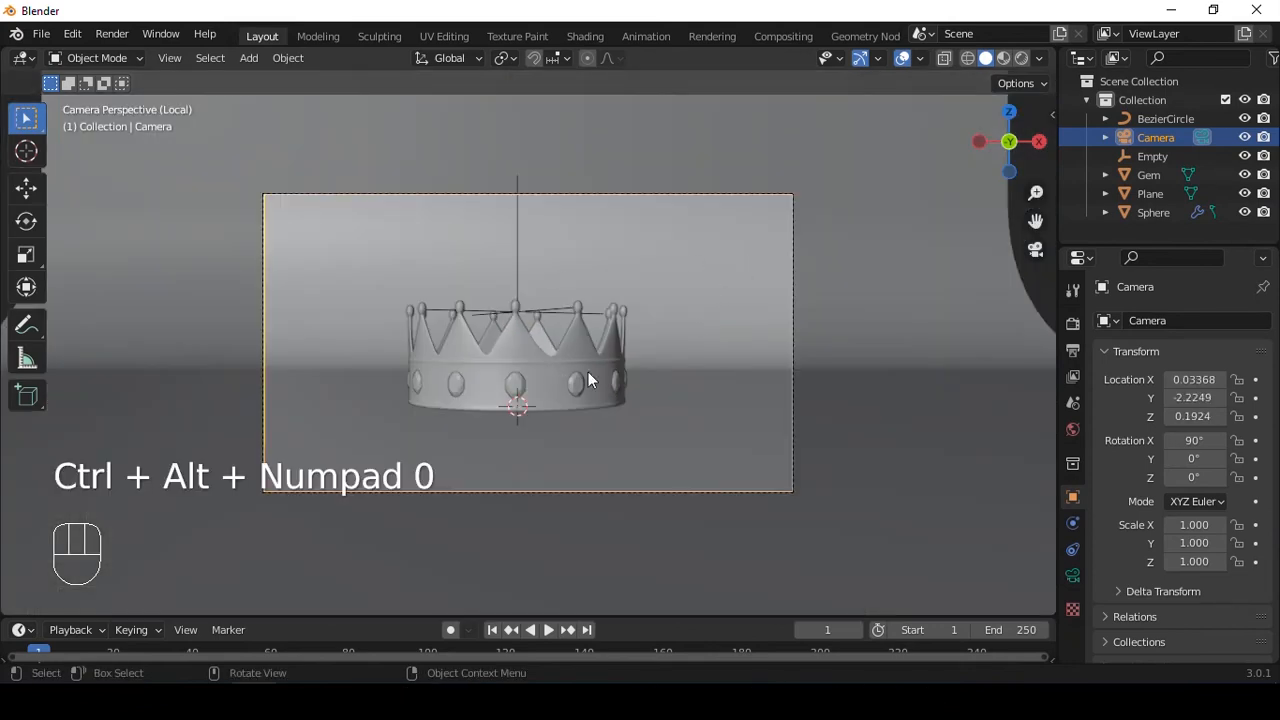
Enable Lock Camera to View and check the Camera to View option in the view lock settings
key(q)
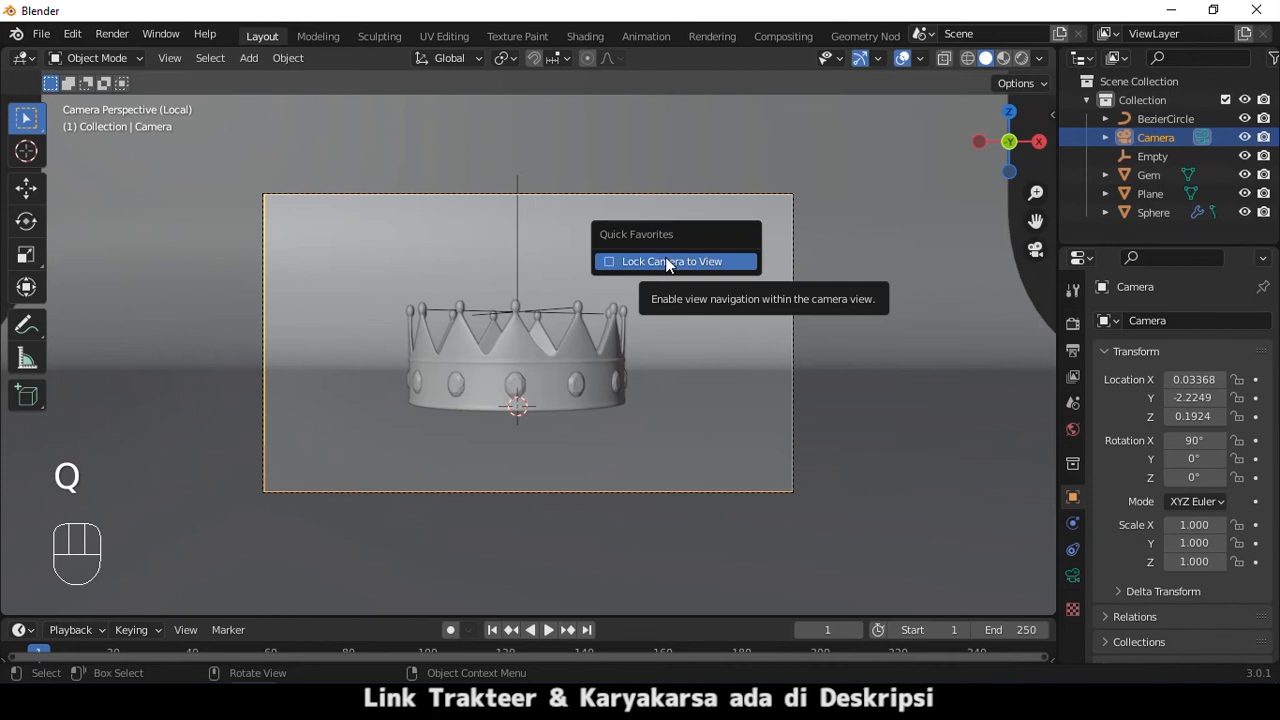
click(666, 260)
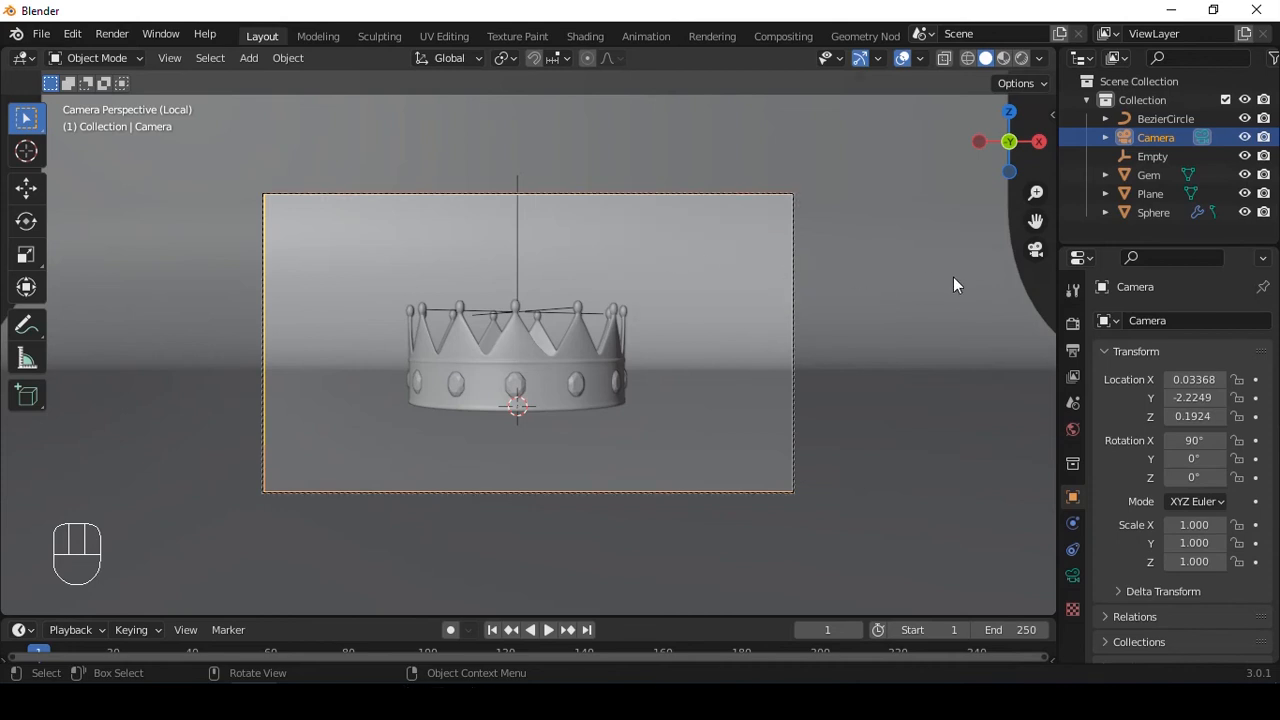
key(n)
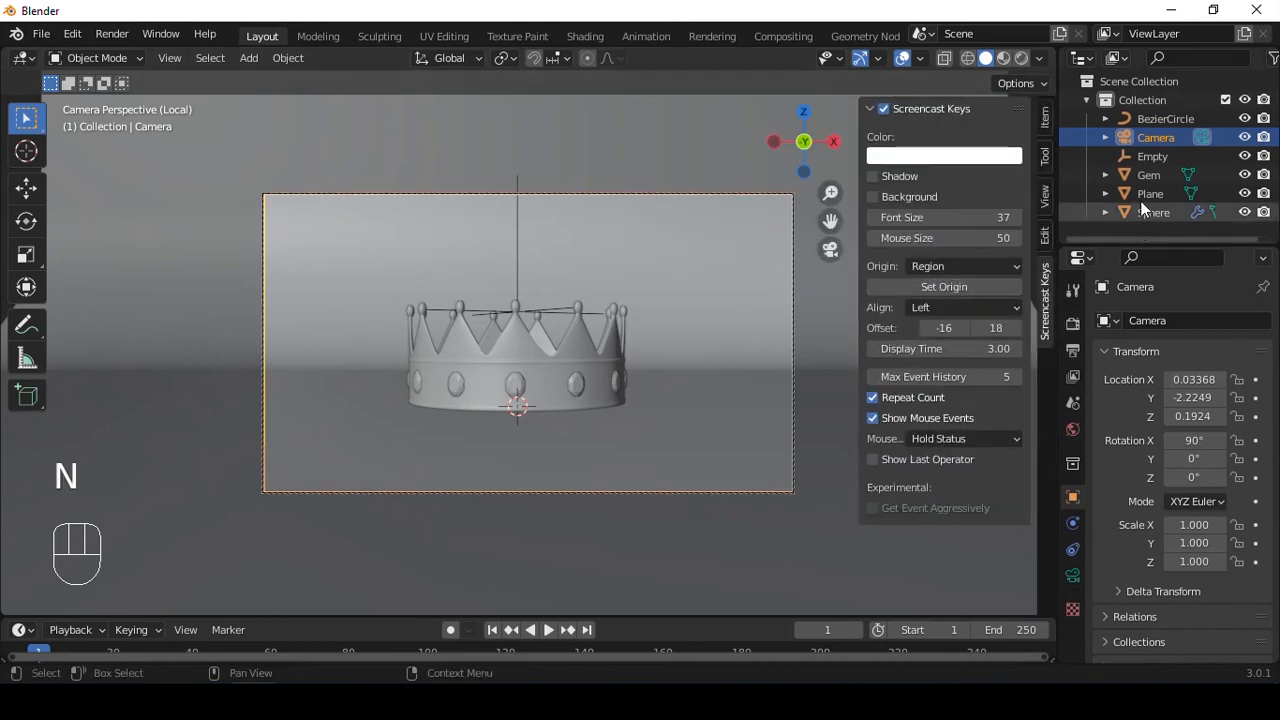
click(1045, 200)
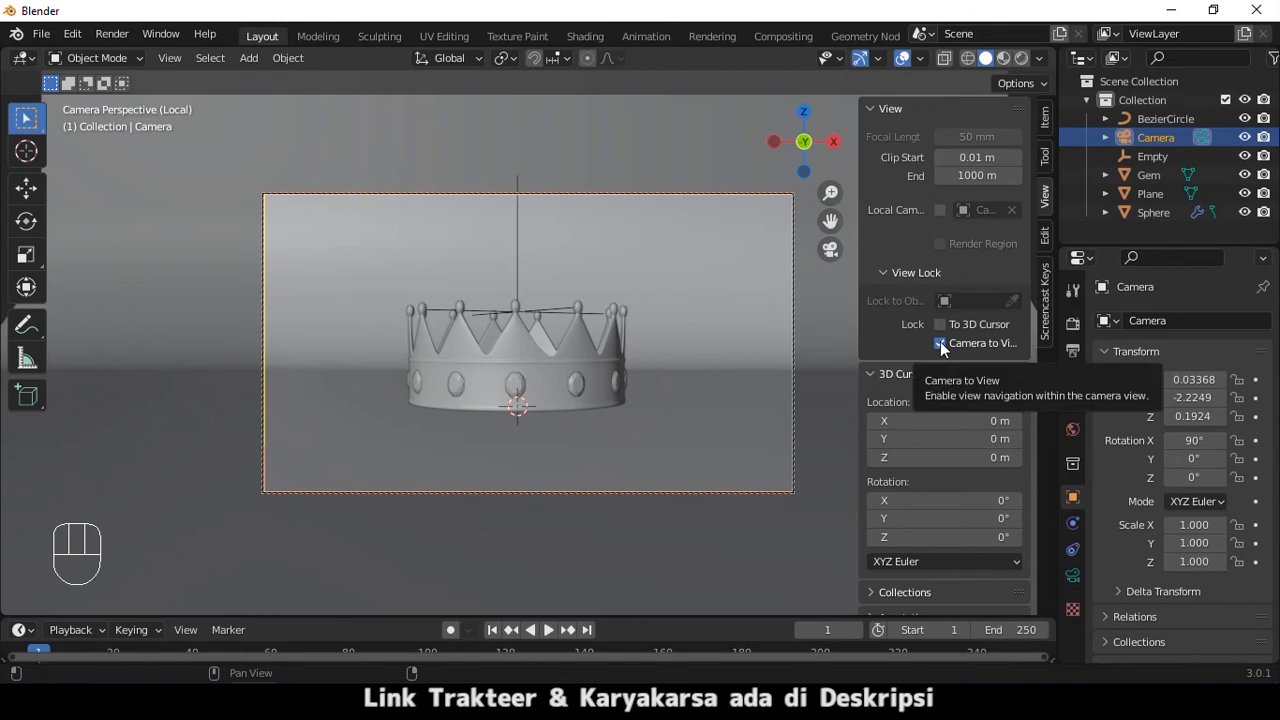
key(n)
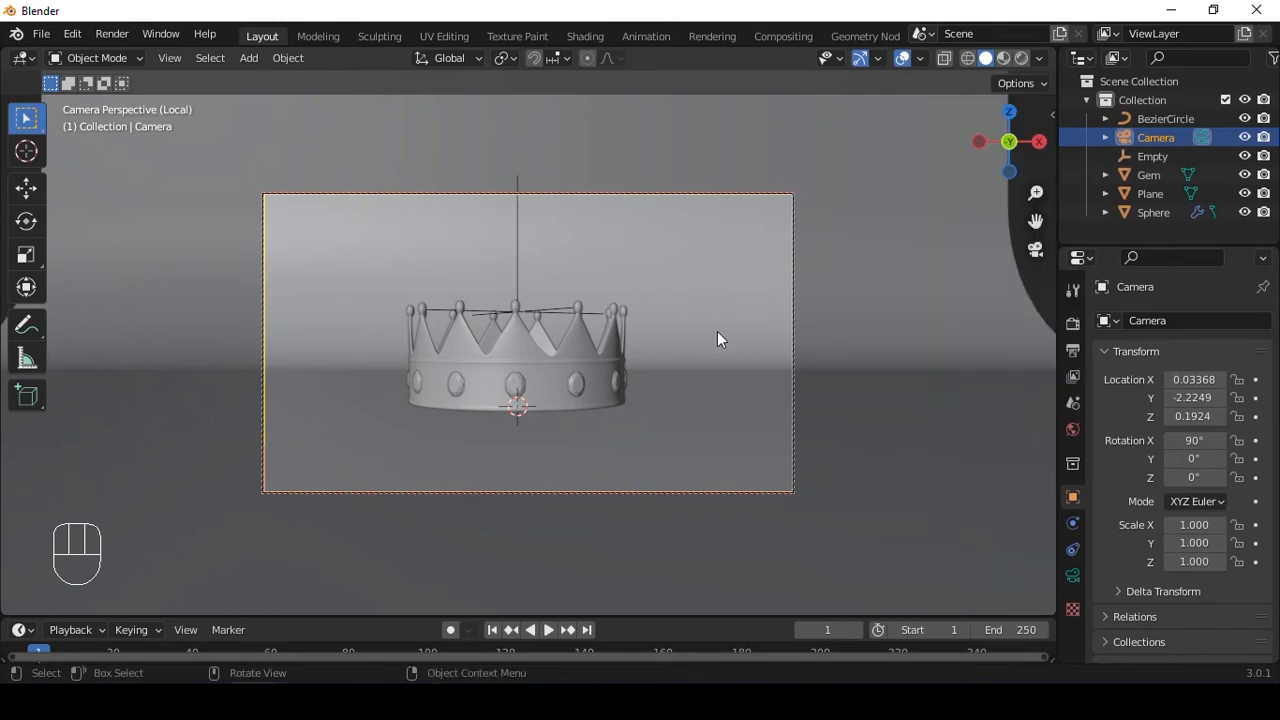
Orbit the camera to about 78° X and 22° Z rotation to frame the crown from above, and unlock it from the view
alt+middle_drag(696, 294, 570, 350)
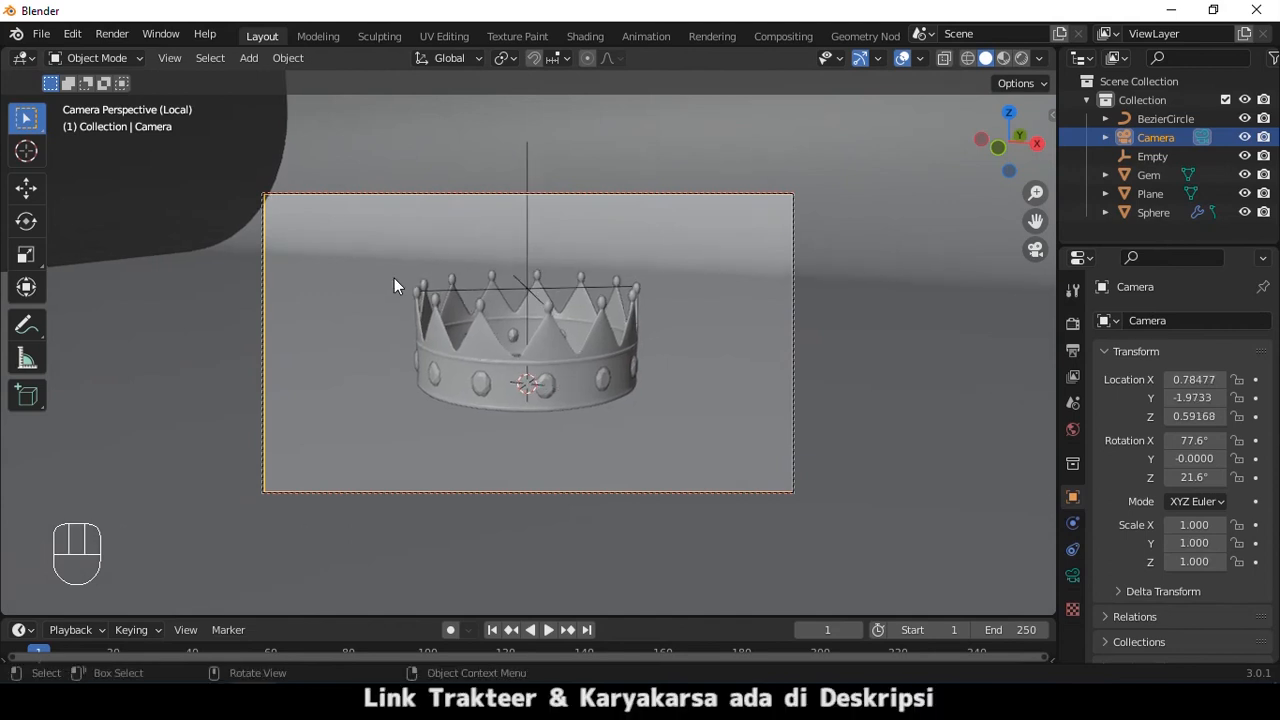
click(456, 348)
drag(628, 392, 546, 384)
click(213, 158)
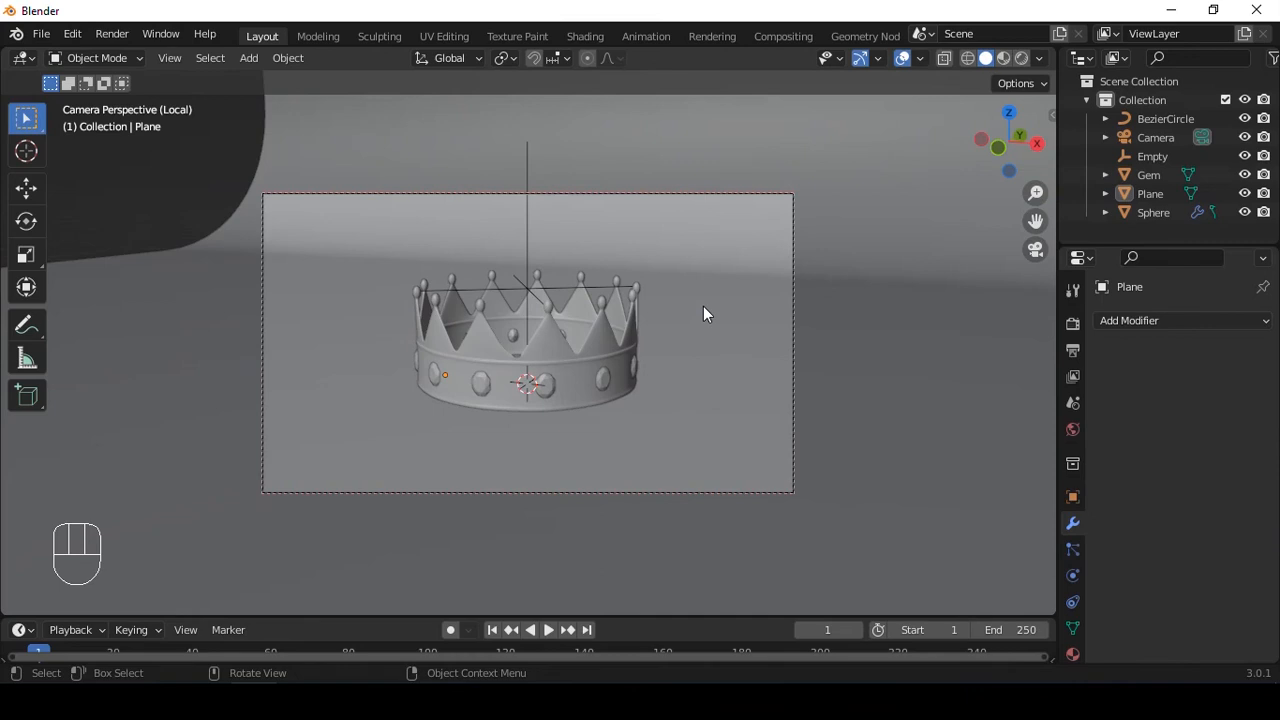
key(q)
click(631, 300)
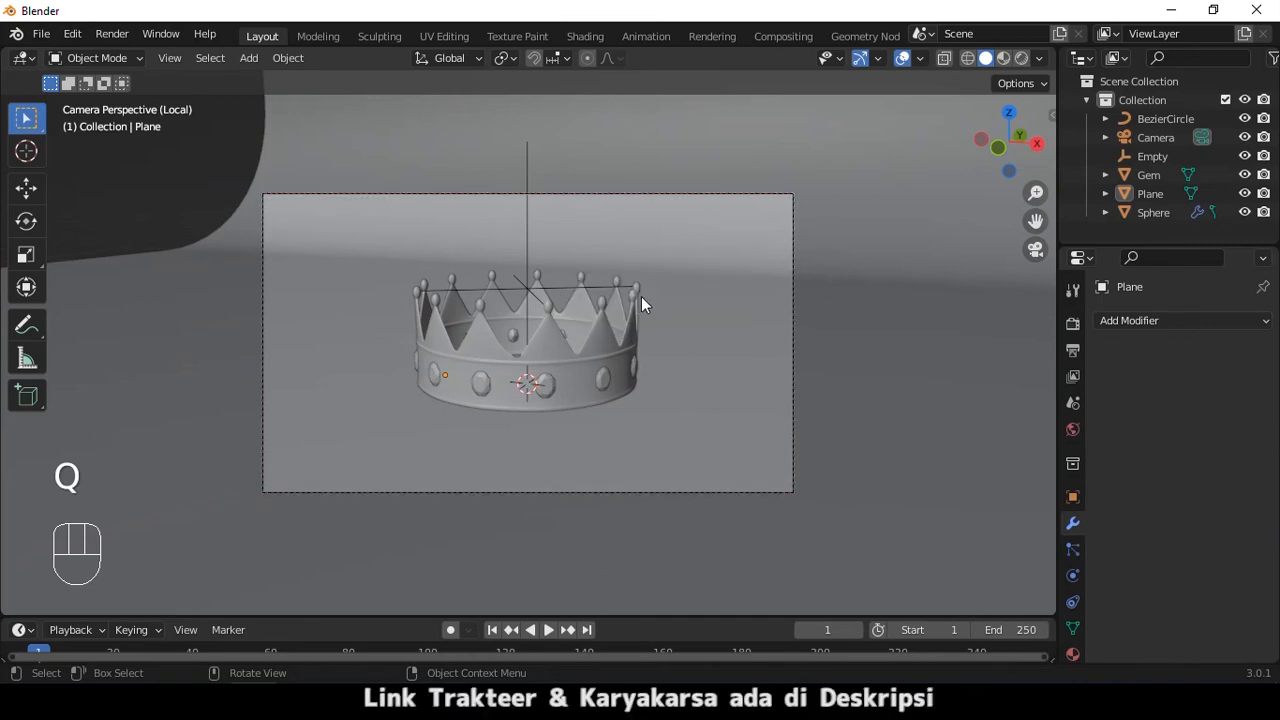
scroll(638, 298, up, 2)
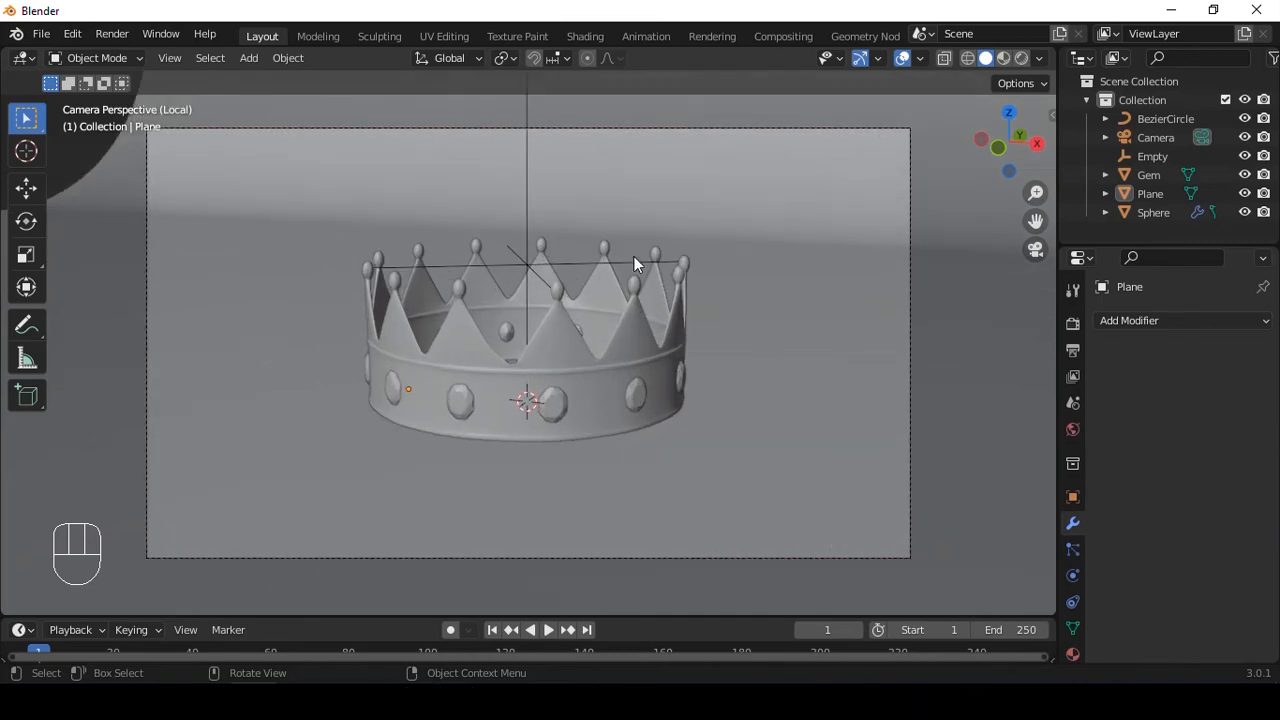
Select the crown and switch the viewport to Material Preview shading
click(626, 324)
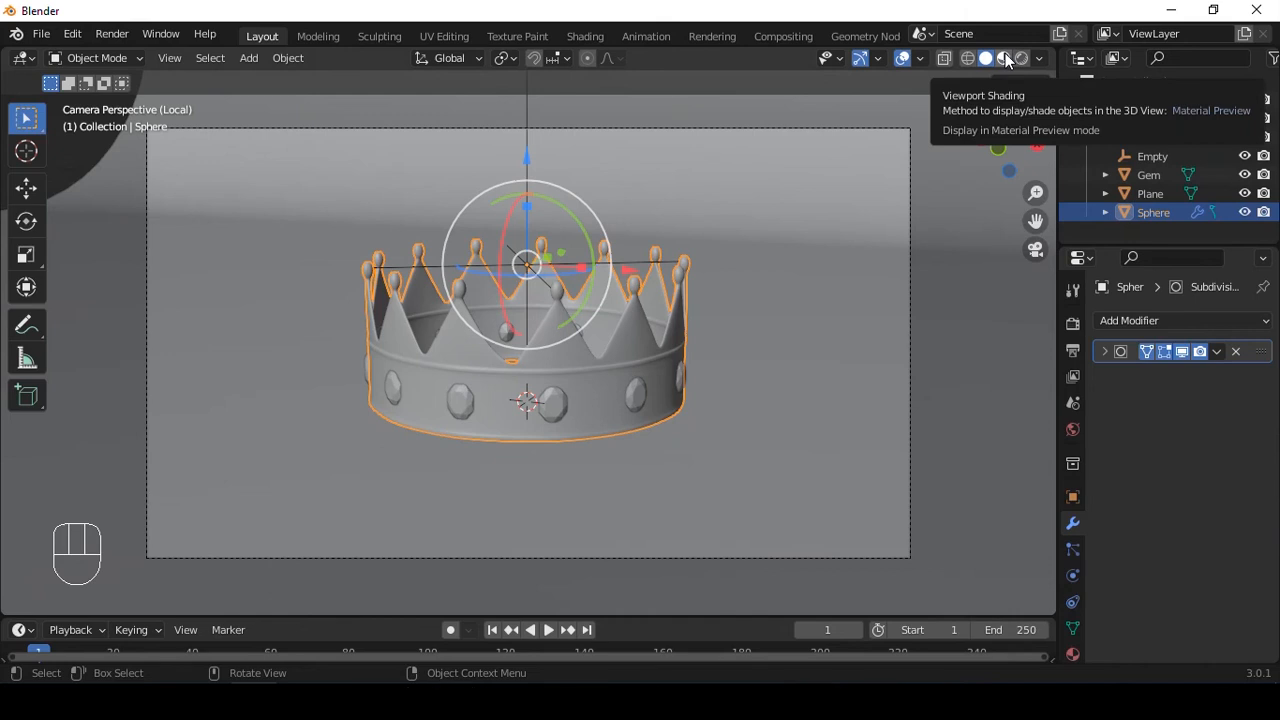
click(1004, 58)
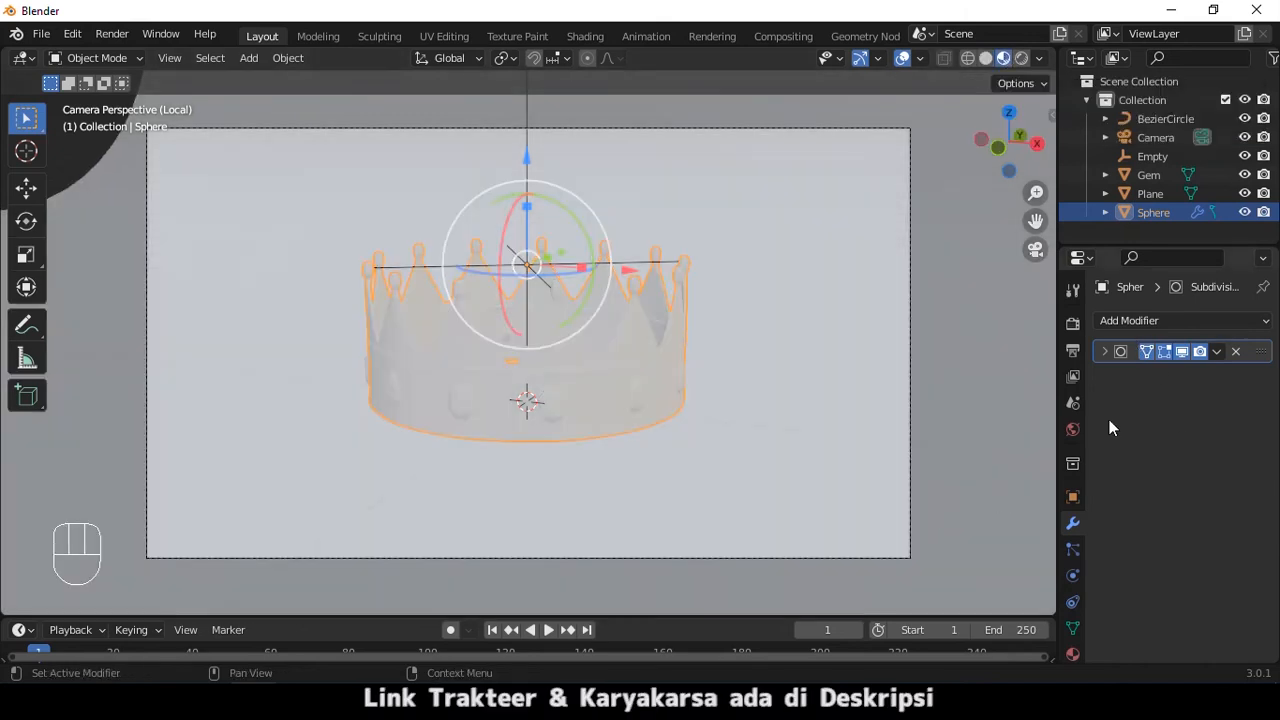
Add a new material to the crown and set its base color to hex E7A74E
click(1072, 655)
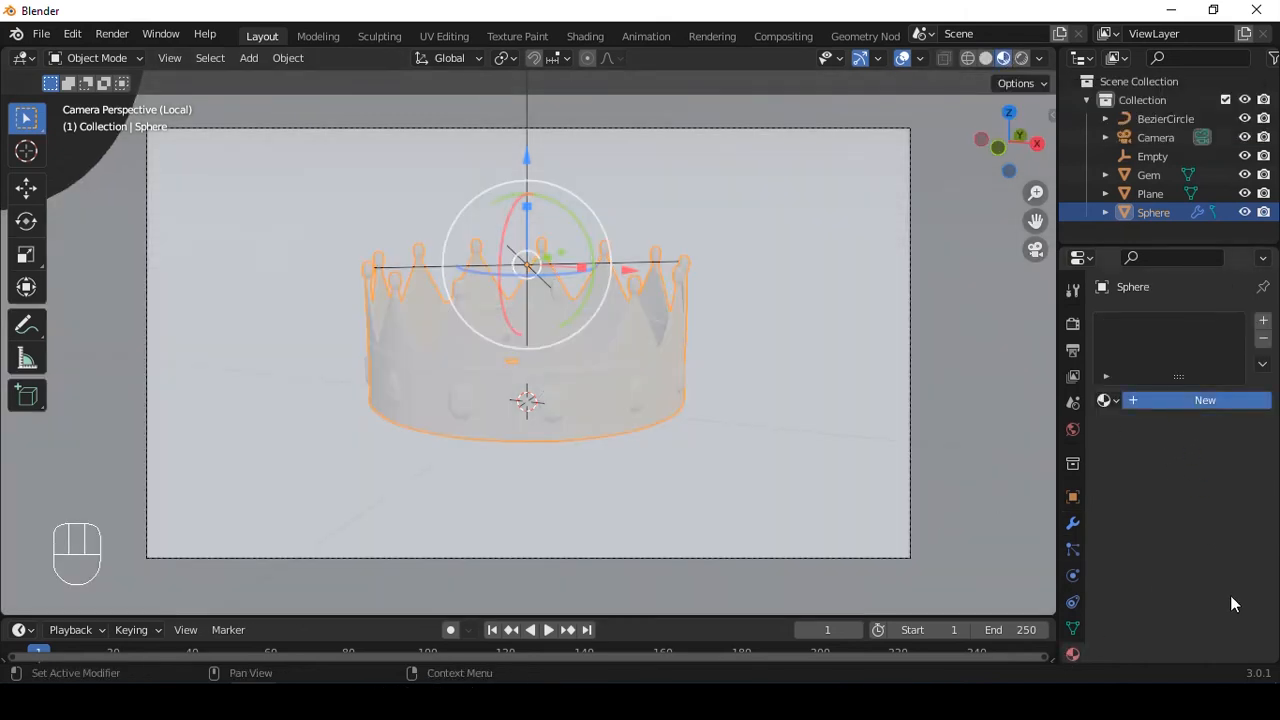
click(1222, 600)
click(1209, 487)
text(e7a7)
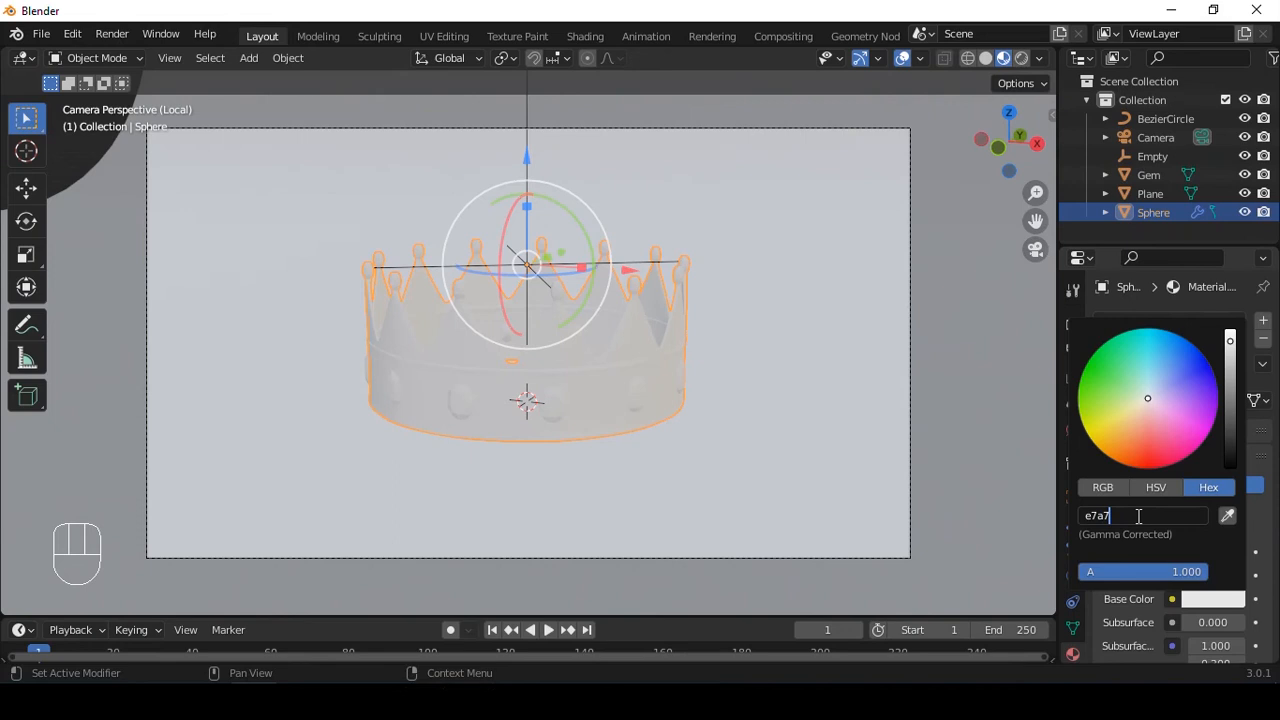
text(4e)
key(Return)
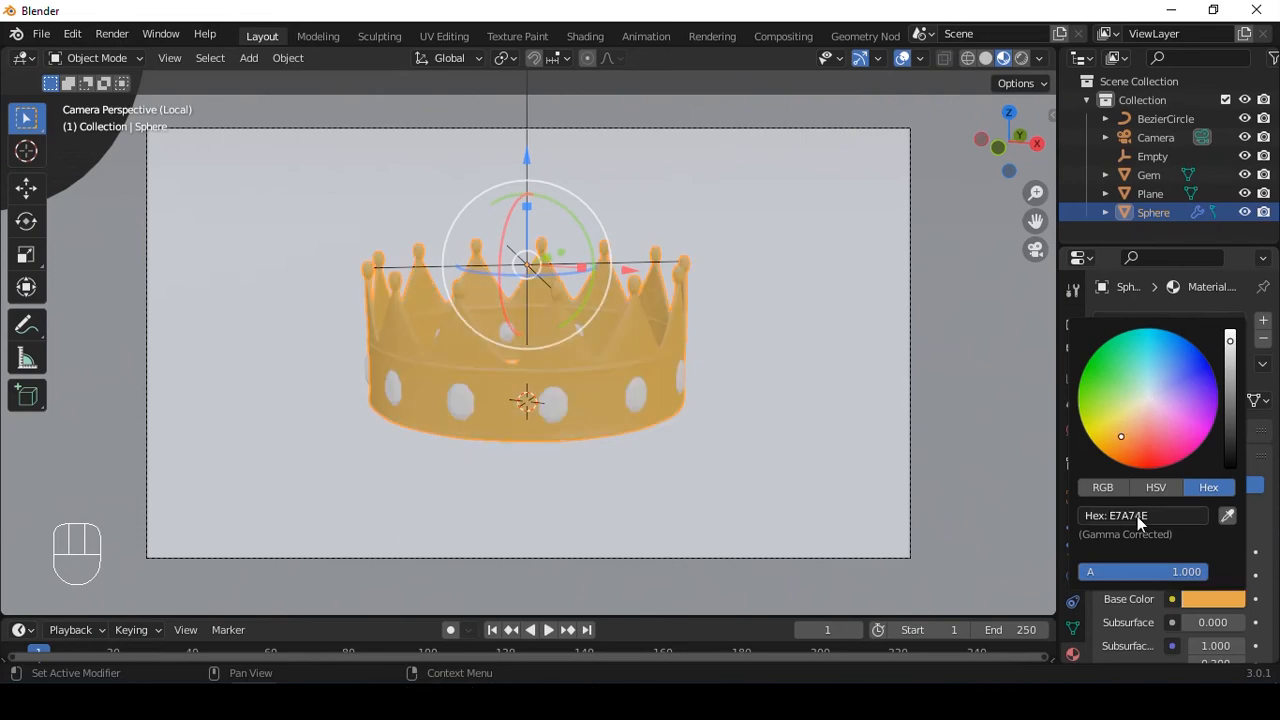
Set the crown material's metallic to 1.000 and its roughness to 0.036 for polished gold
scroll(1193, 473, down, 6)
drag(1193, 477, 1245, 477)
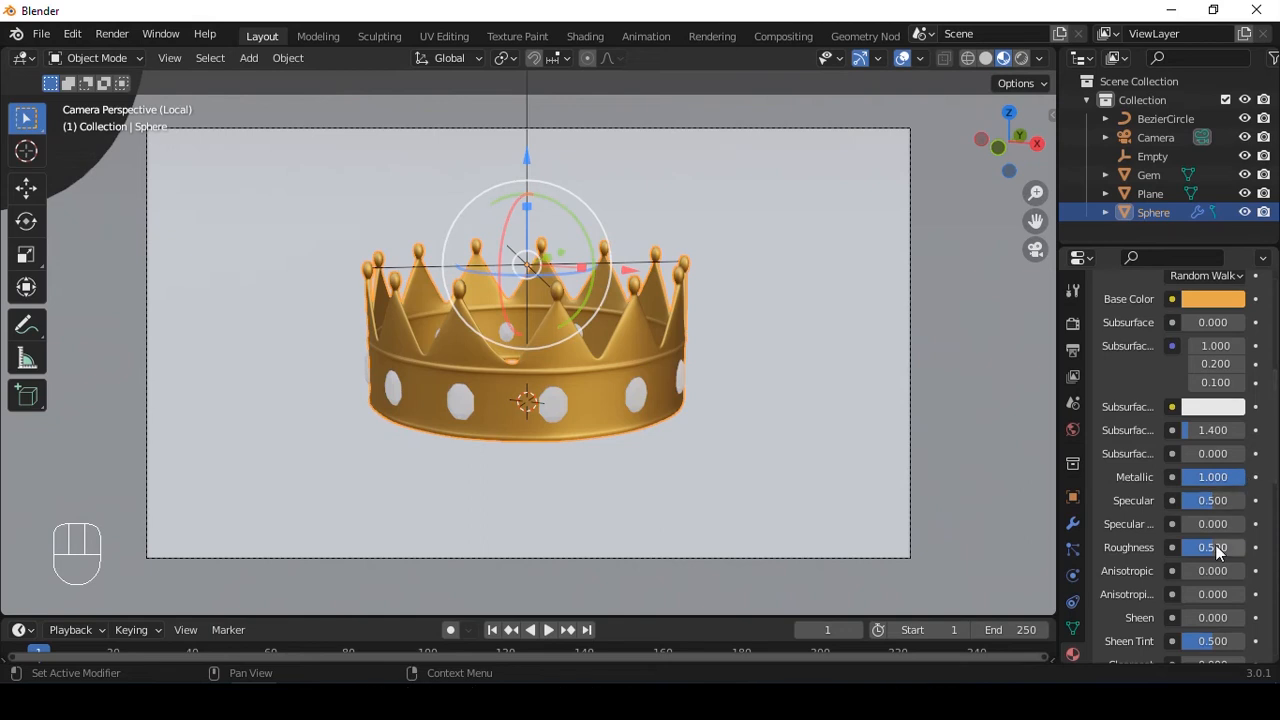
drag(1213, 547, 1172, 540)
scroll(701, 413, up, 6)
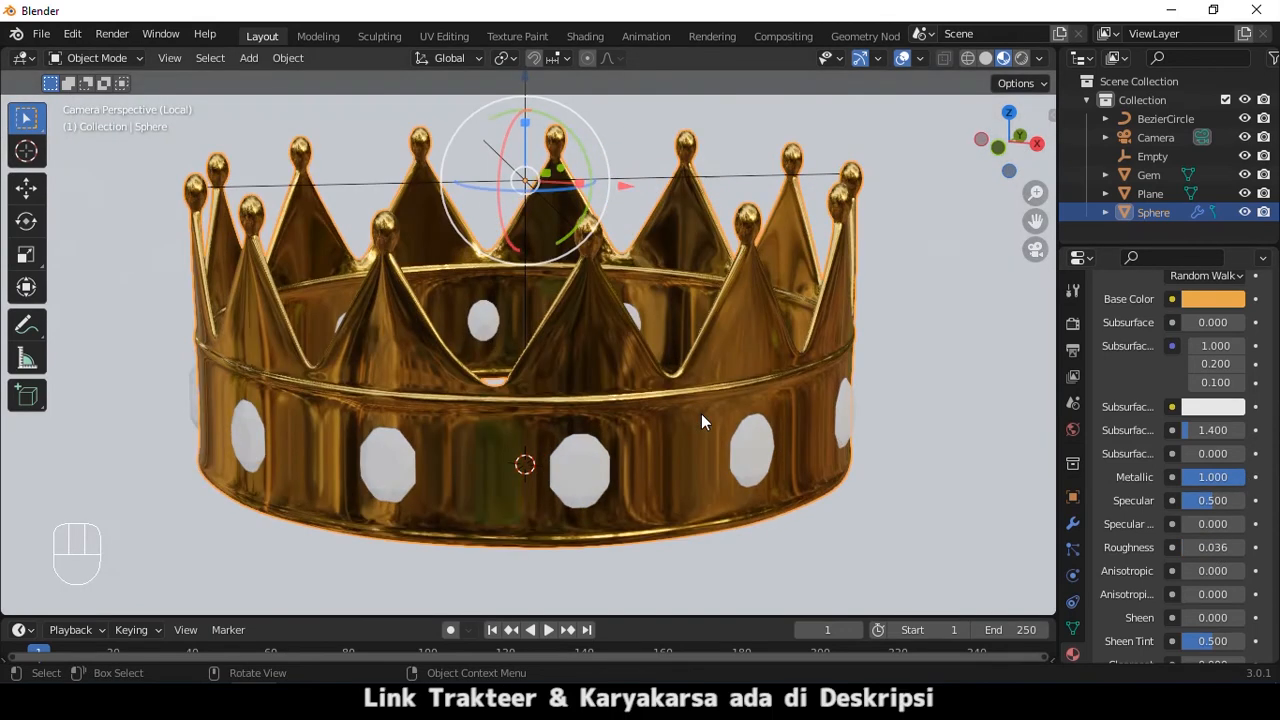
scroll(681, 412, down, 5)
Give the gems a new material with a saturated red base color
click(686, 407)
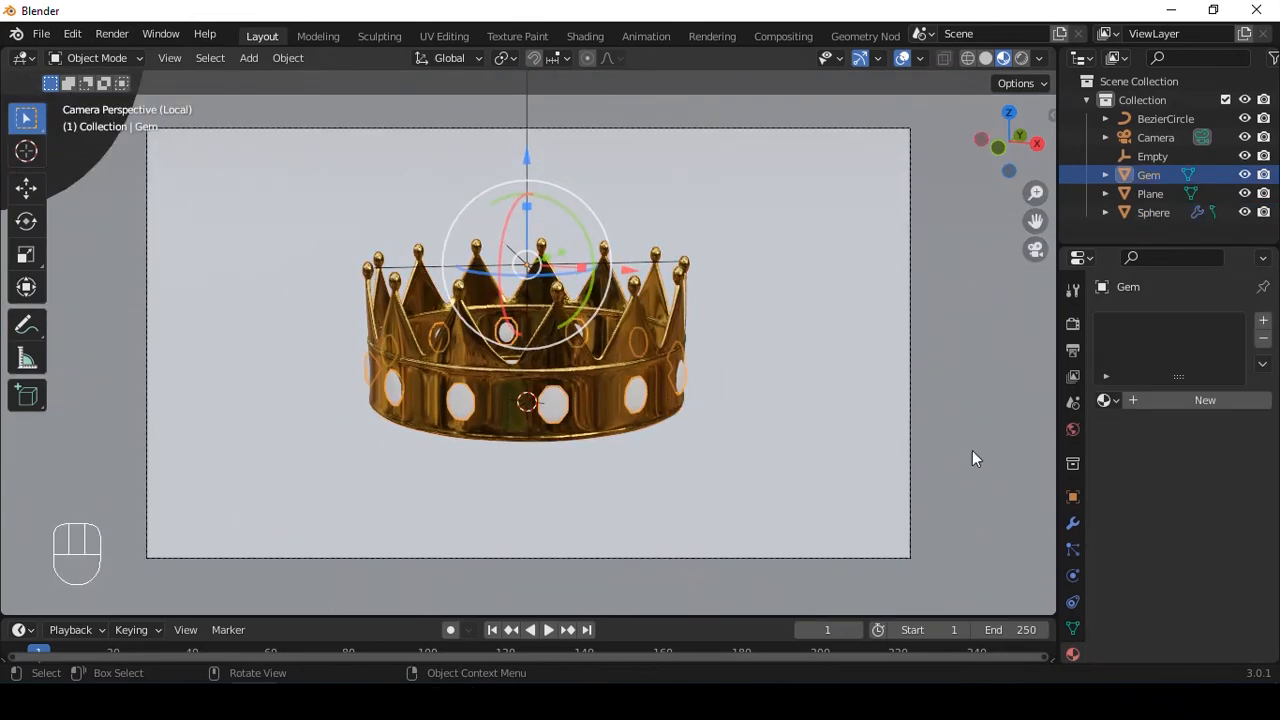
click(1190, 400)
click(1206, 597)
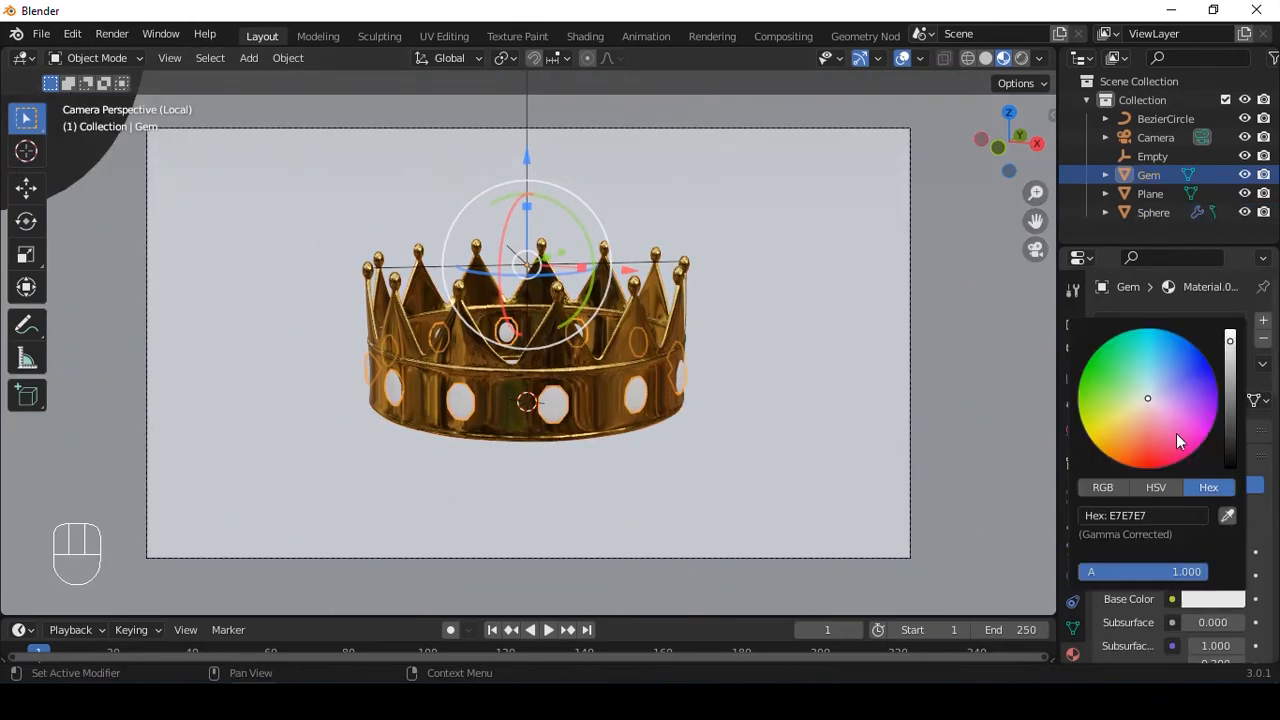
drag(1148, 394, 1148, 468)
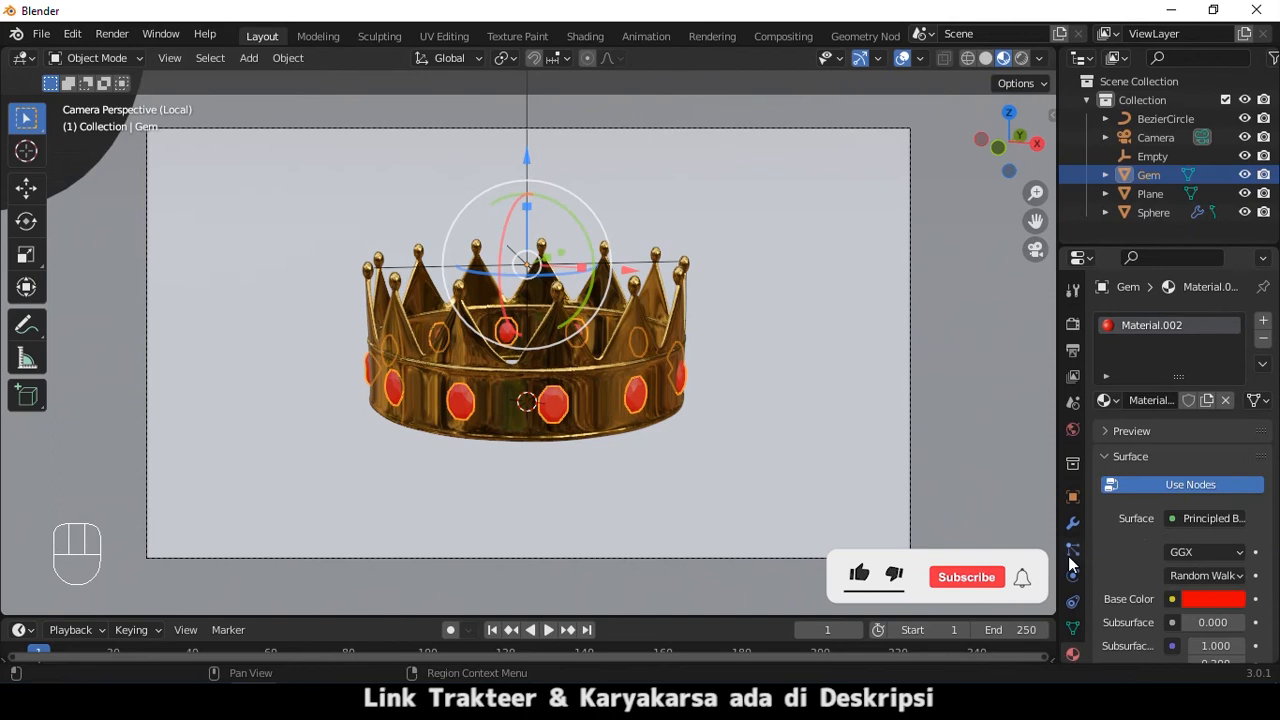
Set the gem material's metallic to 1.000 and its roughness to about 0.225
scroll(1138, 529, down, 8)
drag(1208, 439, 1234, 439)
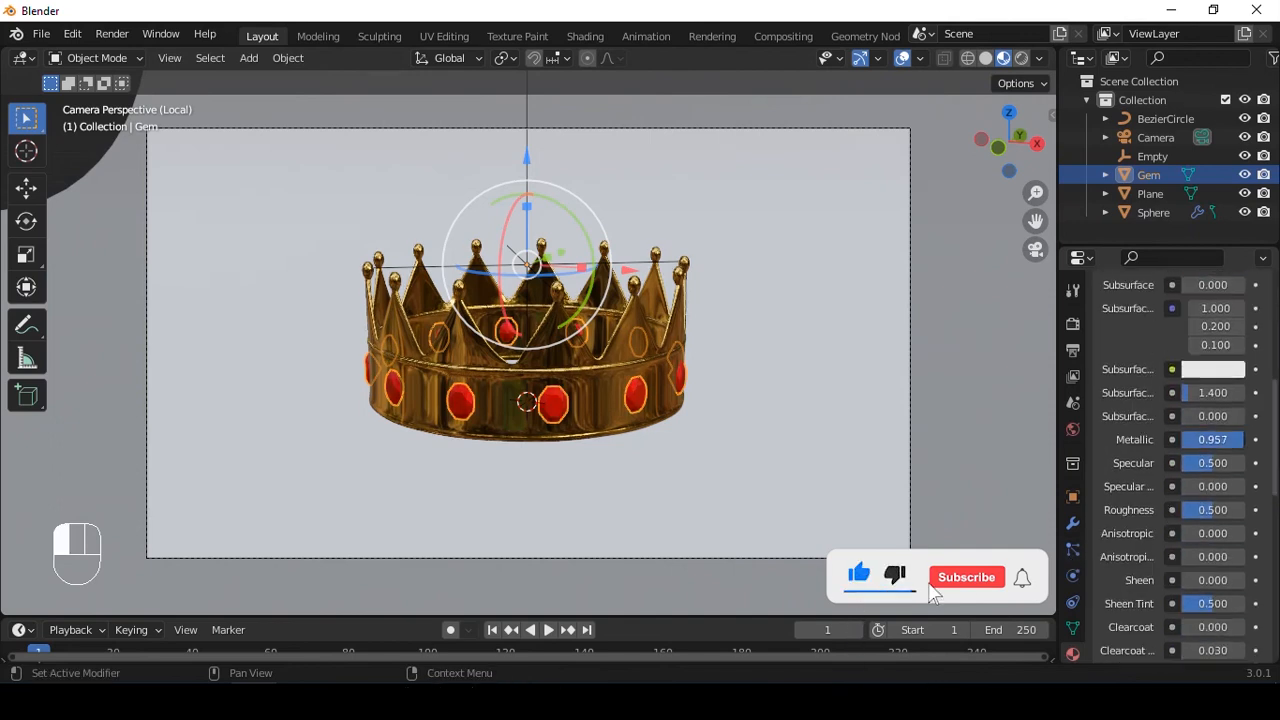
scroll(815, 443, up, 4)
drag(1218, 510, 1198, 510)
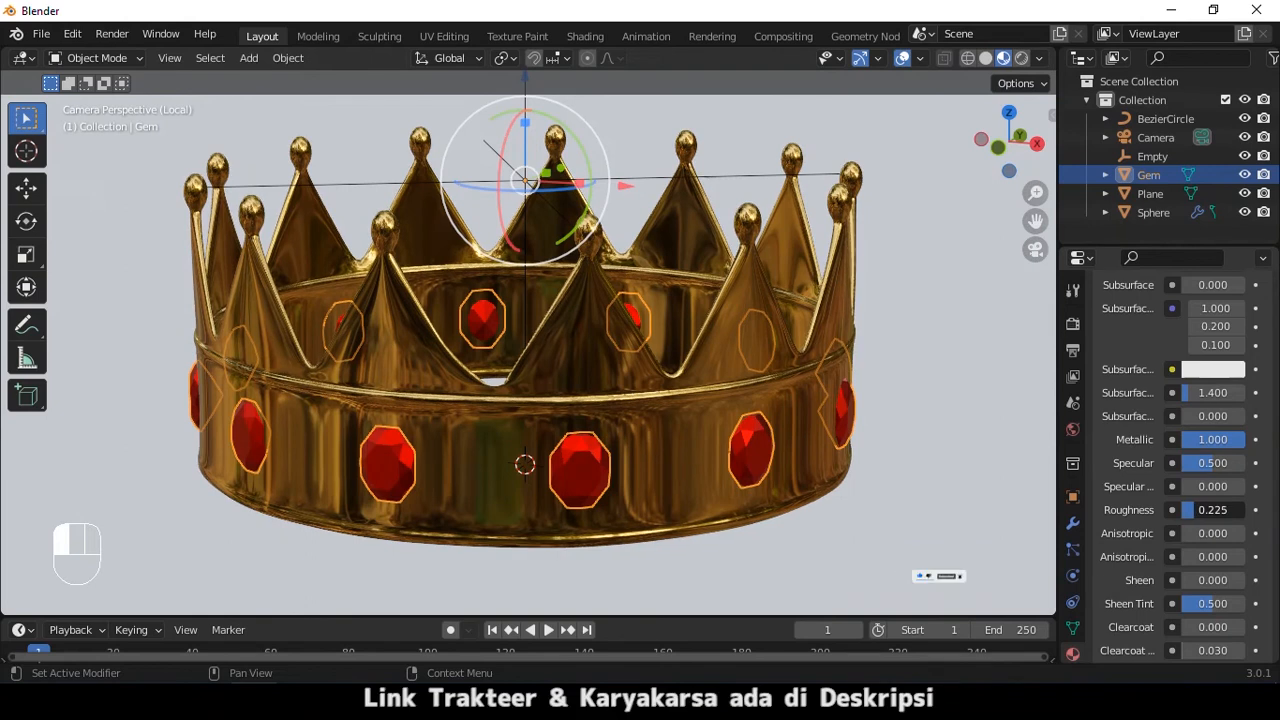
scroll(805, 385, down, 3)
click(805, 385)
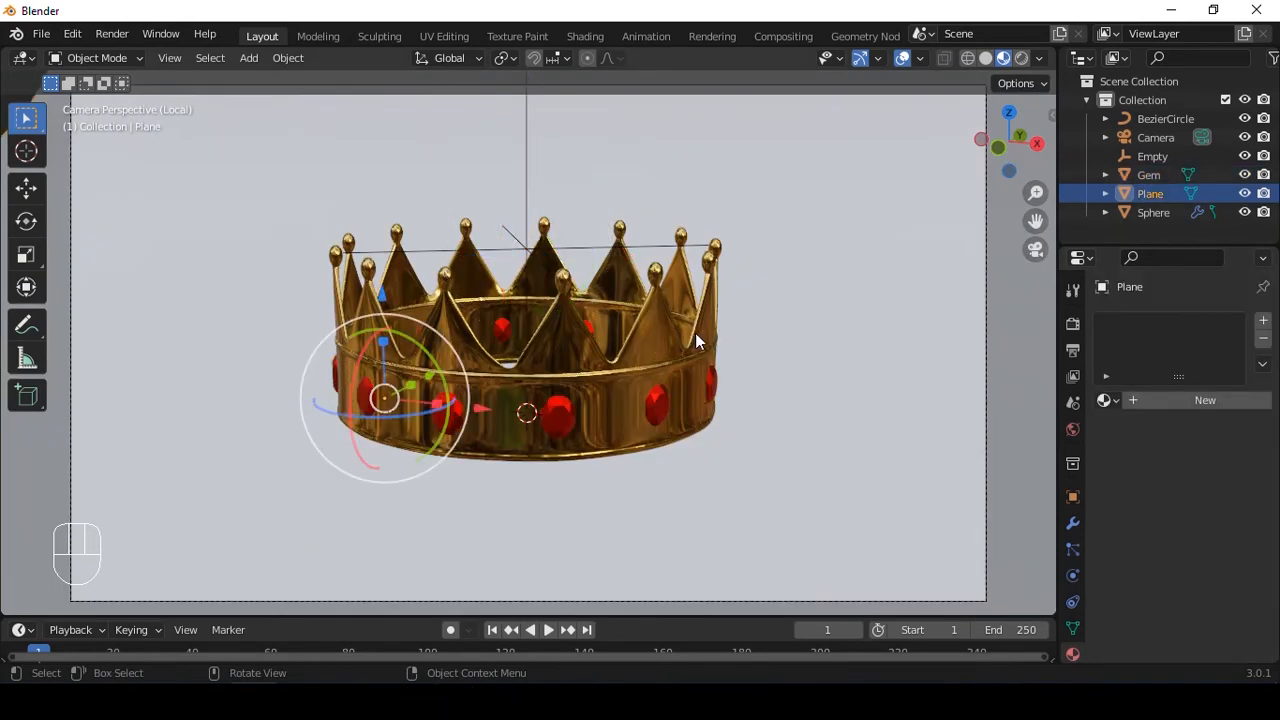
scroll(691, 344, up, 3)
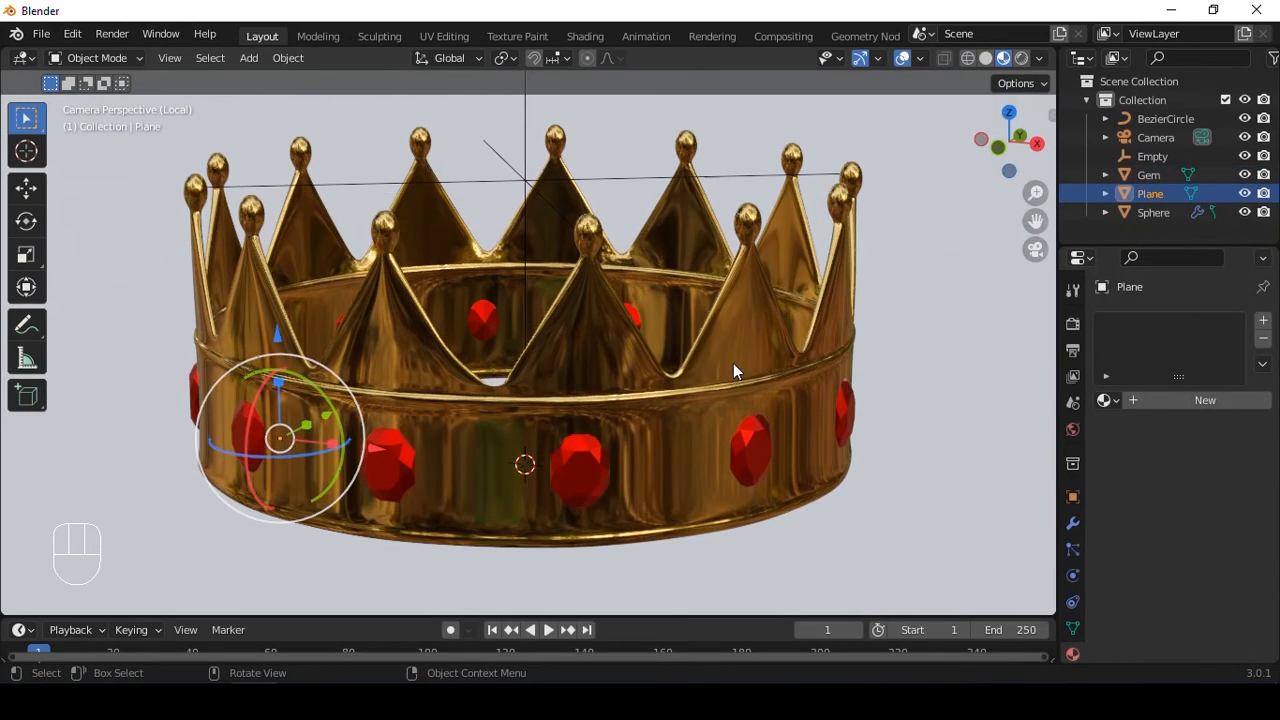
scroll(712, 345, down, 5)
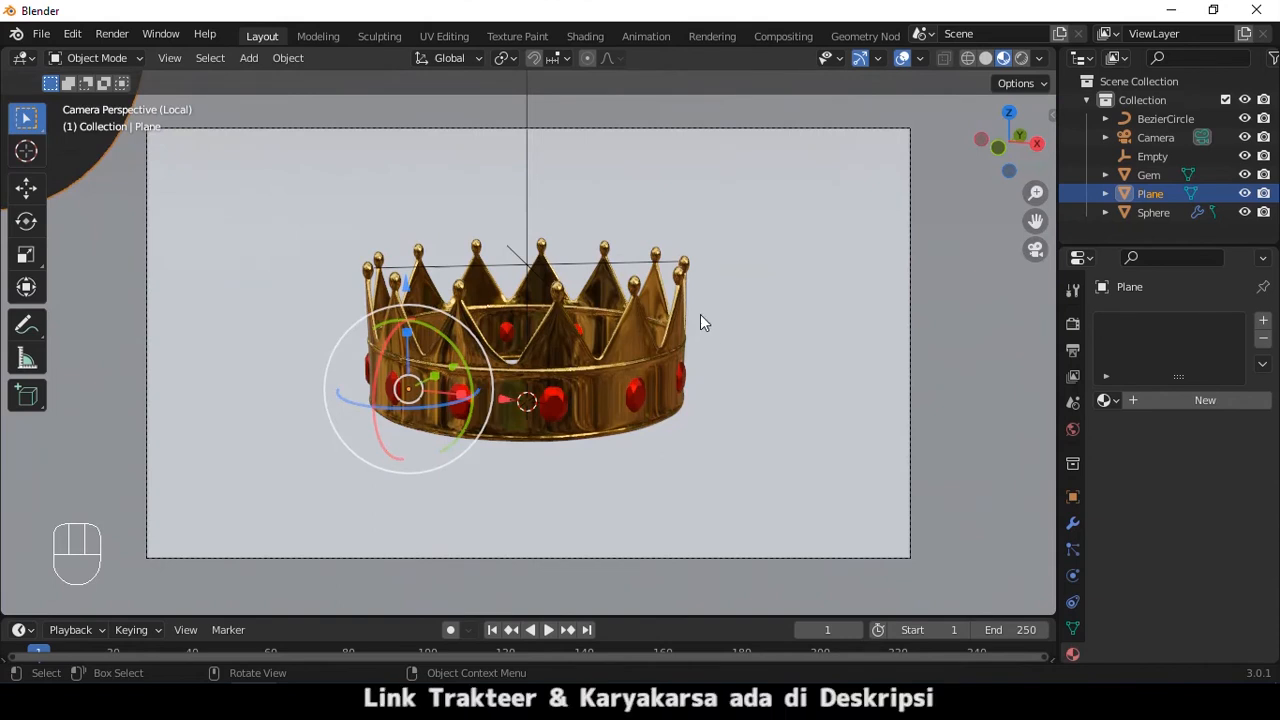
scroll(529, 300, down, 2)
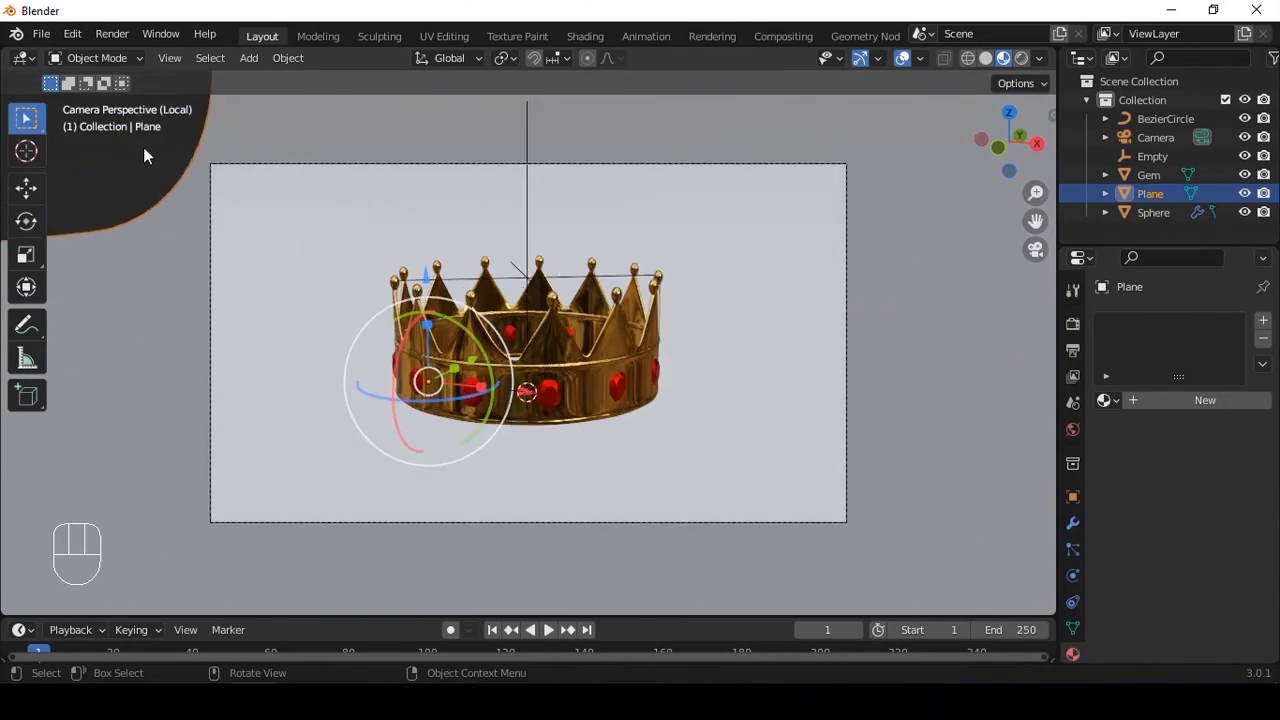
click(158, 172)
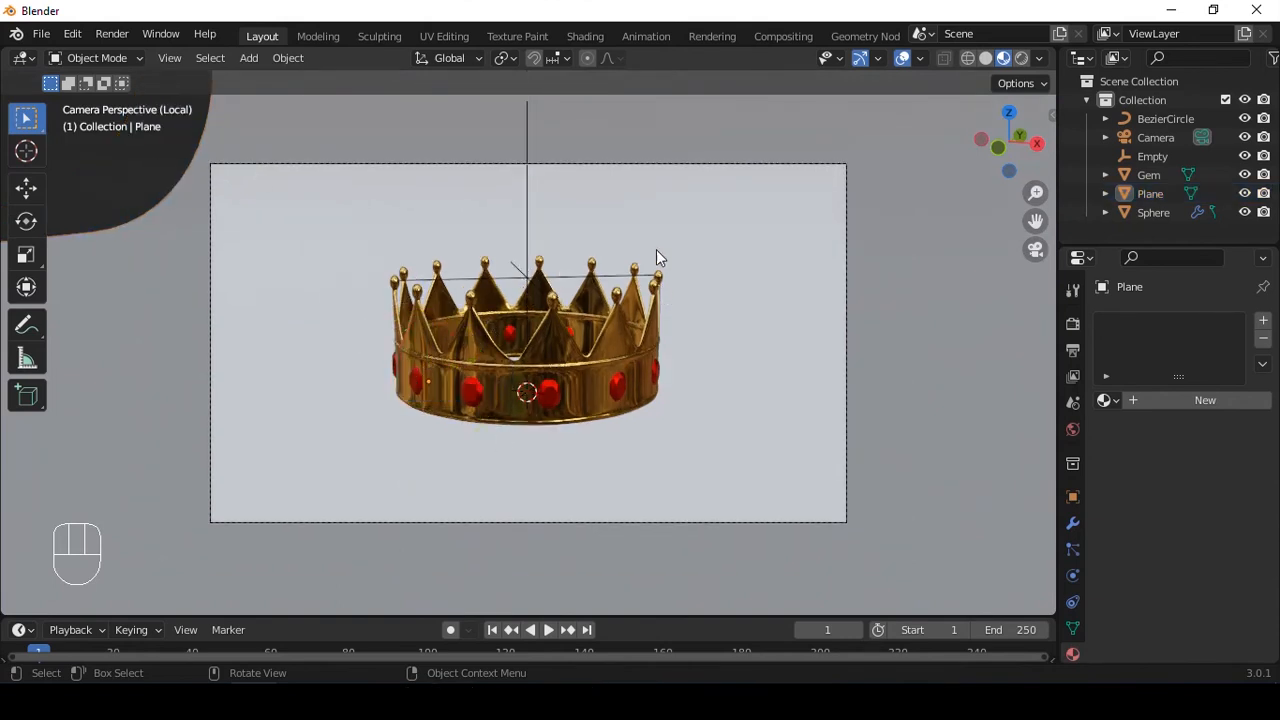
Switch to the Shading workspace, view the scene through the camera, and display the World shader nodes
click(601, 33)
key(KP_0)
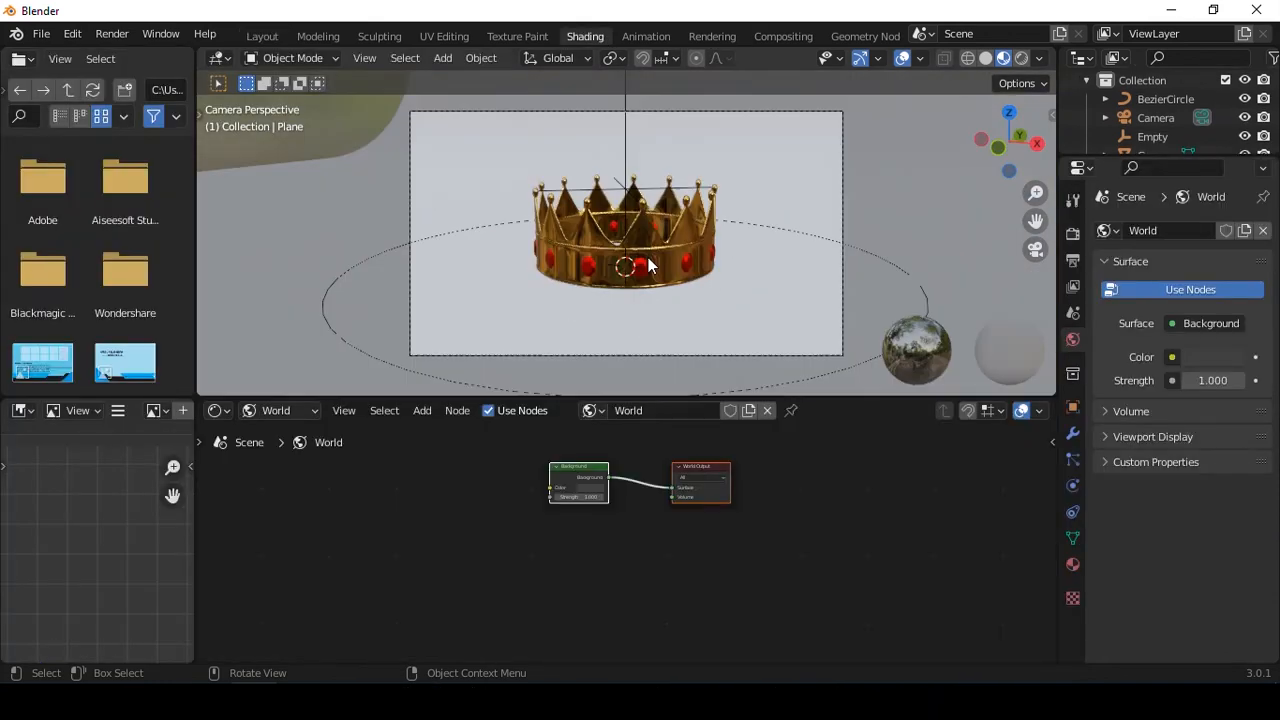
scroll(640, 268, up, 3)
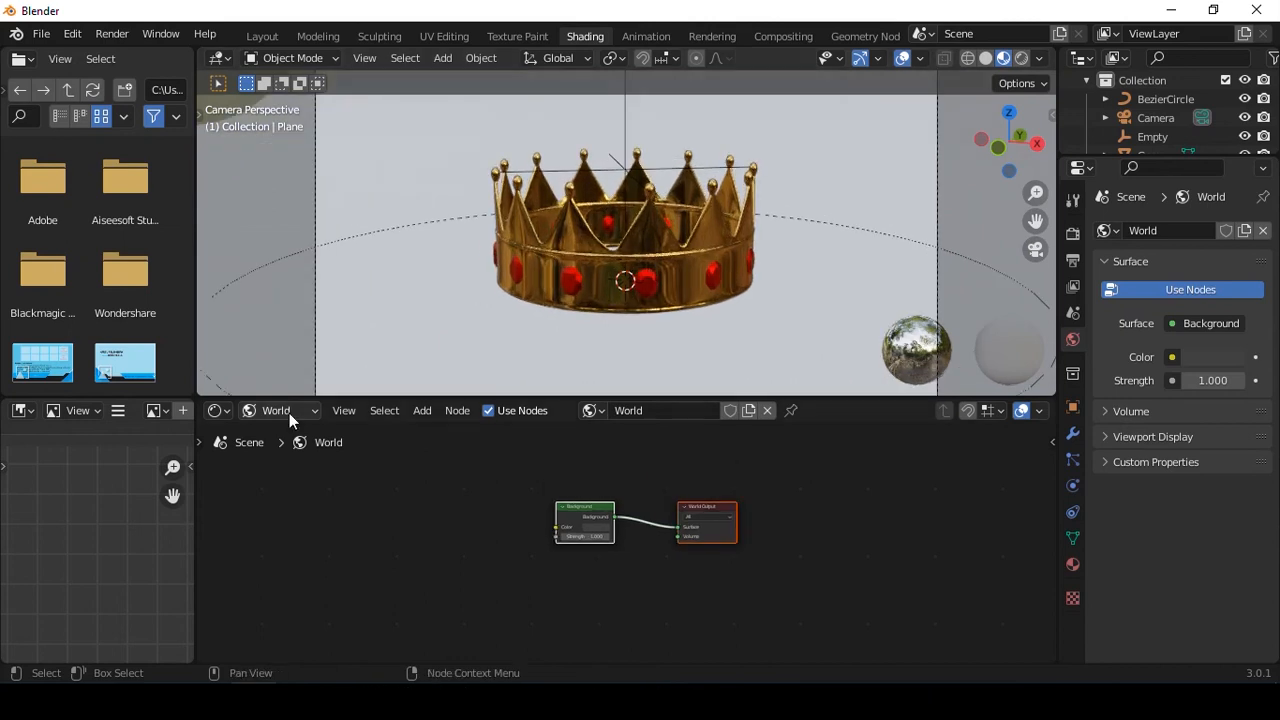
click(300, 411)
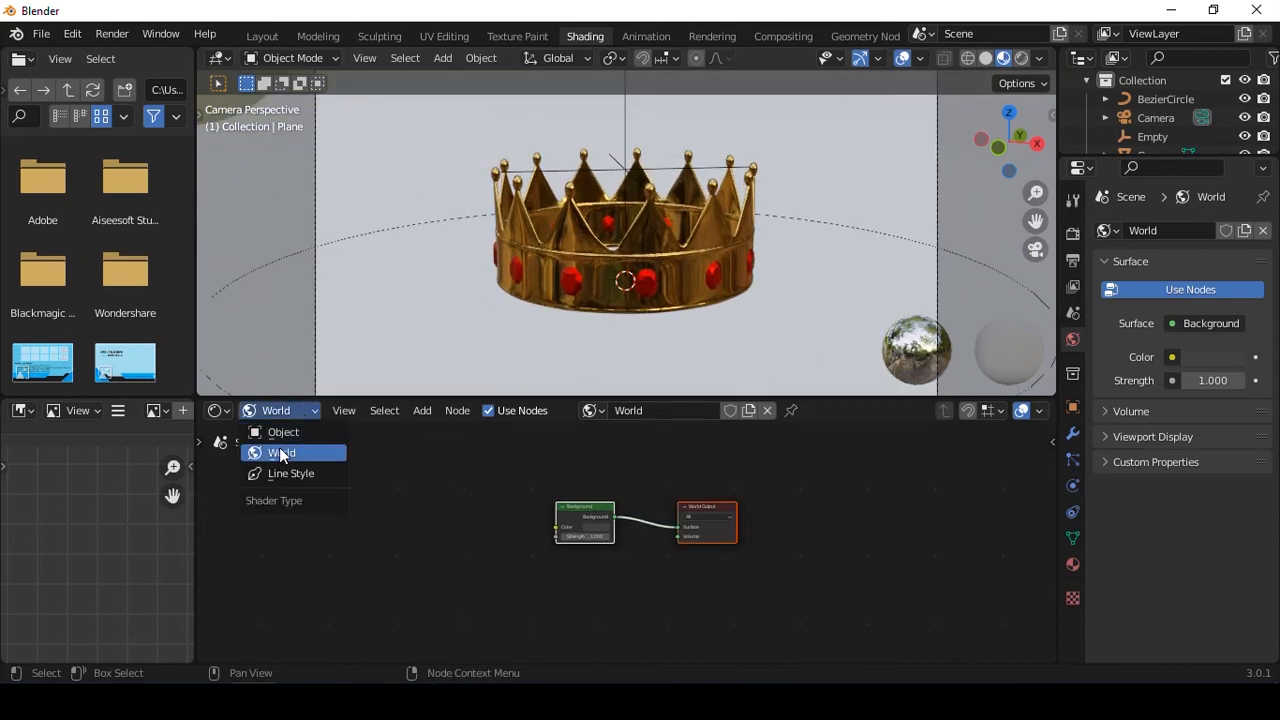
click(282, 453)
scroll(583, 501, up, 4)
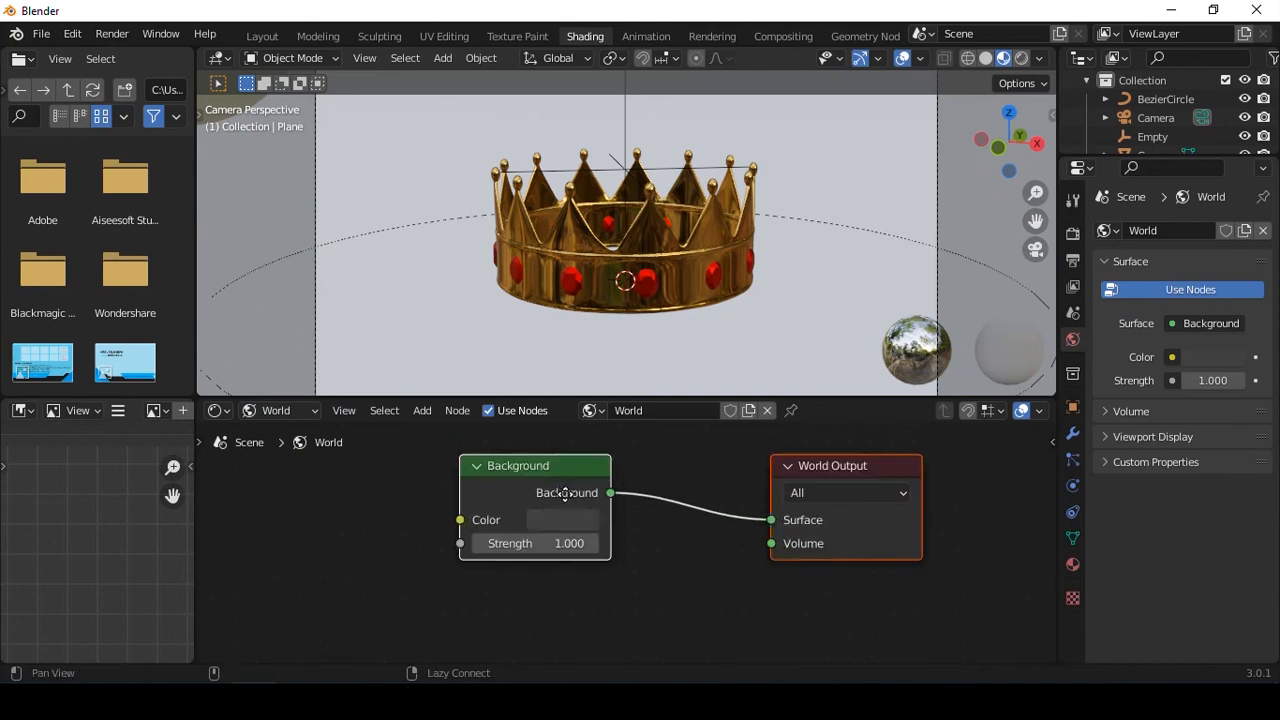
scroll(582, 518, up, 1)
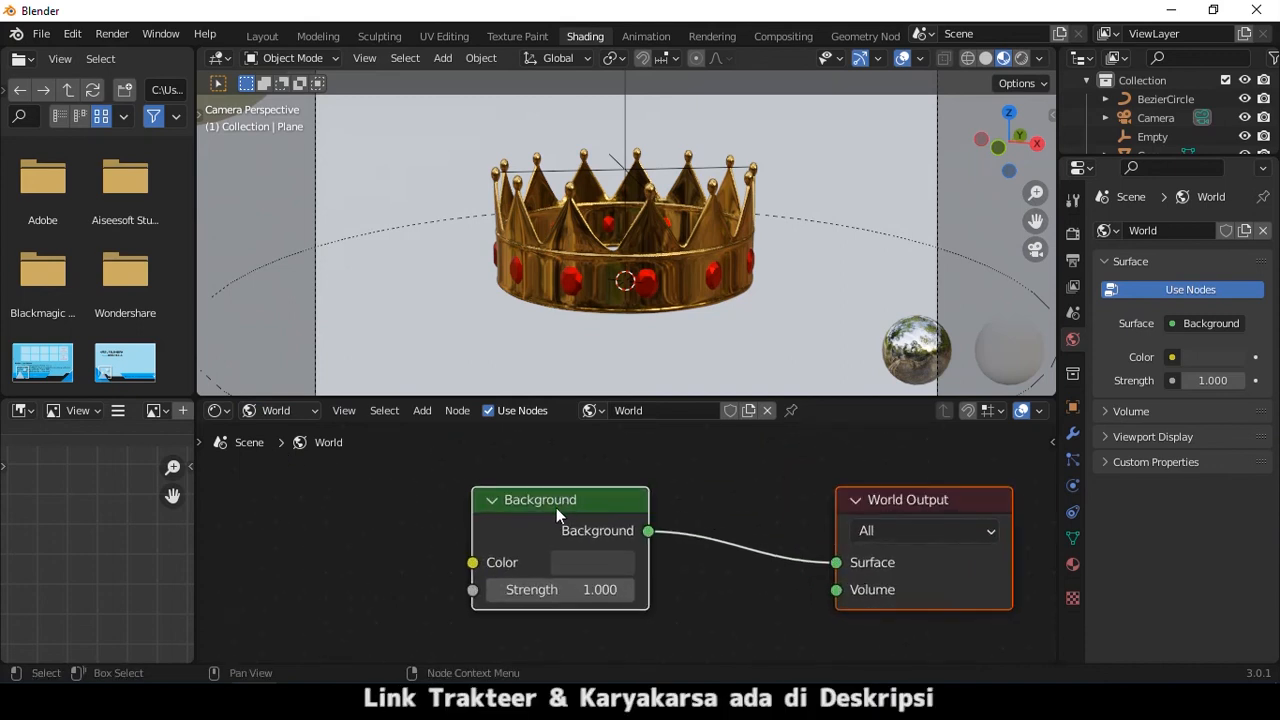
Add an Environment Texture with mapping nodes to the world Background node and load an environment image into it
click(554, 507)
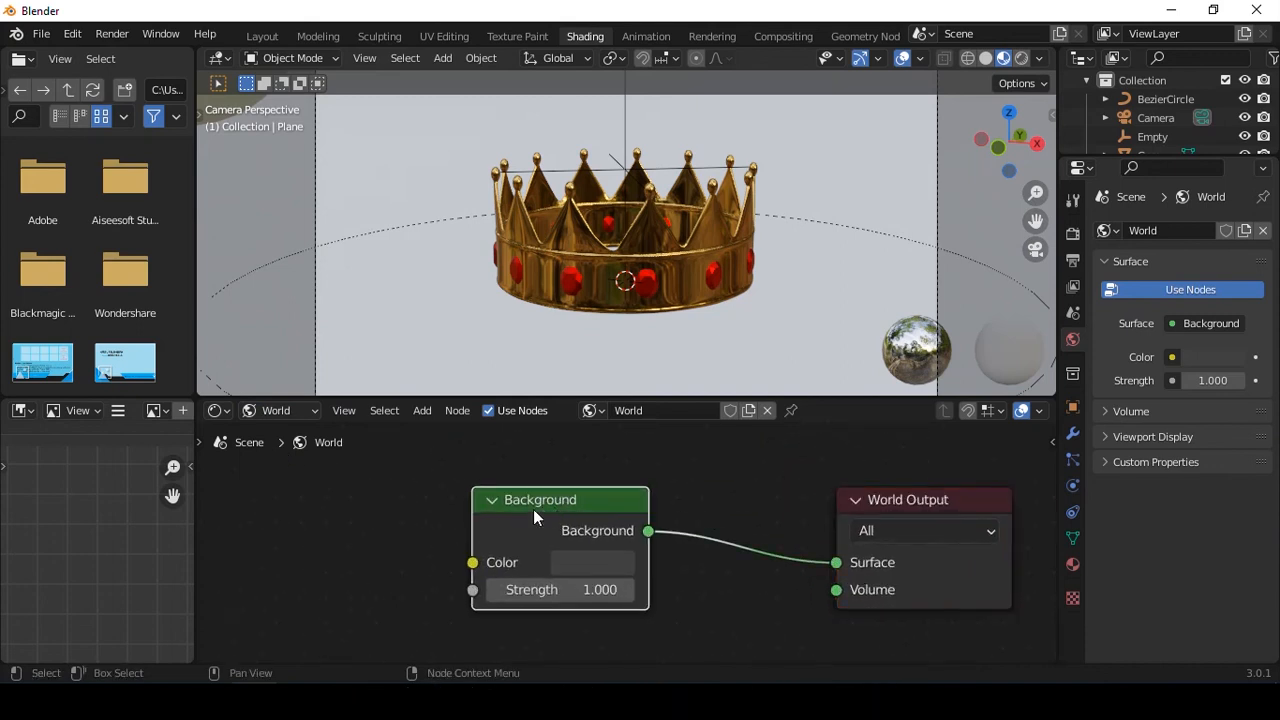
key(ctrl+t)
scroll(533, 509, down, 2)
scroll(470, 523, down, 3)
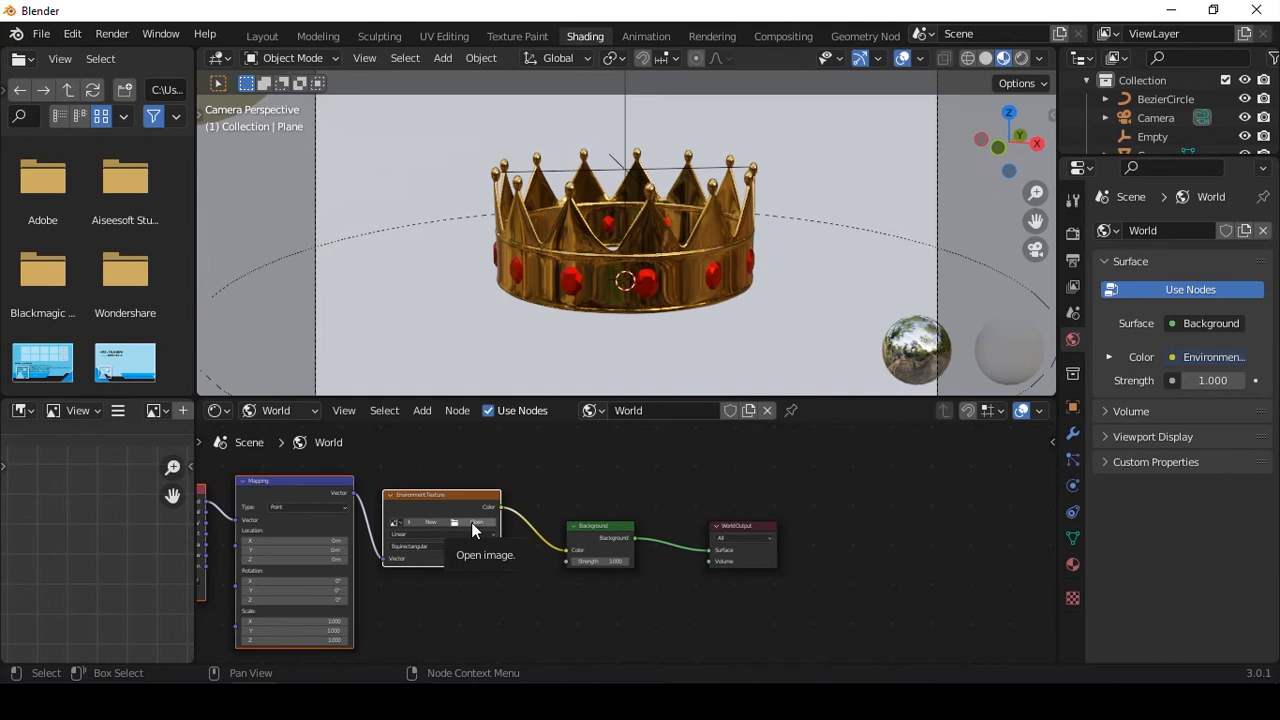
click(471, 522)
click(224, 523)
double_click(441, 232)
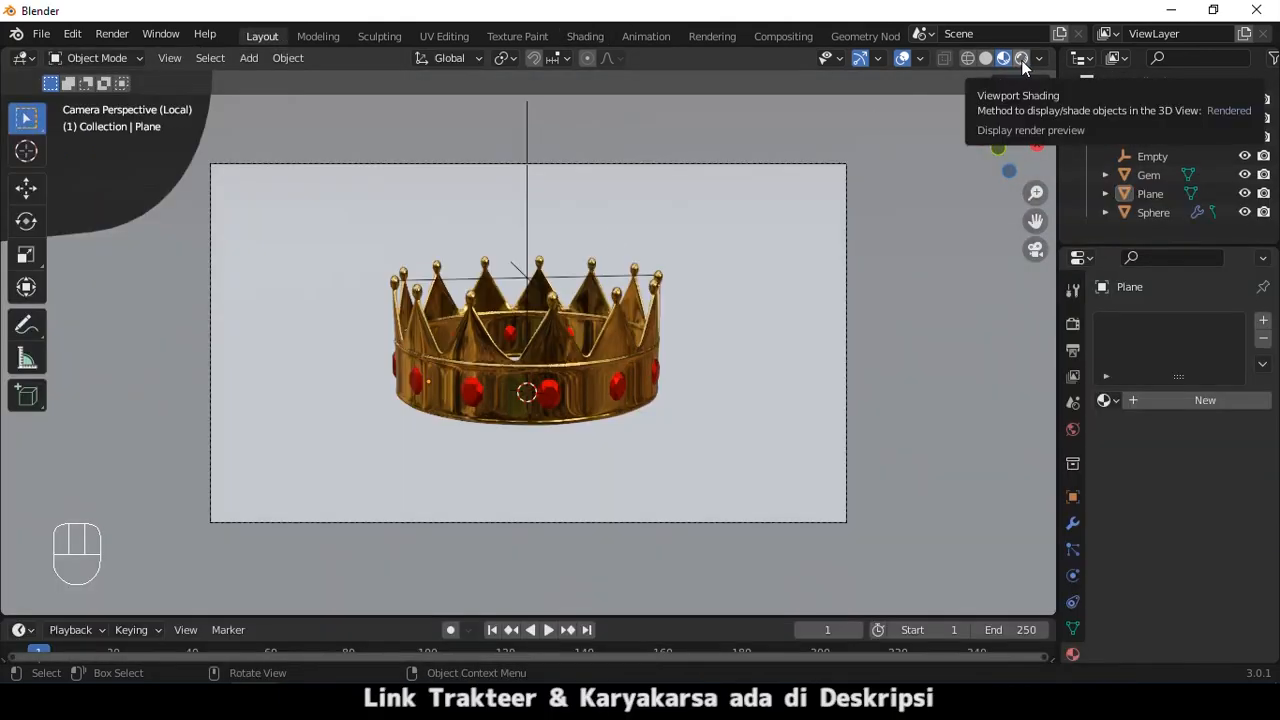
Show the Layout viewport in Rendered shading and change the render engine to Cycles
click(1021, 58)
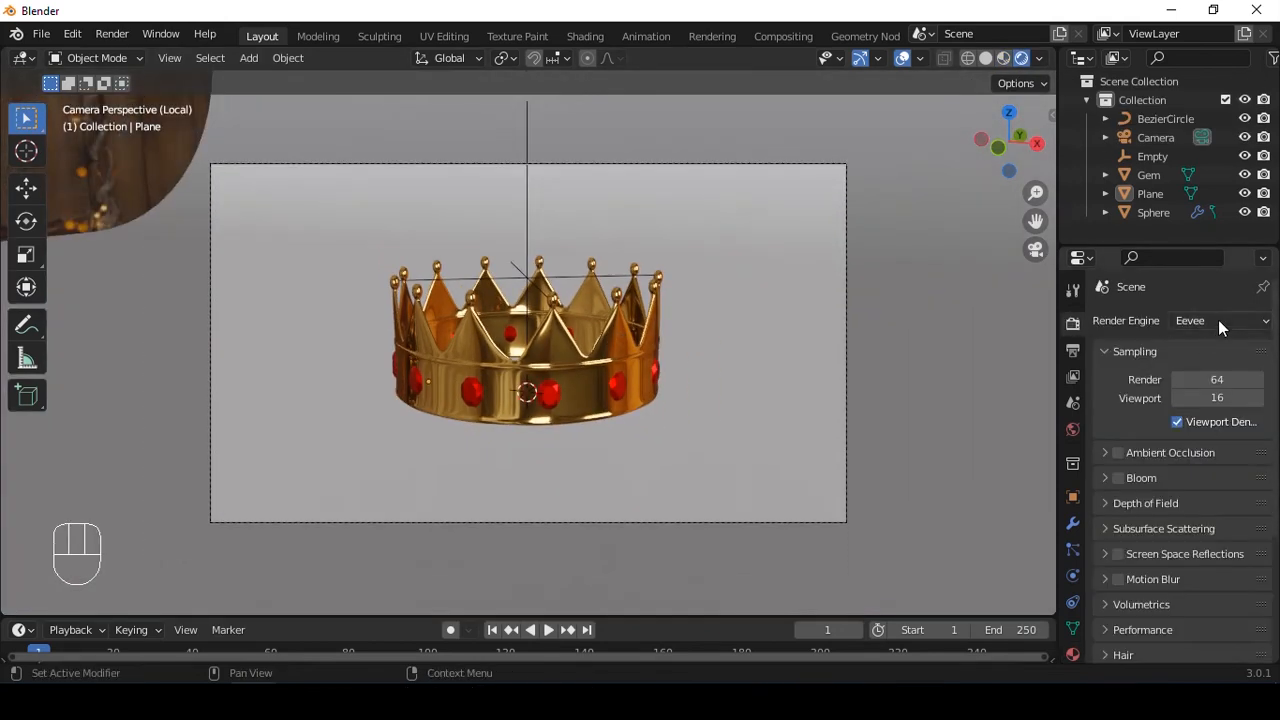
drag(1218, 320, 1212, 381)
drag(864, 399, 846, 396)
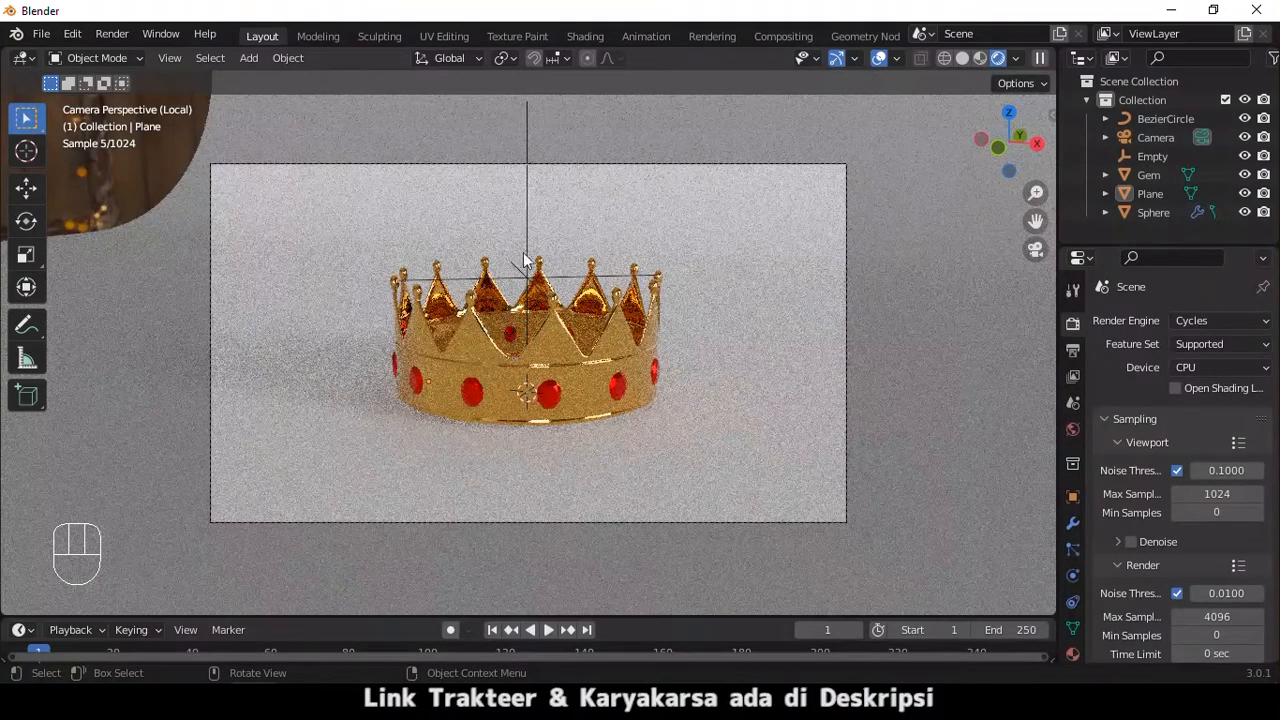
Duplicate the crown together with its gems and empty, and place the copy about 0.515 m along X from the original
click(527, 272)
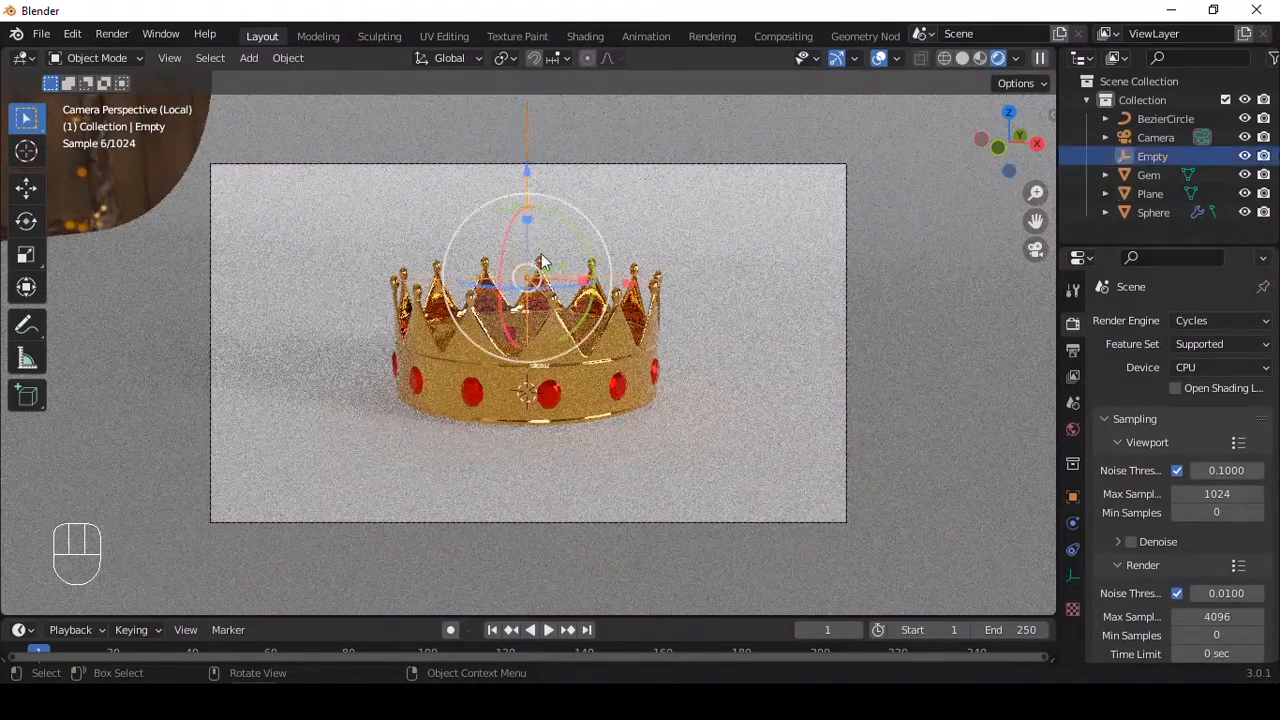
click(1072, 576)
click(553, 404)
click(1073, 523)
click(529, 322)
click(536, 346)
shift+click(553, 398)
shift+click(652, 292)
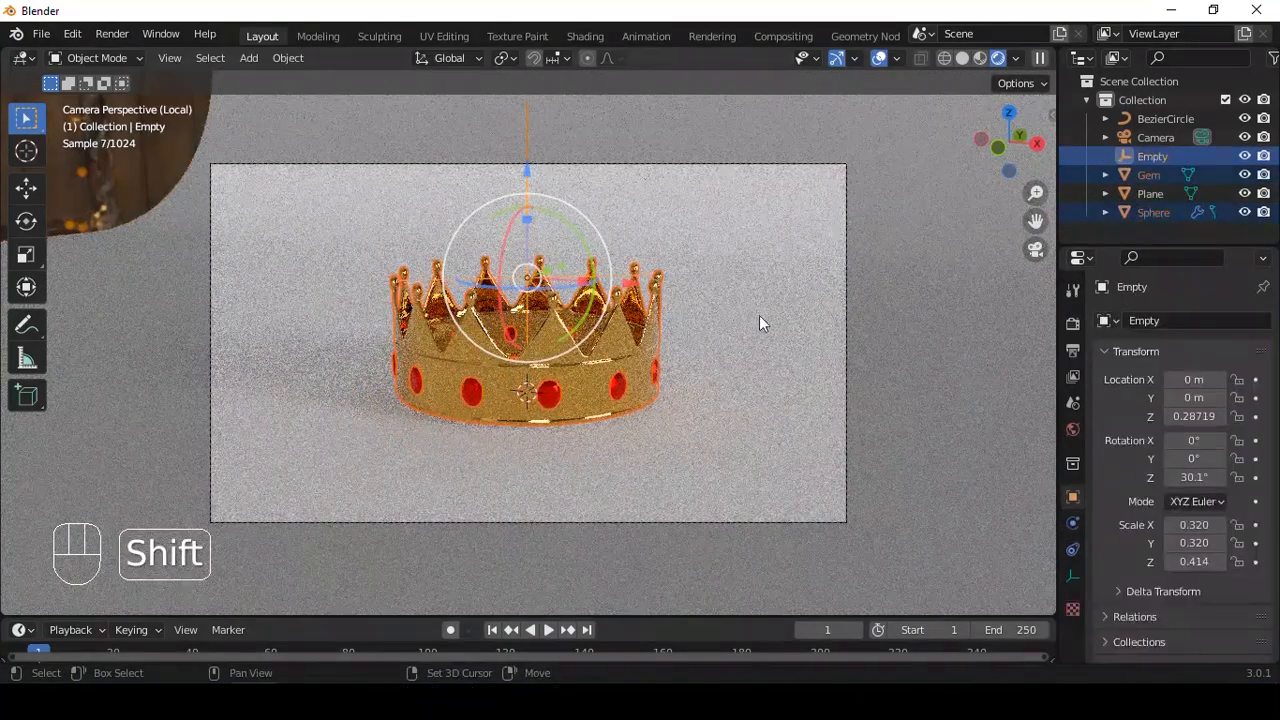
key(shift+d)
click(859, 345)
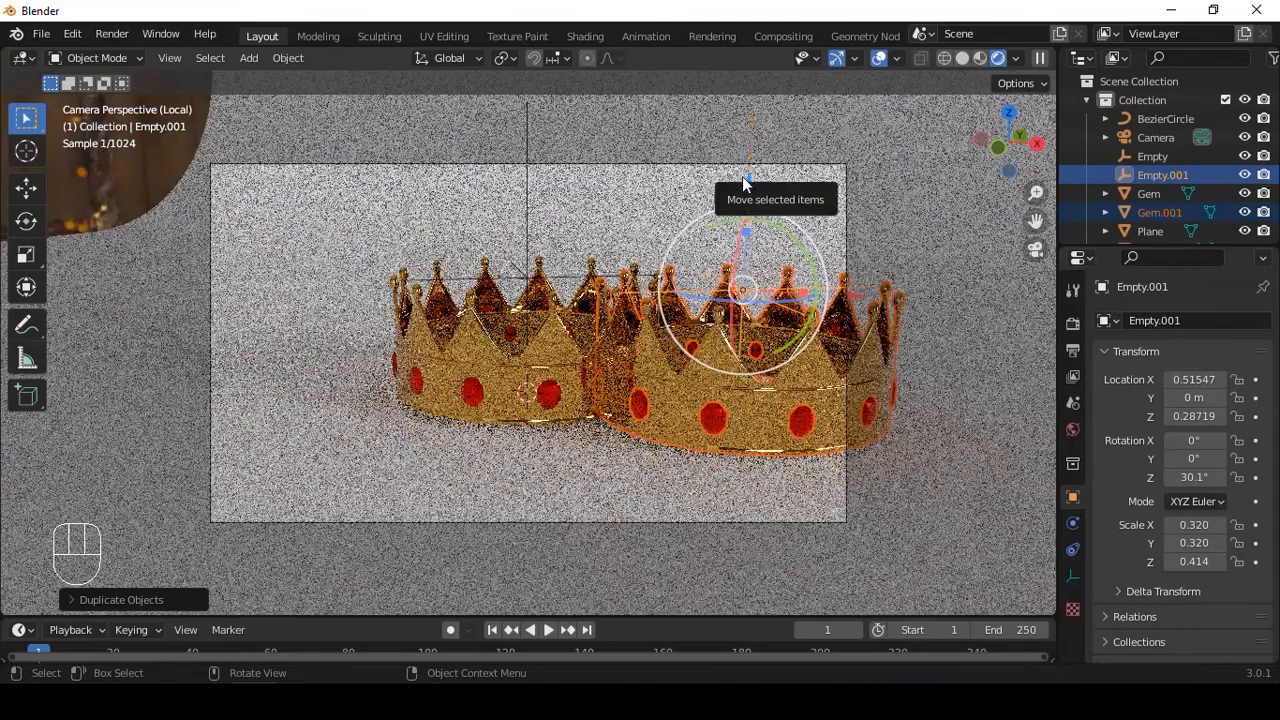
Raise the duplicated crown to Z 0.36206 m and tilt it to rotation X 17.7°, Y -2.13°, Z 37.1°
drag(742, 176, 745, 122)
drag(815, 218, 749, 148)
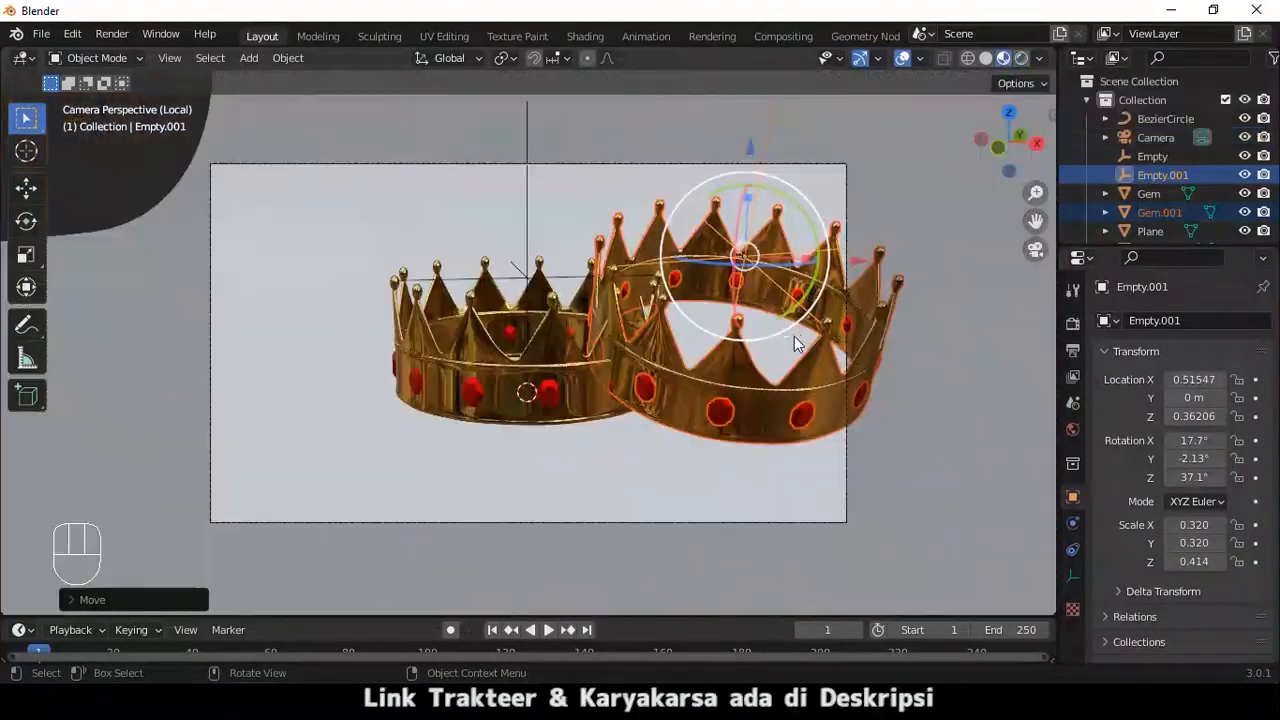
scroll(797, 340, up, 2)
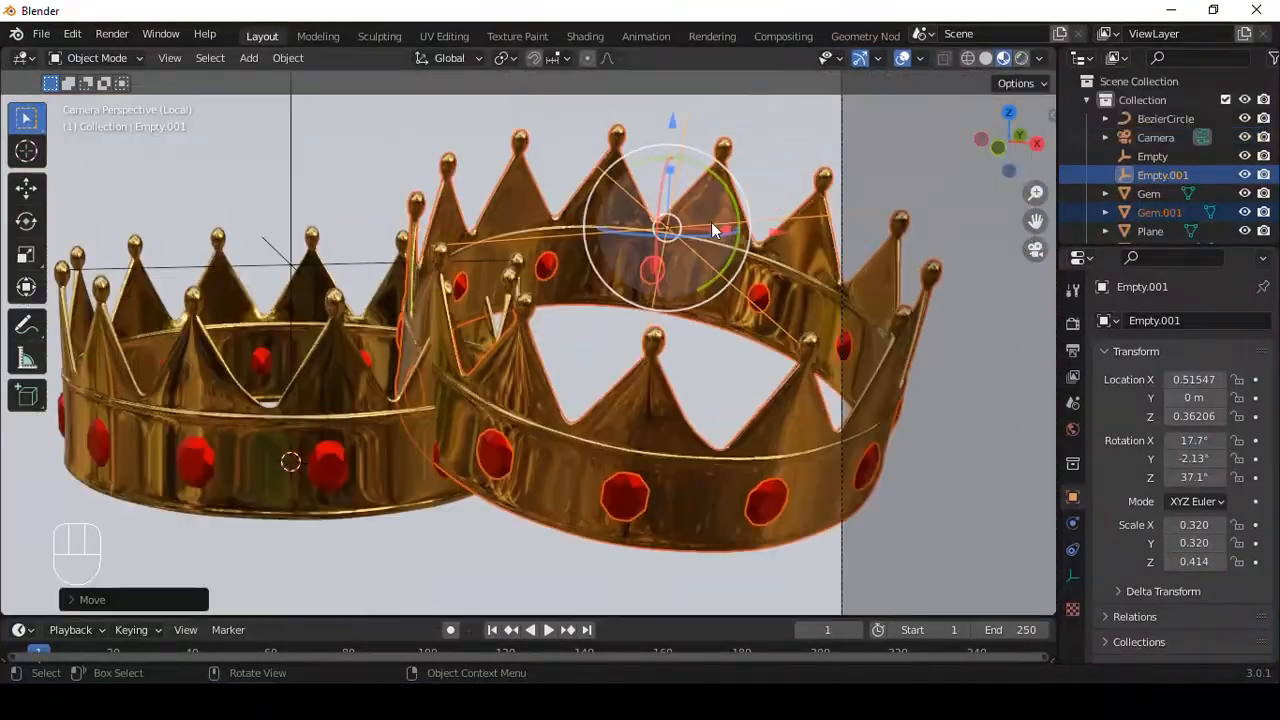
scroll(715, 230, down, 2)
Raise the duplicated crown further along the Z axis to a height of about 0.456 m
drag(605, 183, 606, 118)
alt+drag(606, 118, 712, 243)
scroll(712, 243, up, 2)
alt+drag(699, 162, 655, 115)
alt+shift+drag(655, 115, 527, 286)
scroll(527, 286, up, 2)
key(g)
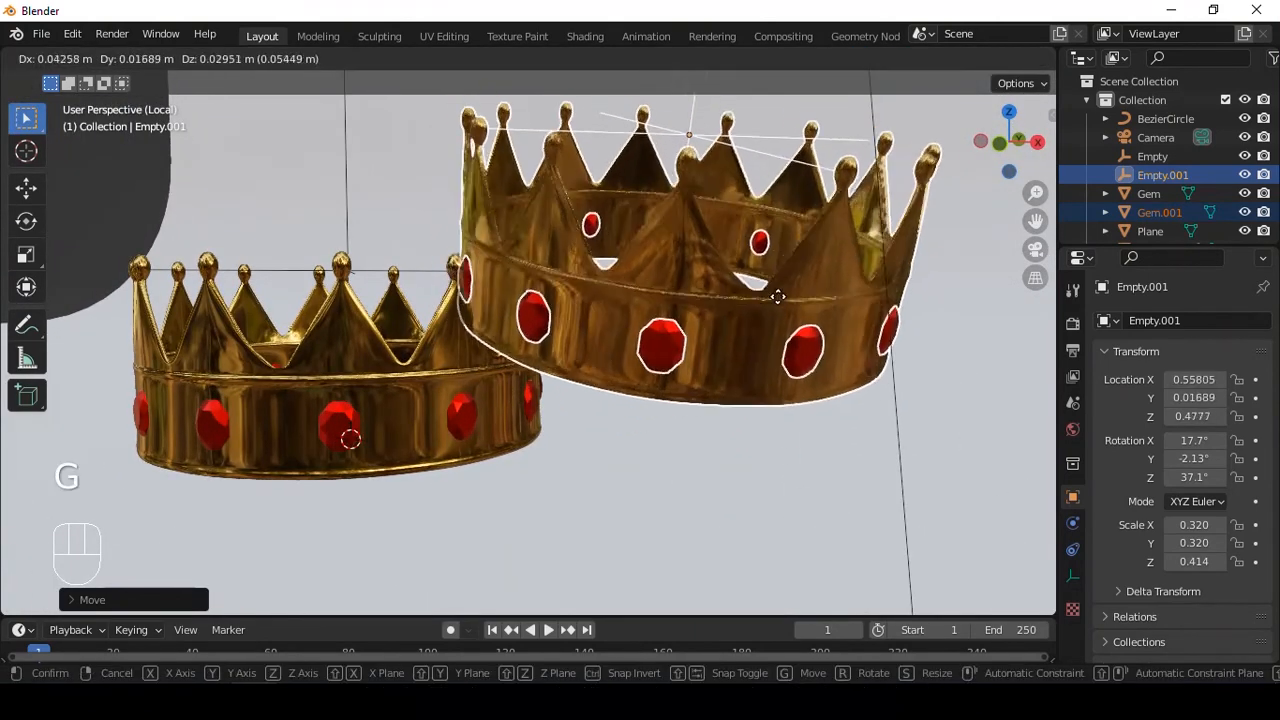
key(z)
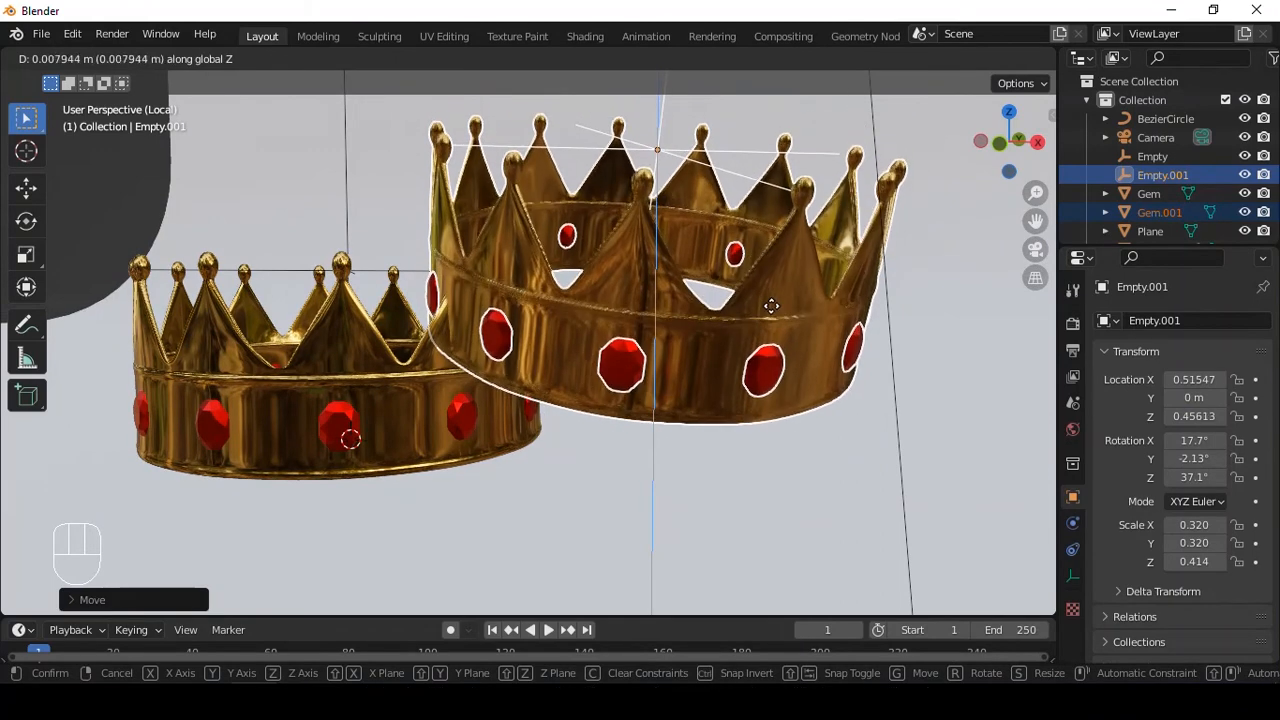
click(771, 314)
key(g)
key(y)
right_click(737, 320)
Preview both crowns through the camera in Rendered shading to check the duplicate's placement
alt+drag(737, 320, 509, 381)
scroll(702, 391, down, 3)
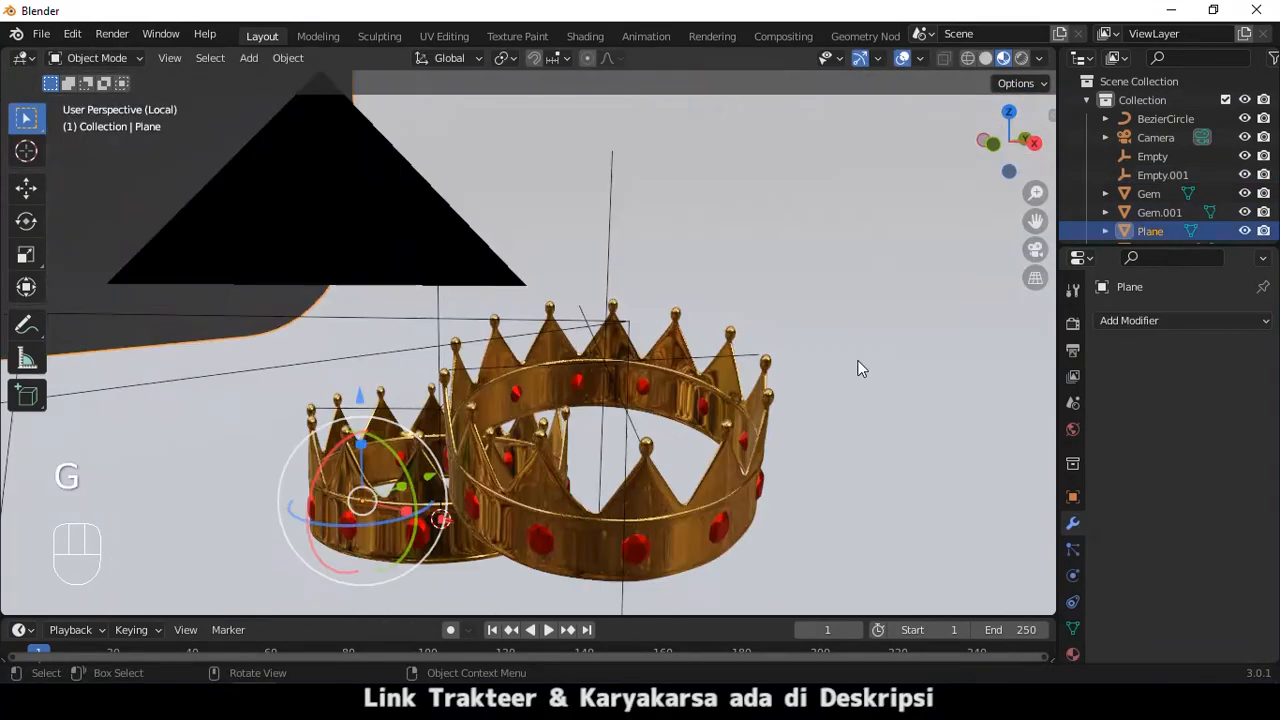
key(KP_0)
scroll(674, 354, down, 2)
click(1021, 57)
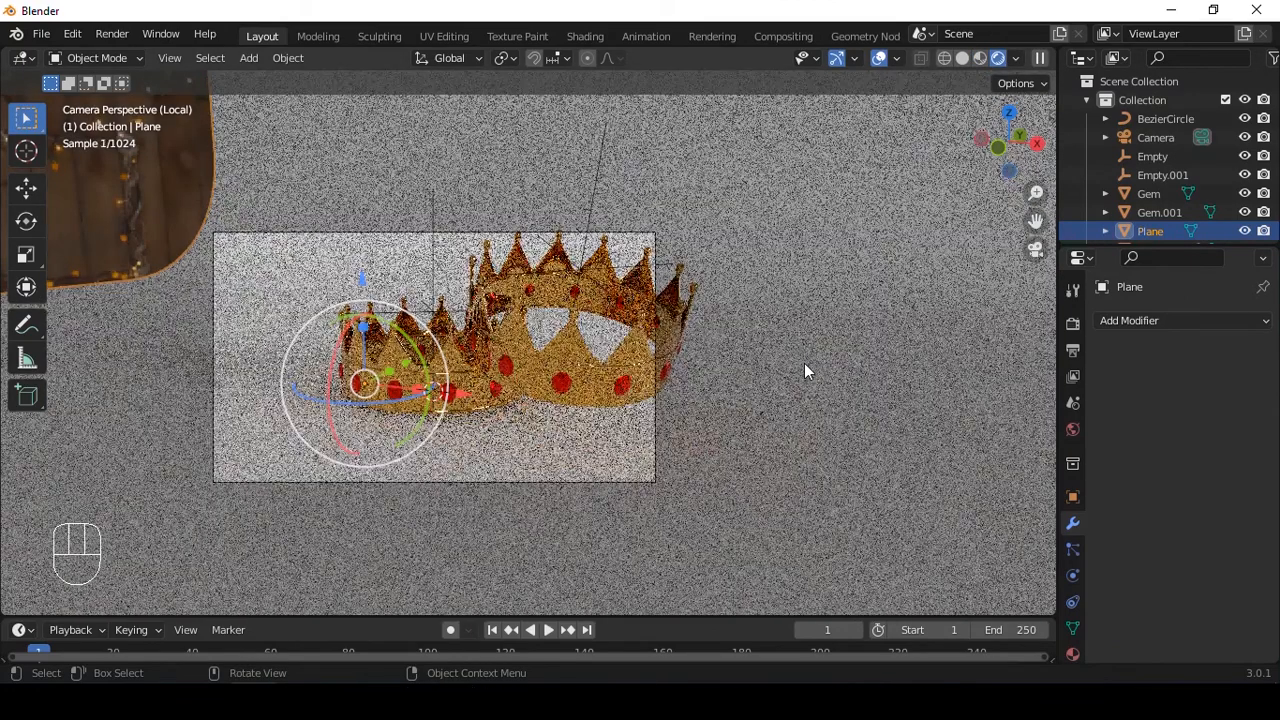
Tilt the duplicated crown more steeply so it leans against the first crown, and preview it rendered through the camera
key(ctrl+z)
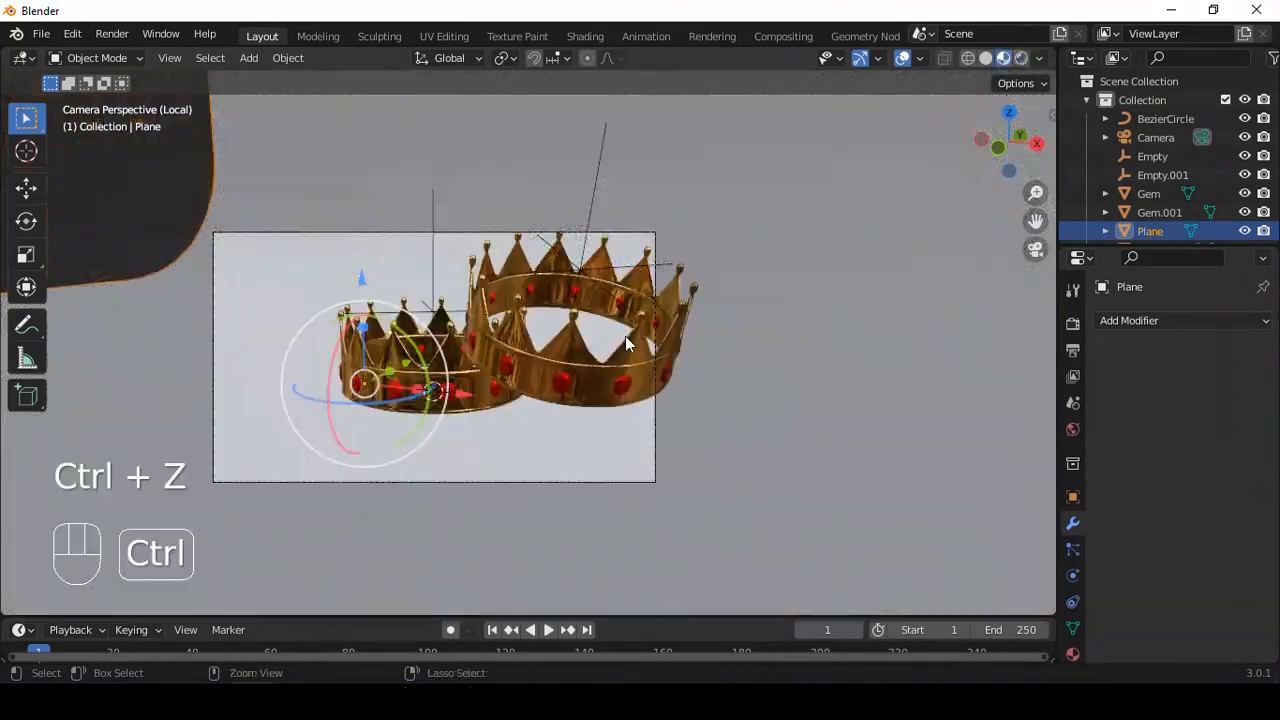
key(ctrl+z)
alt+drag(625, 336, 700, 300)
key(r)
key(KP_0)
click(1021, 58)
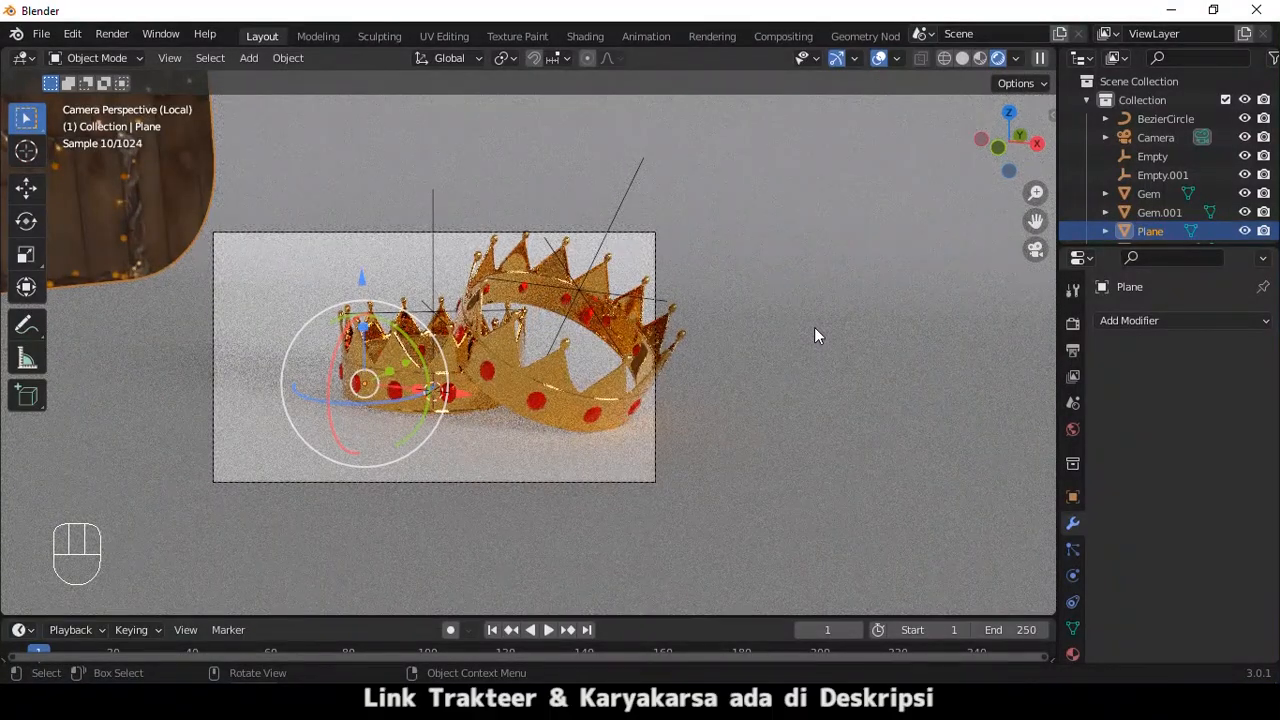
Enable viewport denoising in the Cycles sampling settings
click(1072, 323)
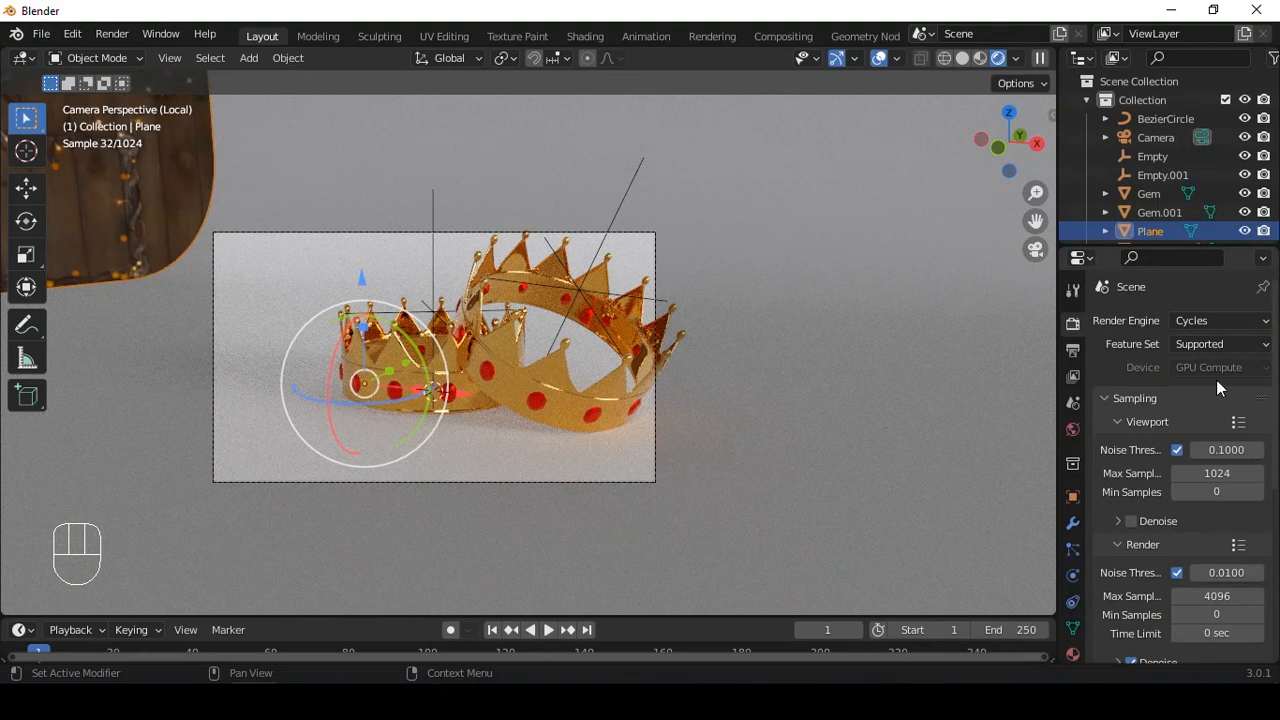
click(1139, 519)
scroll(1139, 519, down, 8)
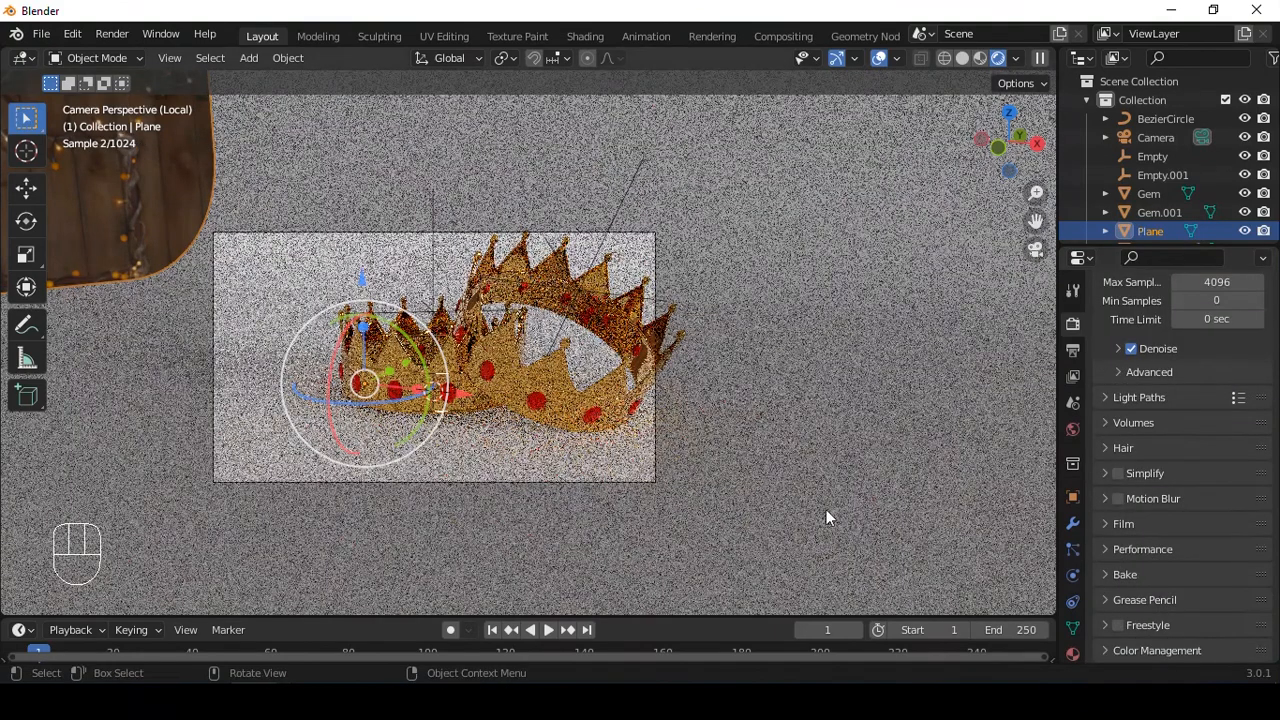
Save the scene as mahkota.blend and render the camera image
key(ctrl+s)
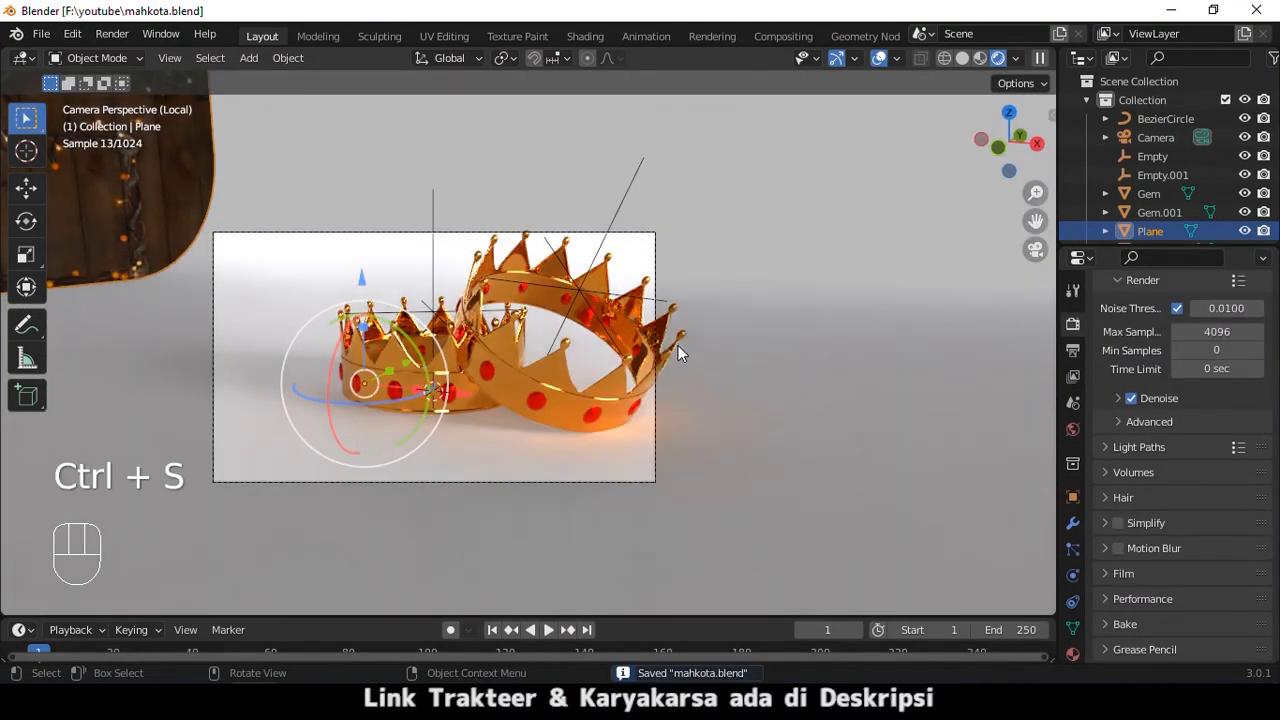
key(F12)
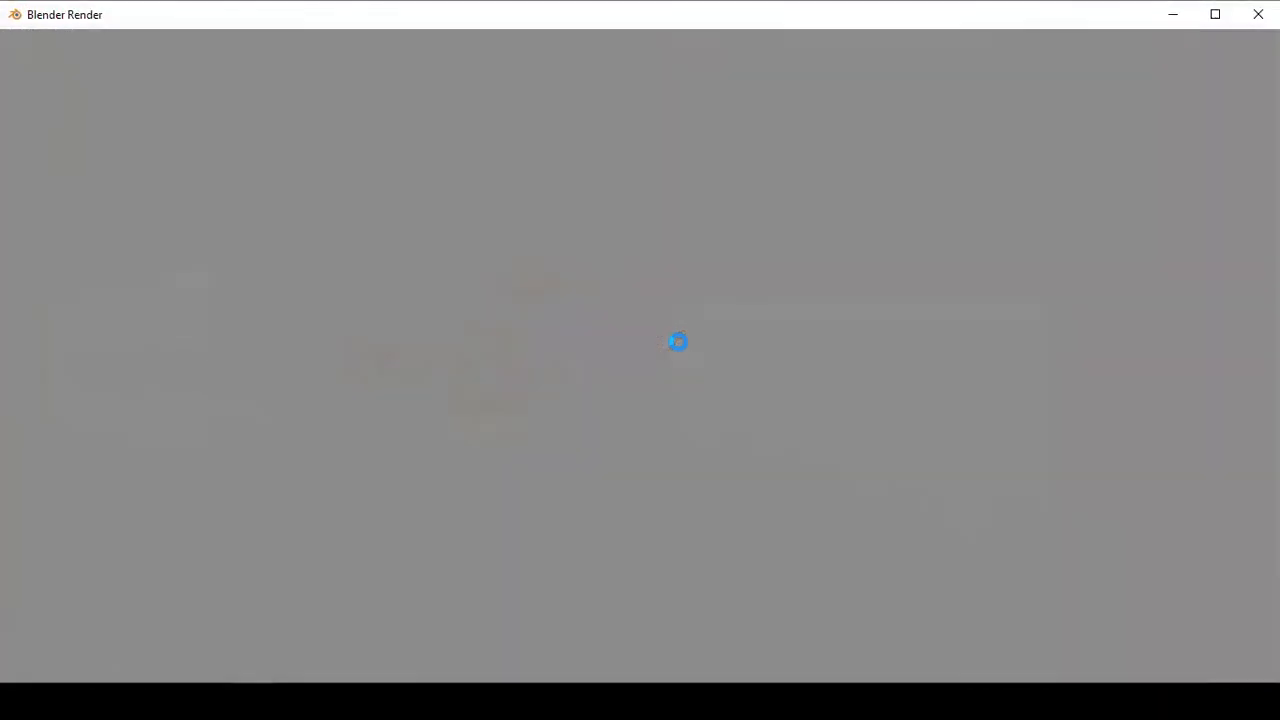